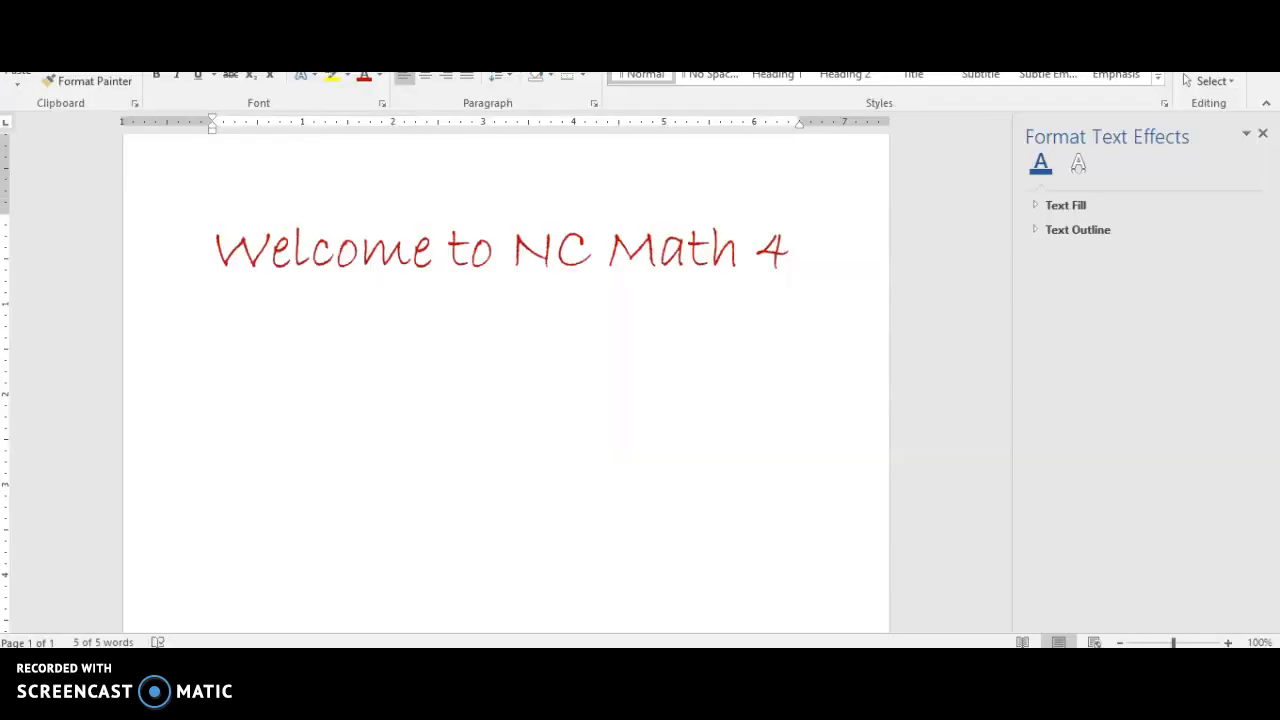
- Clear all the text from the document and handwrite the heading "① find cut-off points" in red ink
key("ctrl+a")
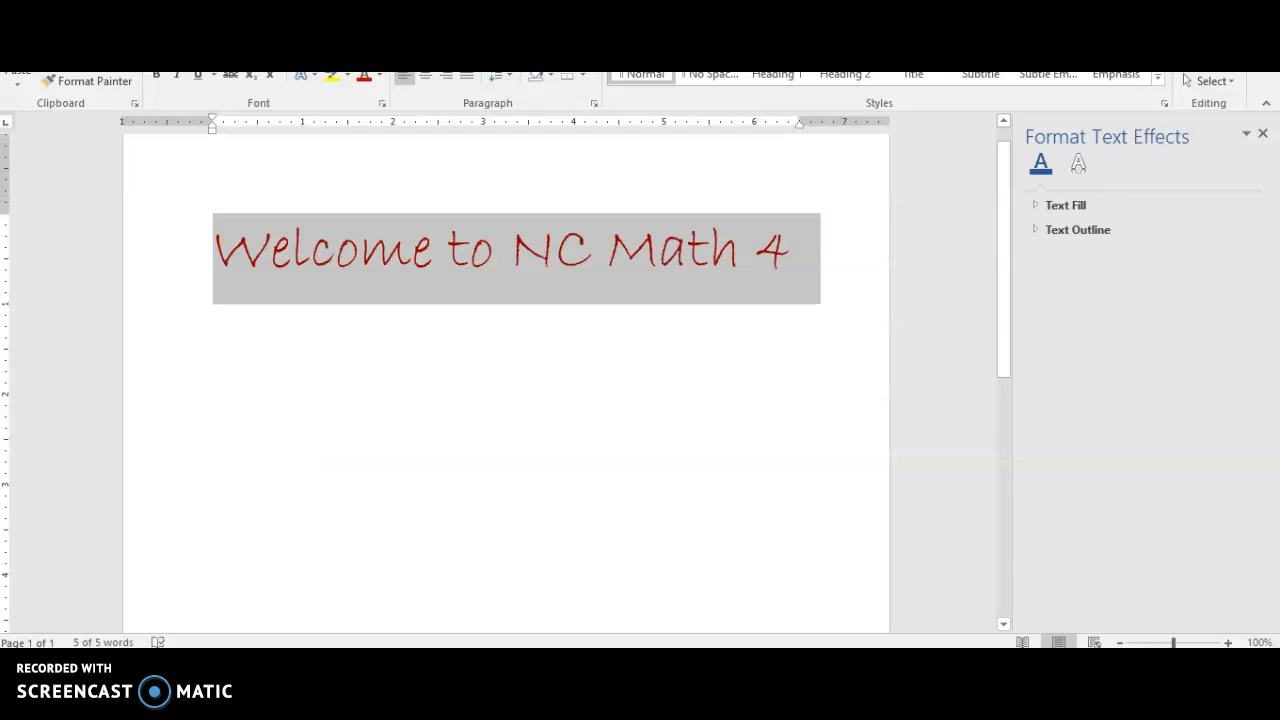
key("Delete")
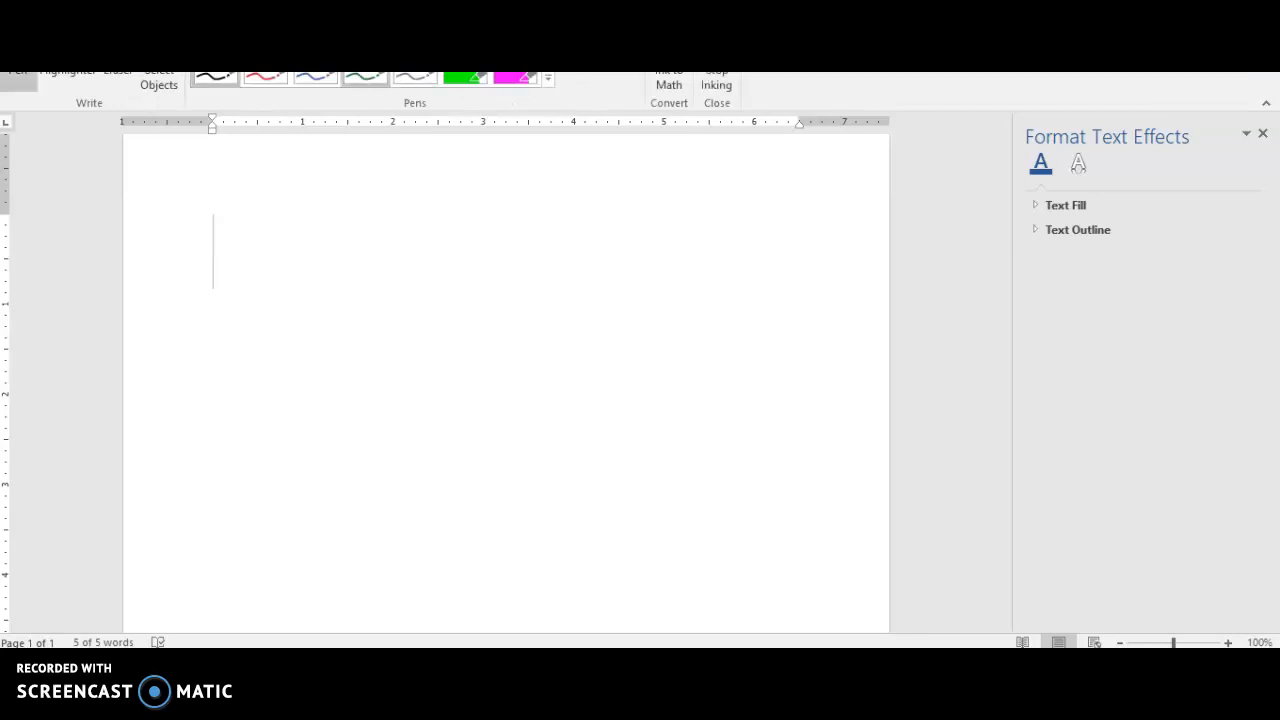
left_click(266, 80)
left_click(221, 199)
left_click_drag(225, 216, 230, 186)
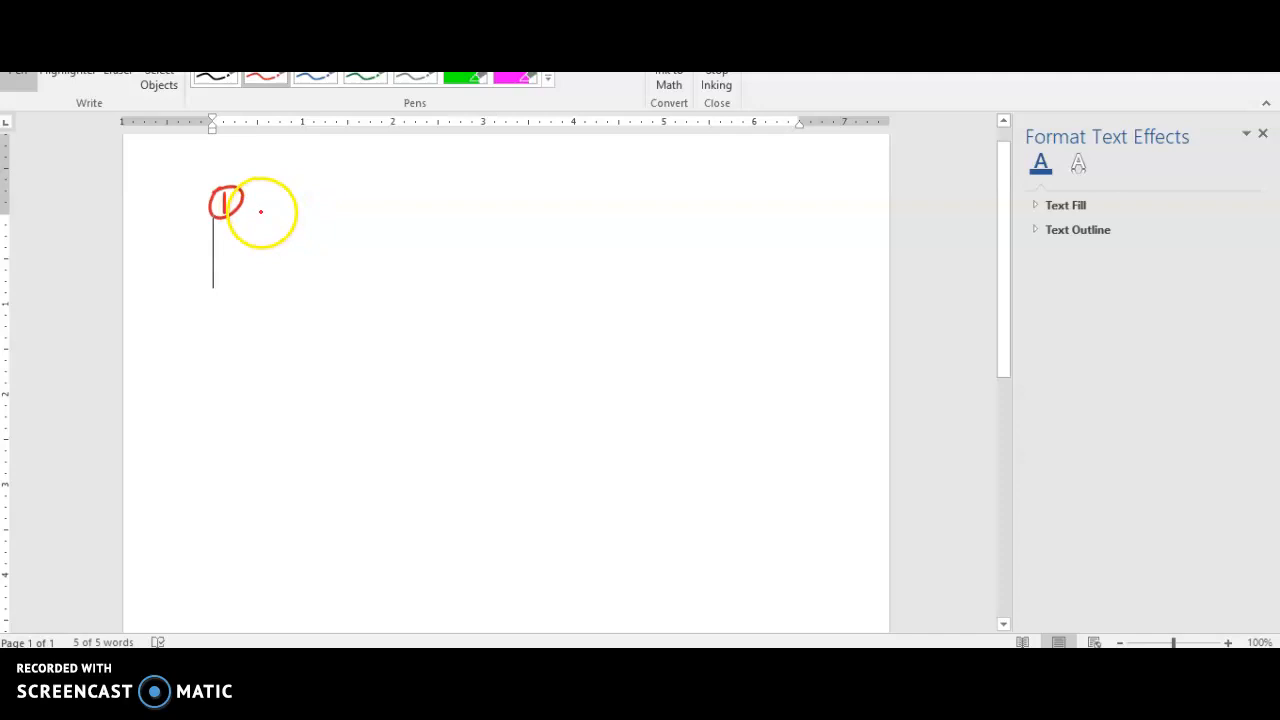
mouse_move(266, 193)
left_mouse_down()
mouse_move(255, 204)
mouse_move(307, 192)
left_mouse_up()
left_click_drag(338, 199, 489, 197)
left_click_drag(503, 196, 492, 211)
- Draw three spaced vertical red lines below the handwritten cut-off points heading
left_click_drag(334, 243, 346, 350)
left_click_drag(446, 243, 457, 345)
left_click_drag(563, 238, 570, 336)
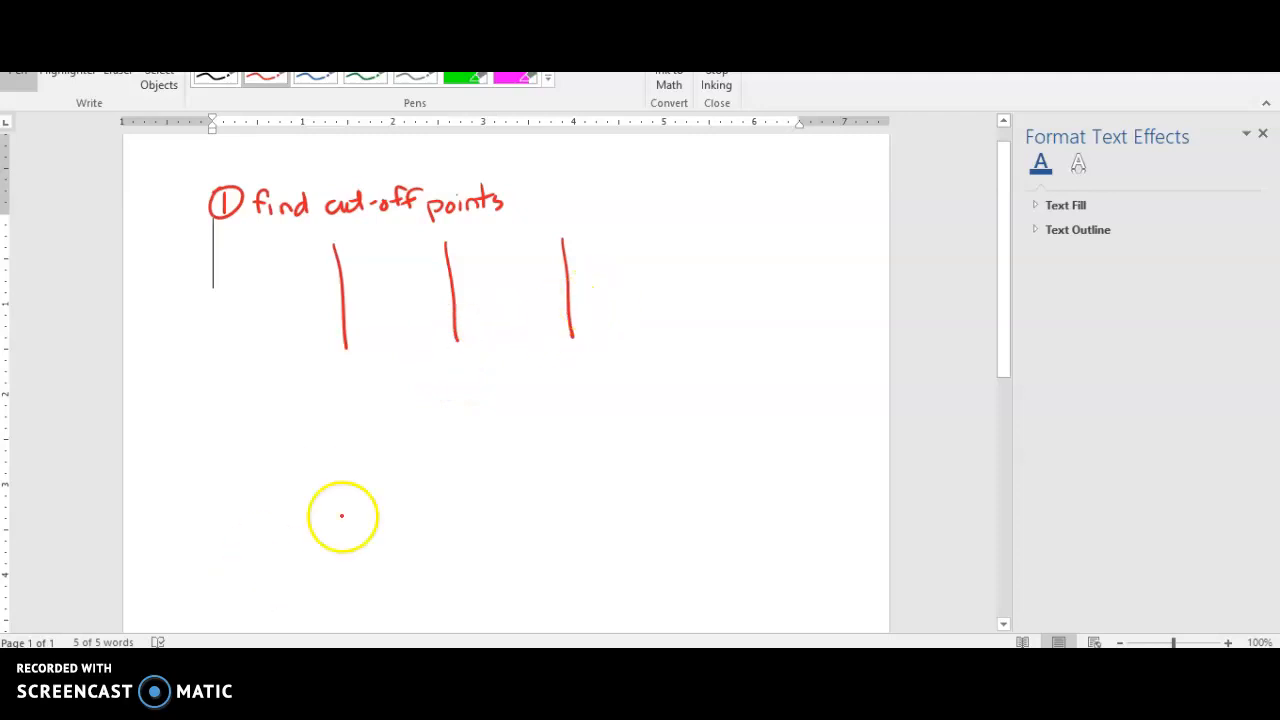
- Switch to Desmos and graph the cut-off line x = -1 in the first expression row
key("alt+Tab")
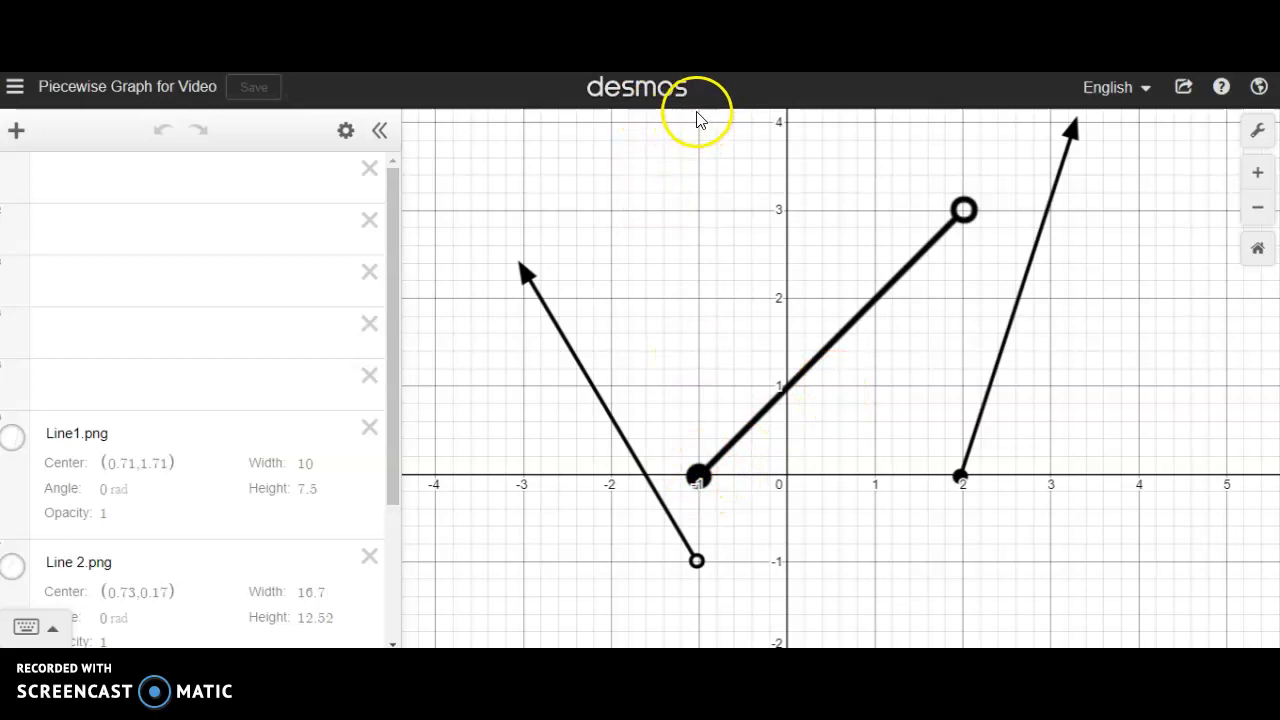
left_click(51, 171)
type("x")
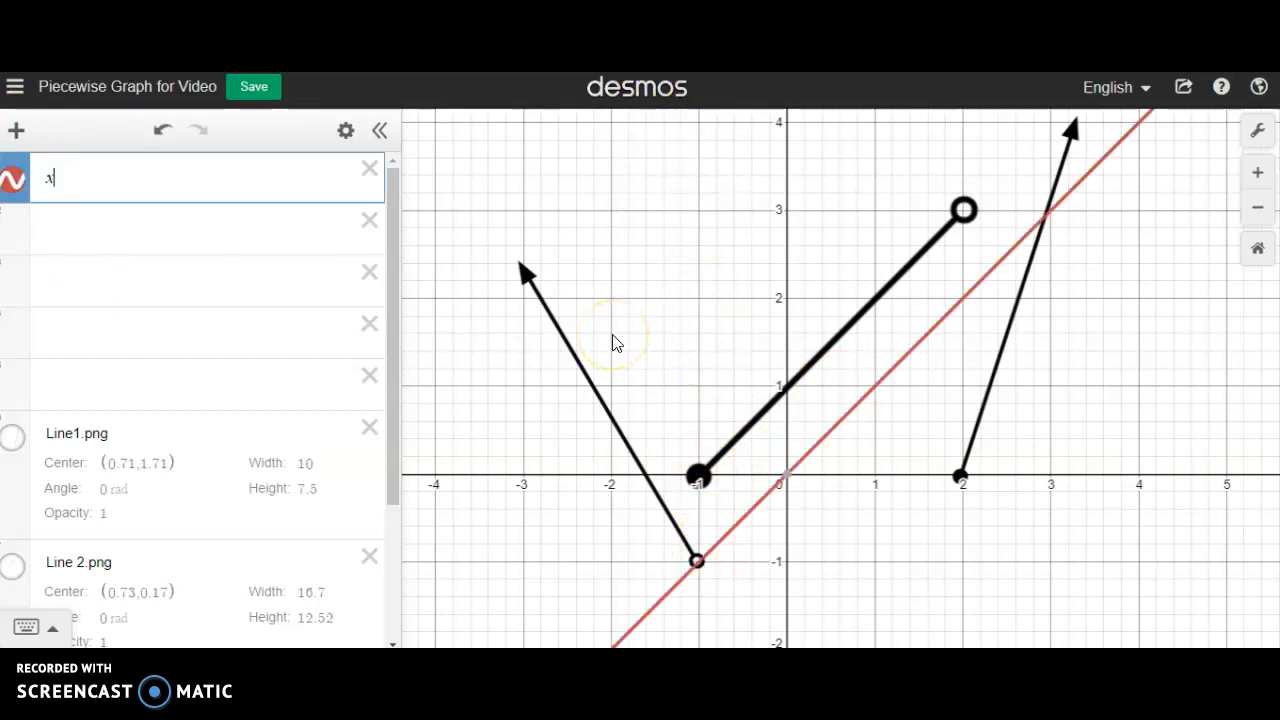
type("+")
type("-1")
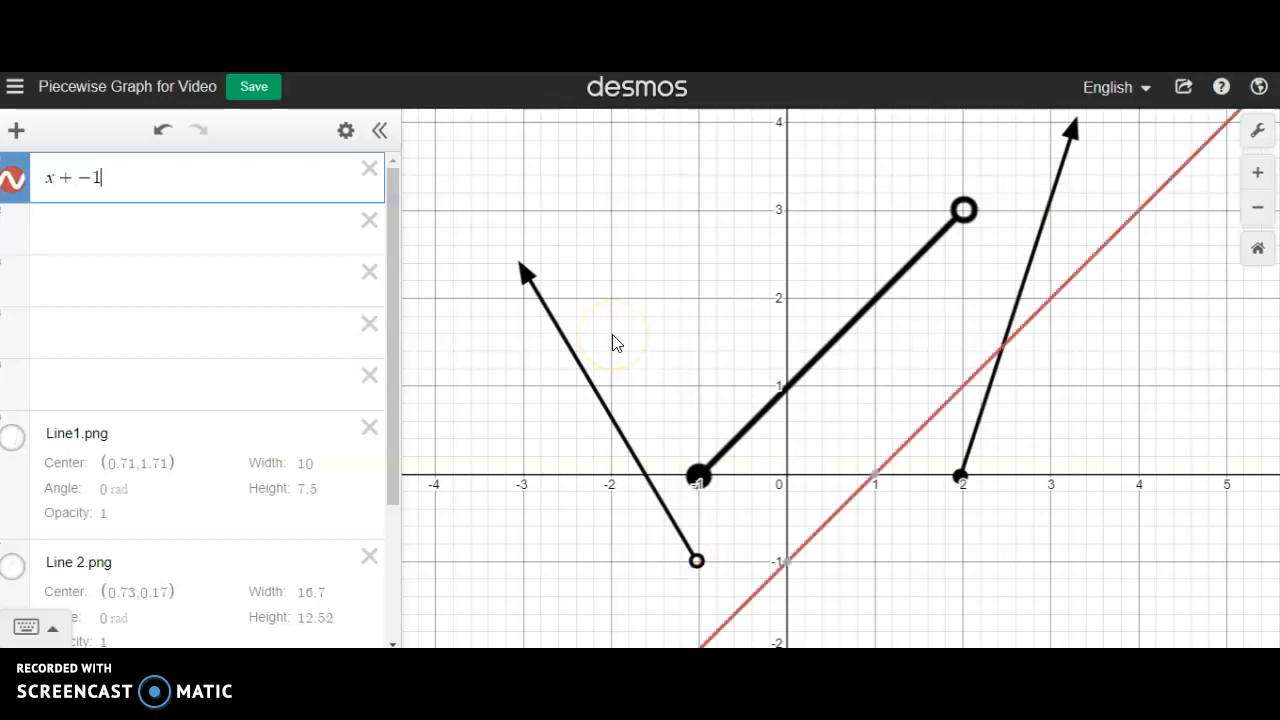
key("Left")
key("Left")
type("=")
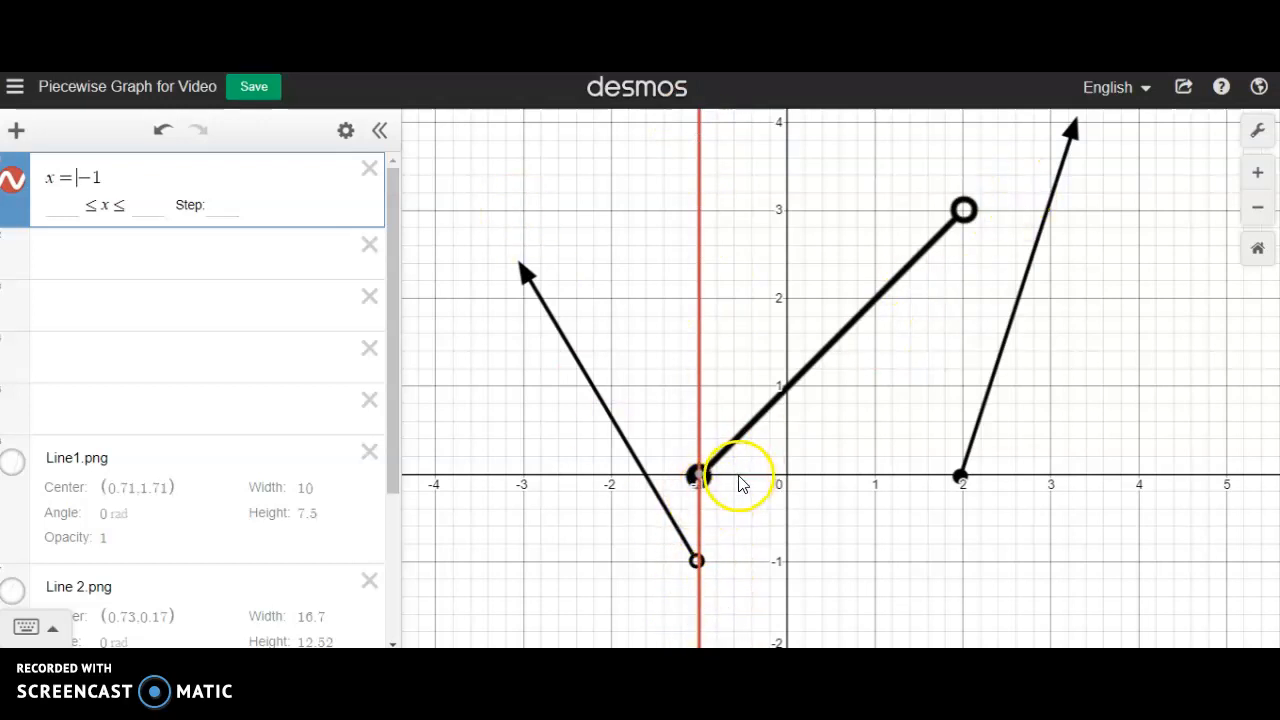
- Graph the cut-off line x = 2 in the second expression row and colour it red
left_click(107, 252)
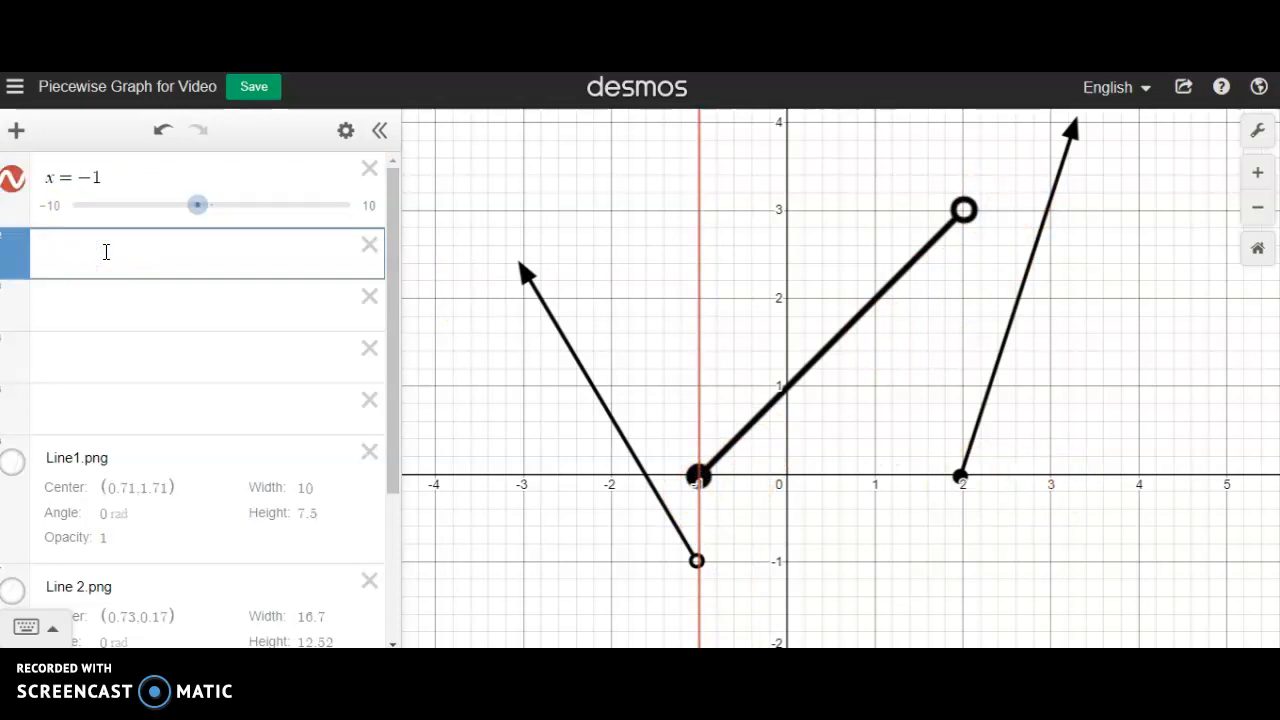
type("x=2")
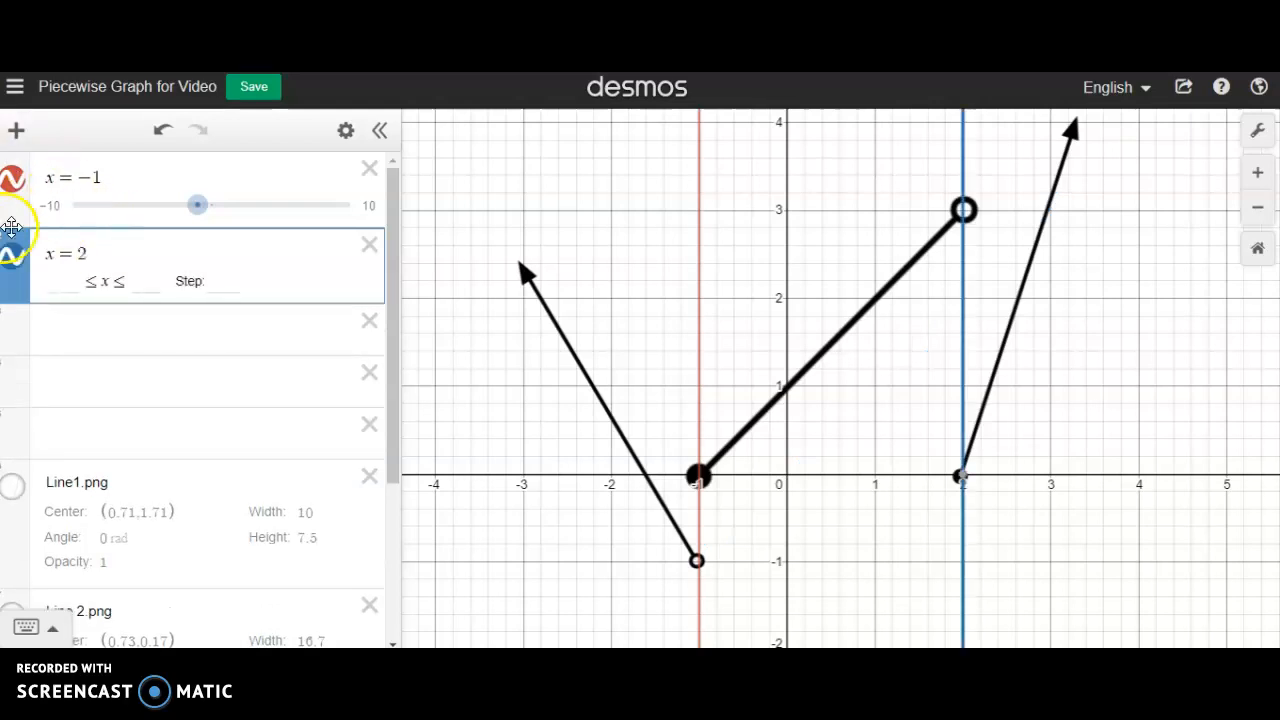
left_click(10, 262)
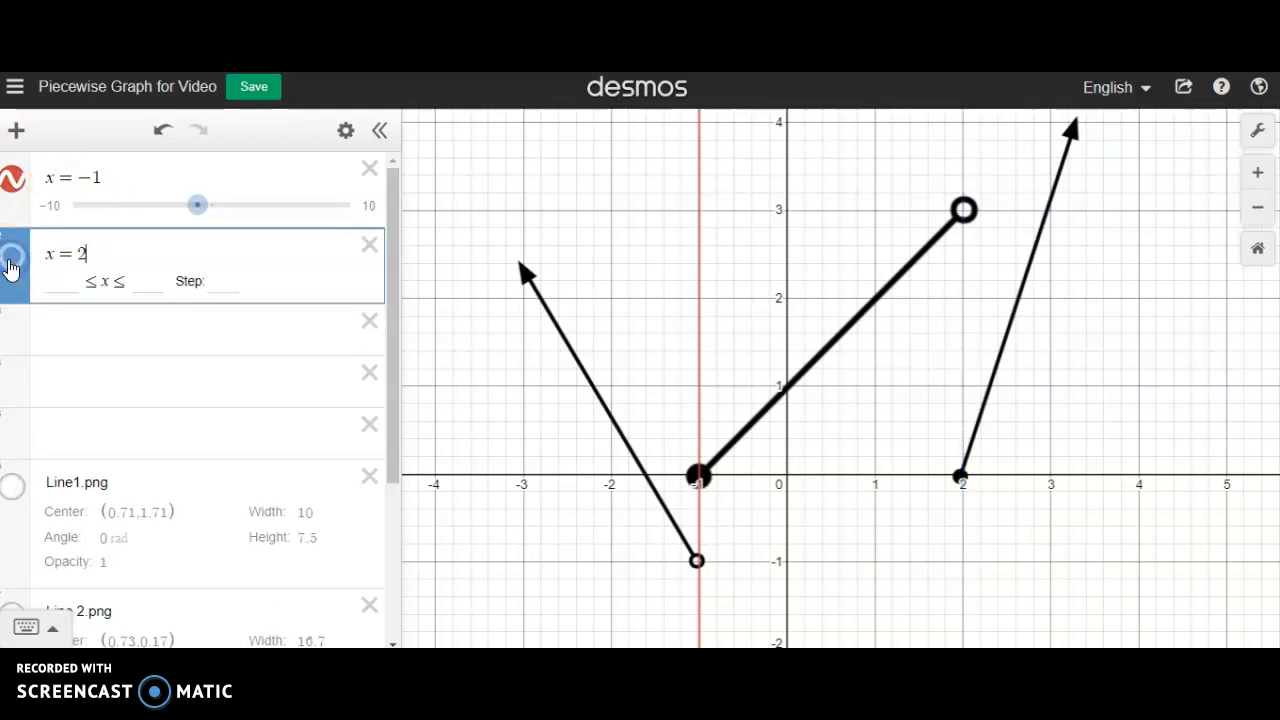
left_click(10, 265)
left_click(10, 265)
left_click(12, 264)
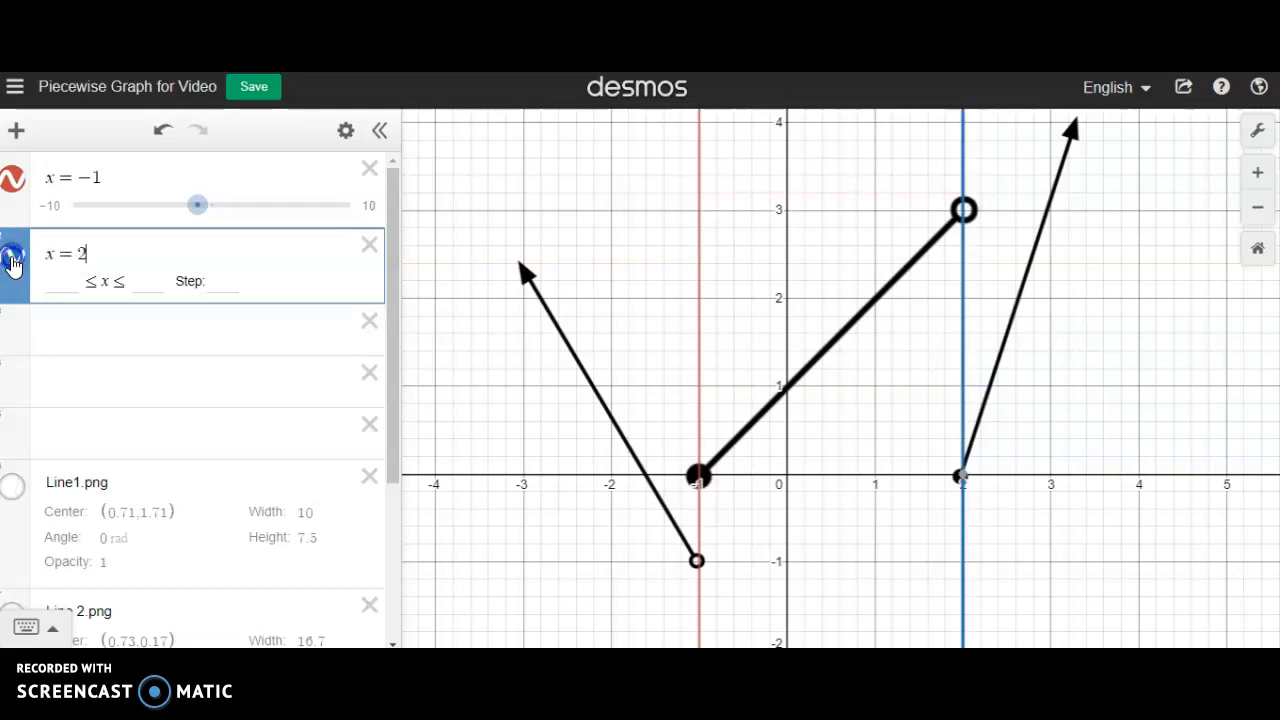
left_click(12, 262)
left_click(58, 351)
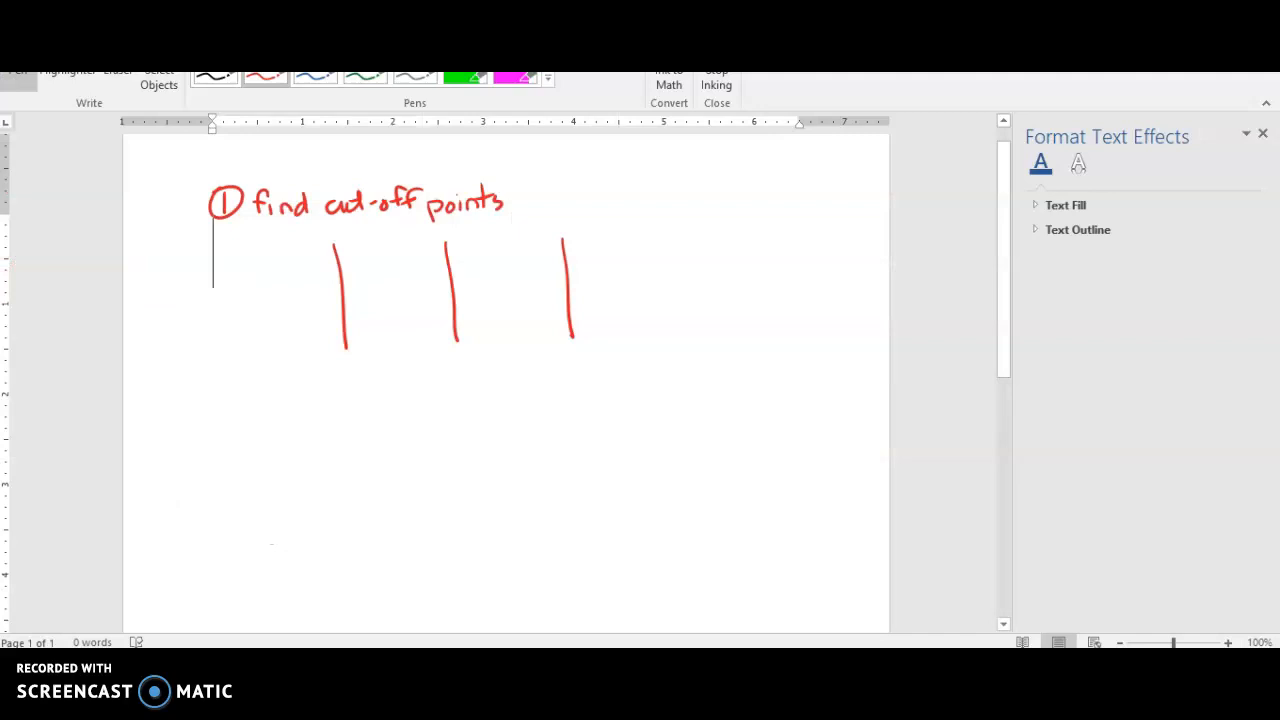
- Switch to Word and handwrite the labels x = -1, y and x = 2 beneath the three vertical lines
left_click_drag(449, 342, 457, 365)
left_click_drag(331, 349, 368, 366)
left_click_drag(572, 349, 599, 345)
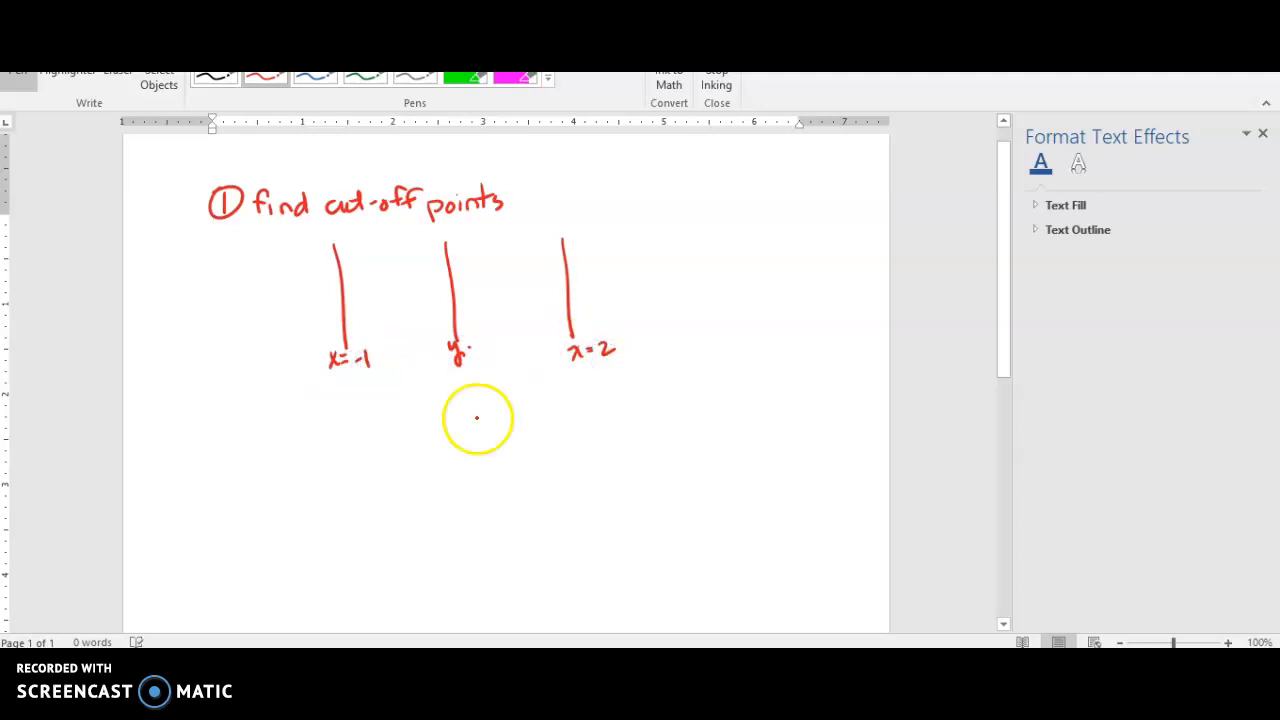
- Switch to Desmos, close the line style options and examine the graph sections separated by the two red lines
key("alt+Tab")
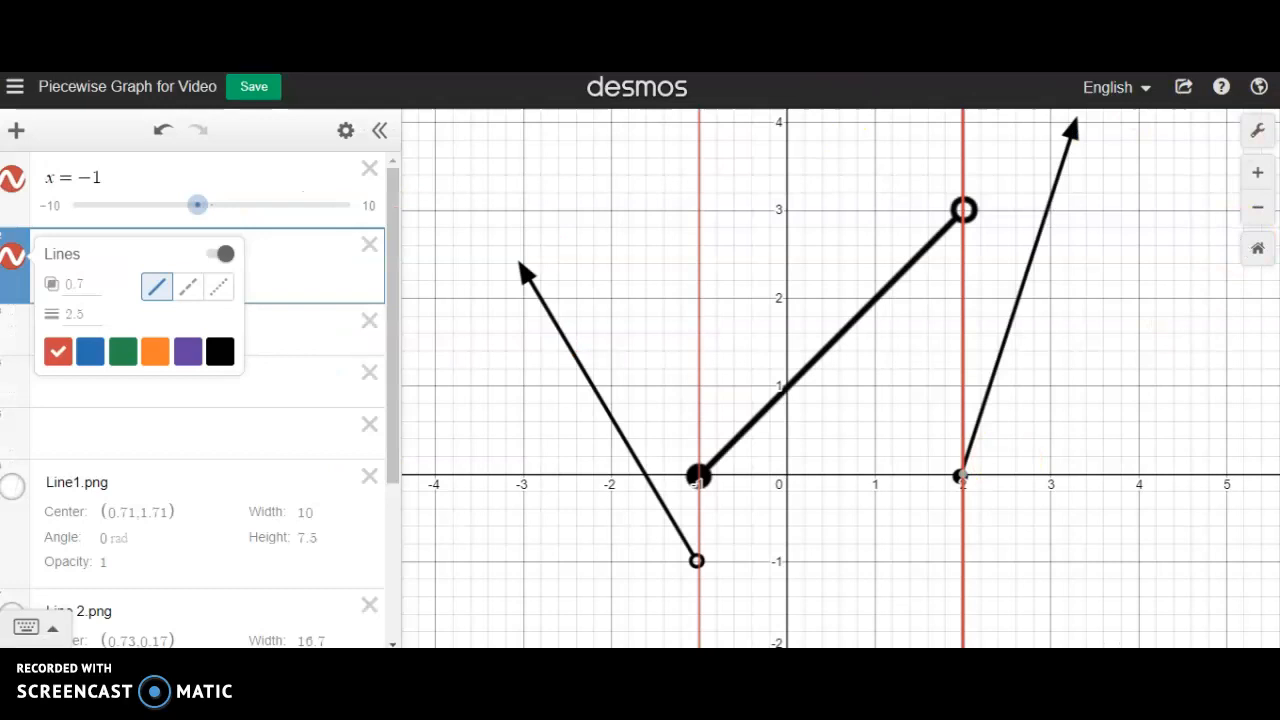
left_click(320, 334)
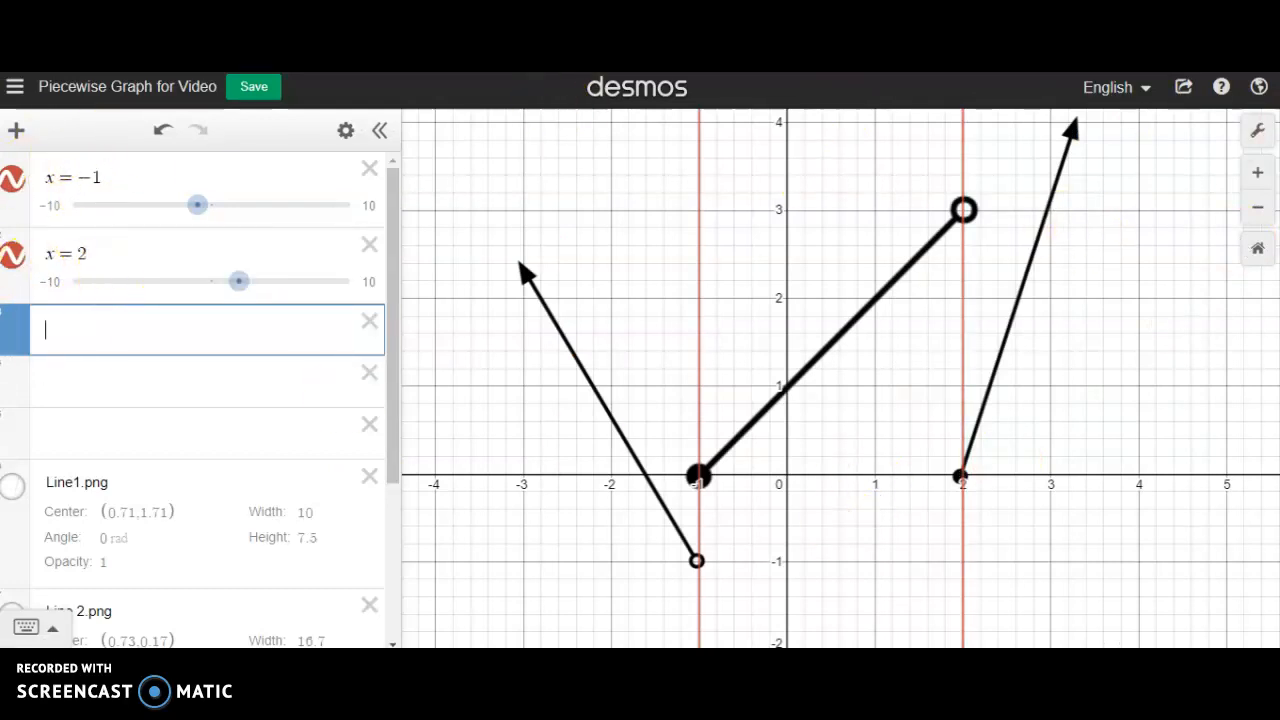
- Switch to Word and handwrite the intervals x < -1 with an arrow, -1 < x < 2 underlined, and x > 2 around the vertical lines
key("alt+Tab")
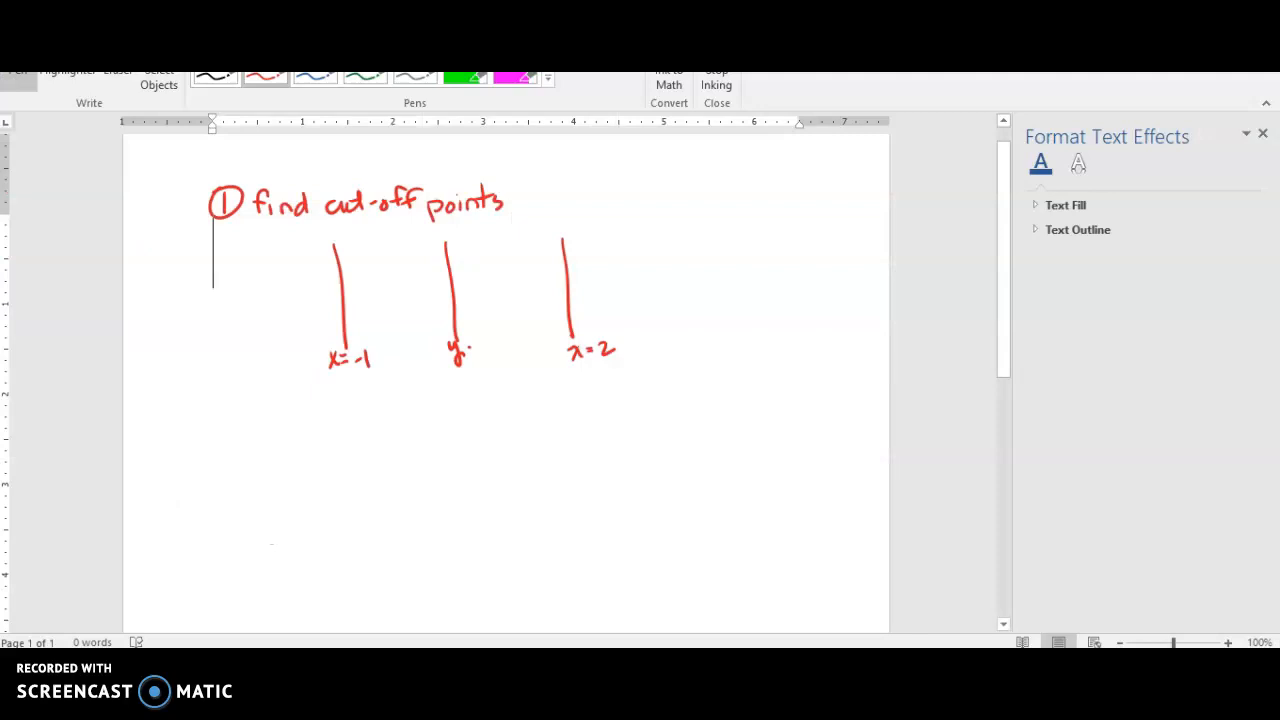
mouse_move(330, 284)
left_mouse_down()
mouse_move(264, 279)
mouse_move(271, 326)
mouse_move(572, 300)
left_mouse_up()
left_click_drag(461, 282, 468, 291)
mouse_move(468, 281)
left_mouse_down()
mouse_move(461, 294)
mouse_move(519, 288)
mouse_move(400, 293)
left_mouse_up()
left_click_drag(589, 299, 680, 287)
left_click(729, 280)
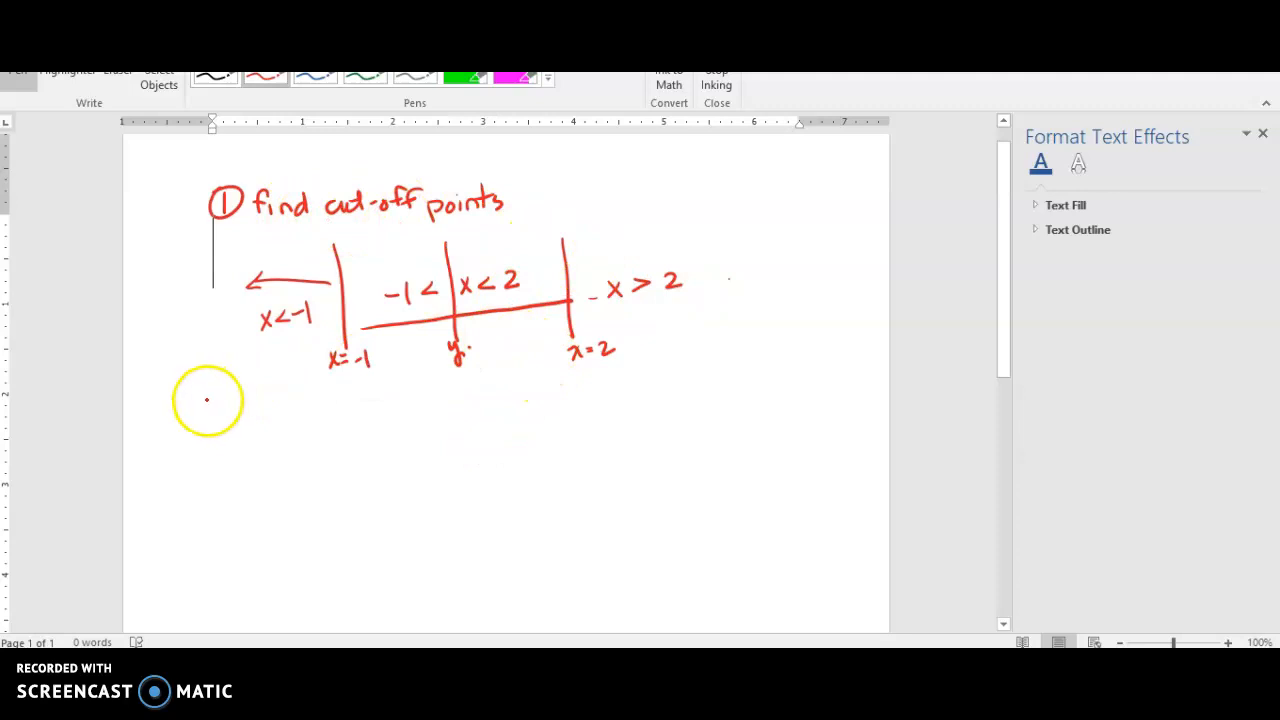
- Handwrite the second heading "② find 2 pts." below the interval sketch
mouse_move(203, 393)
left_mouse_down()
mouse_move(213, 401)
mouse_move(194, 377)
mouse_move(214, 378)
left_mouse_up()
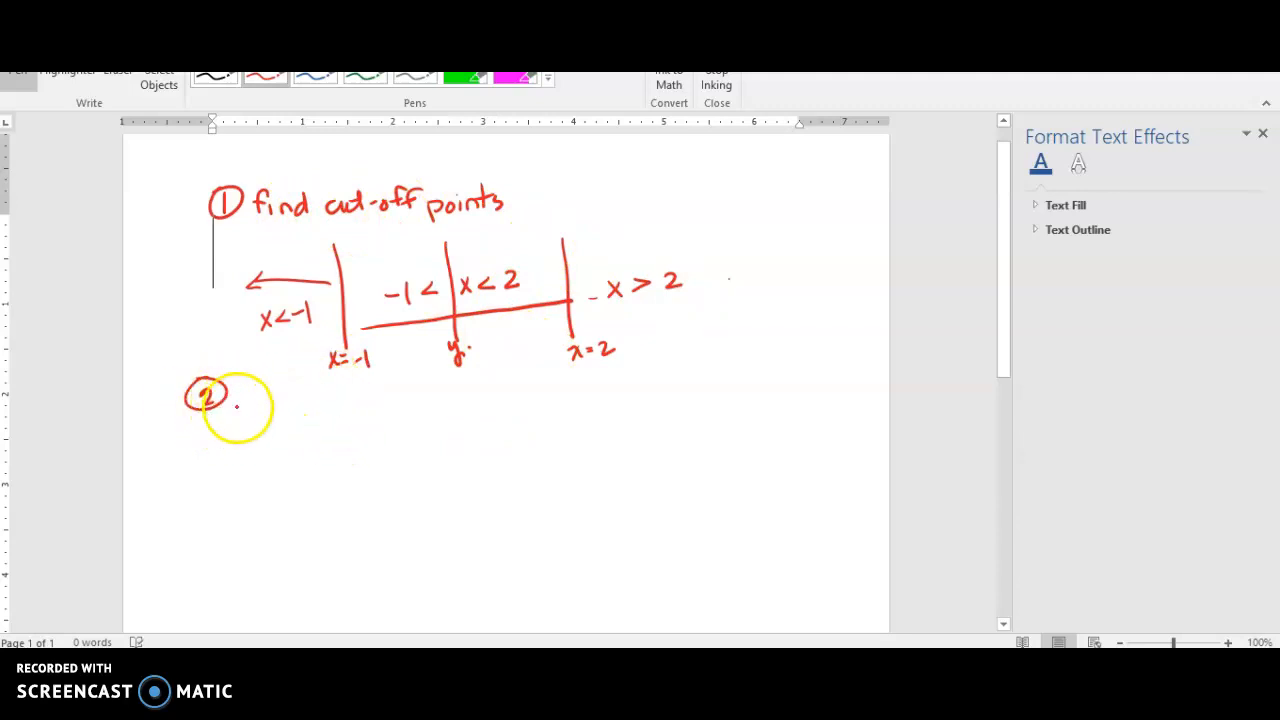
mouse_move(241, 390)
left_mouse_down()
mouse_move(243, 403)
mouse_move(314, 409)
left_mouse_up()
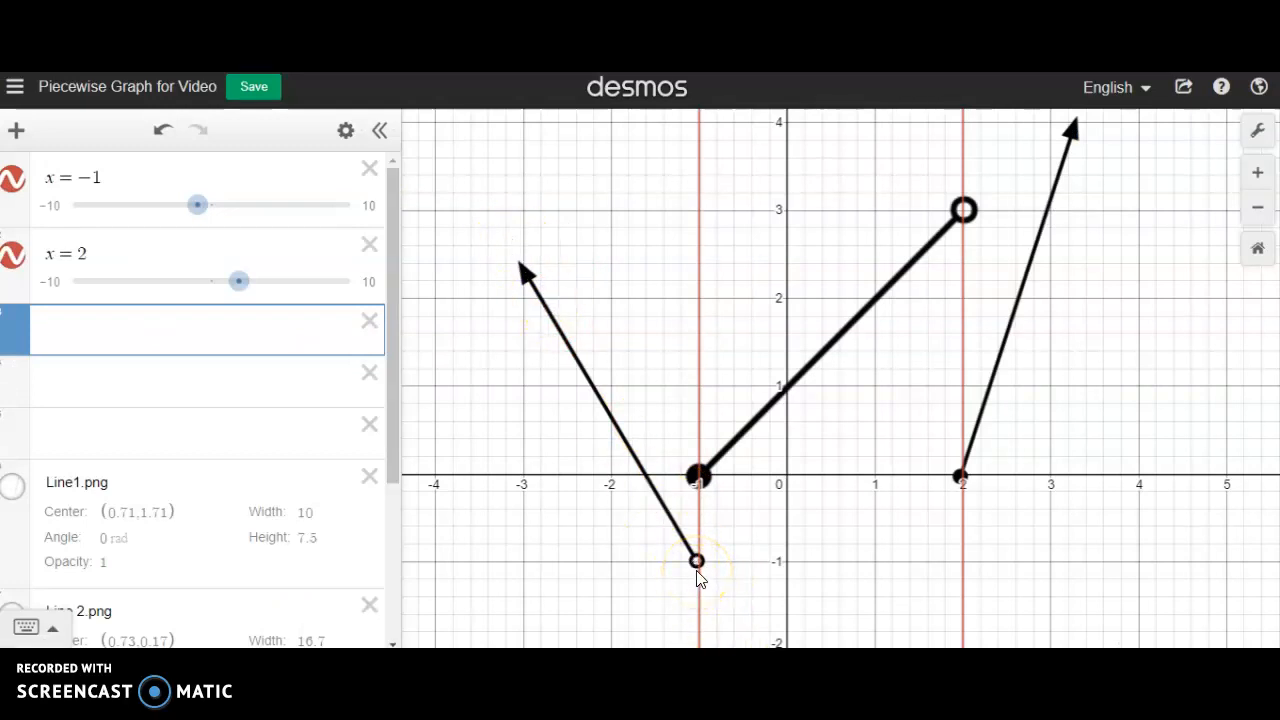
- Switch to Desmos and change the first expression into the inequality x < -1
left_click(76, 176)
key("BackSpace")
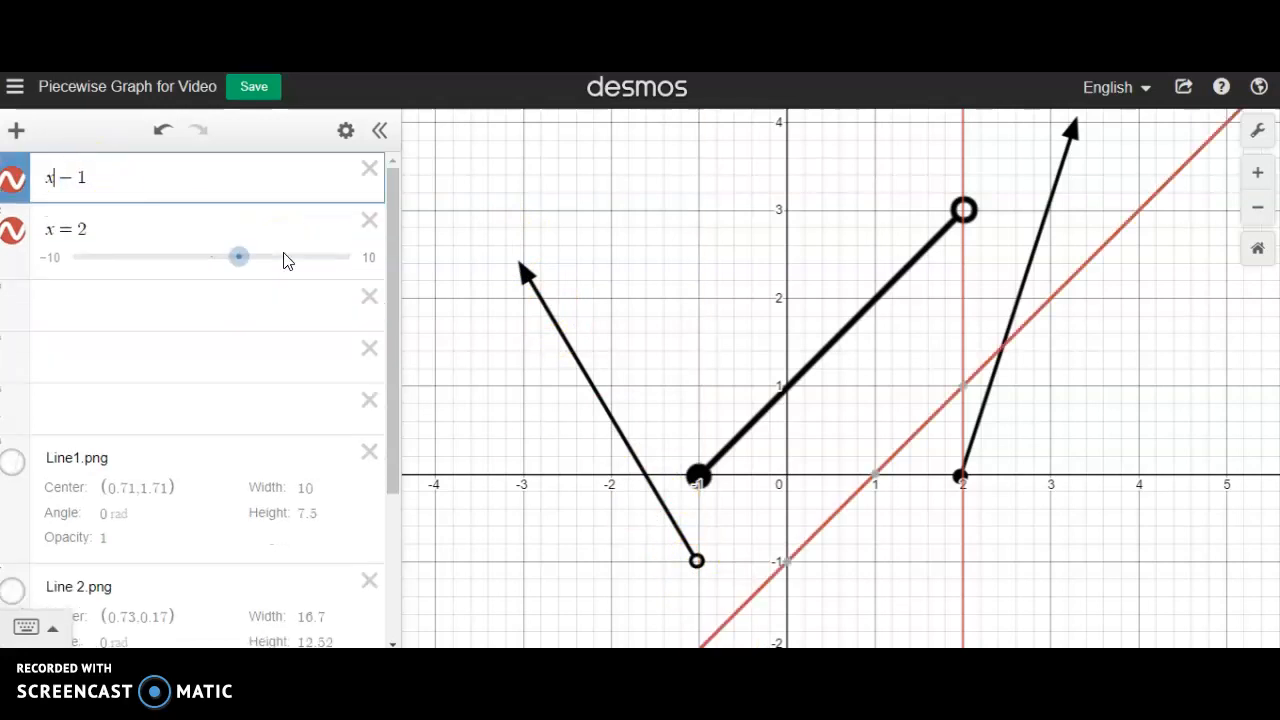
type("<")
key("Left")
key("Left")
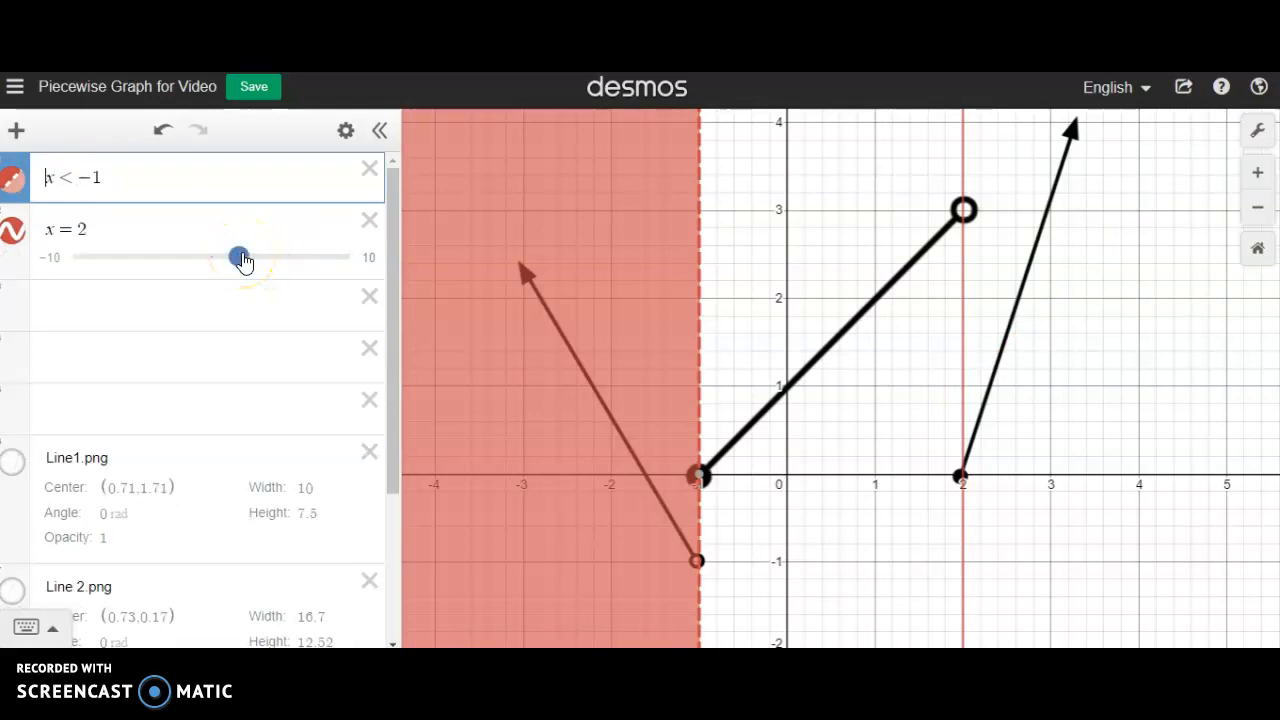
- Enclose the inequality x < -1 in braces as a domain restriction and leave blank space in front of it
type("{")
key("Right")
key("Right")
key("Right")
key("Right")
key("Right")
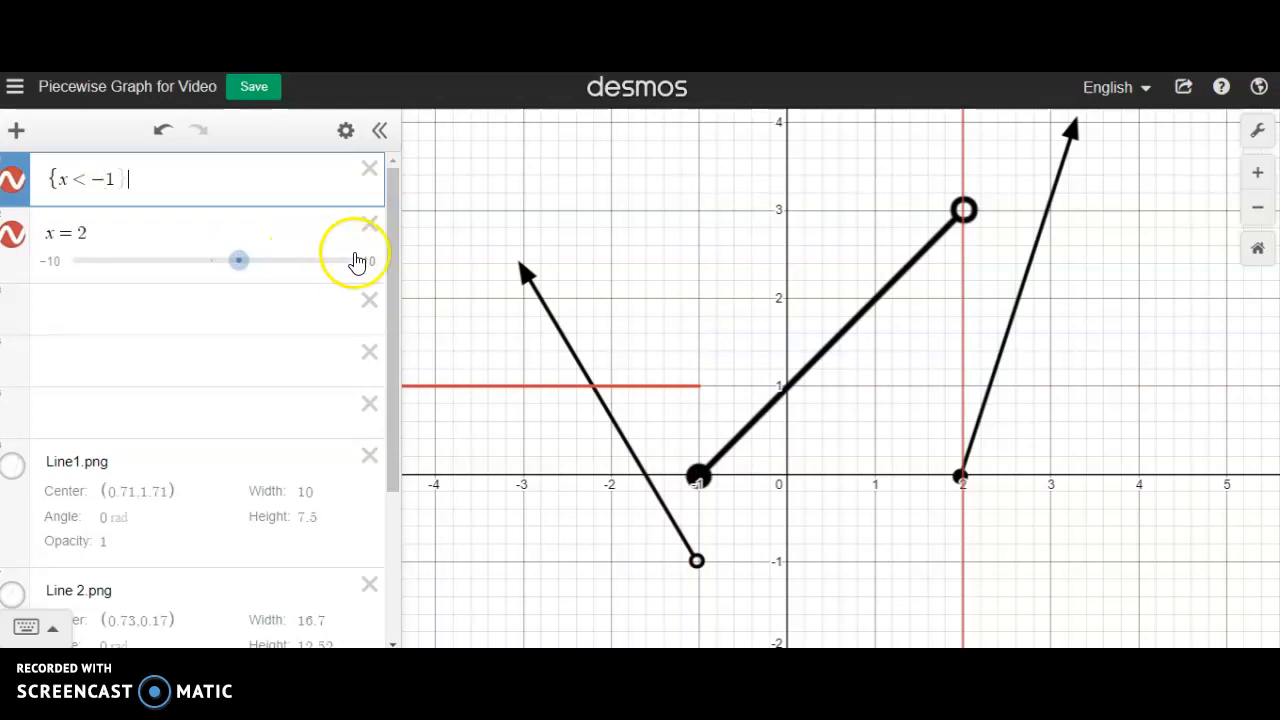
key("Left")
key("Left")
key("Left")
key("Left")
key("Left")
key("Left")
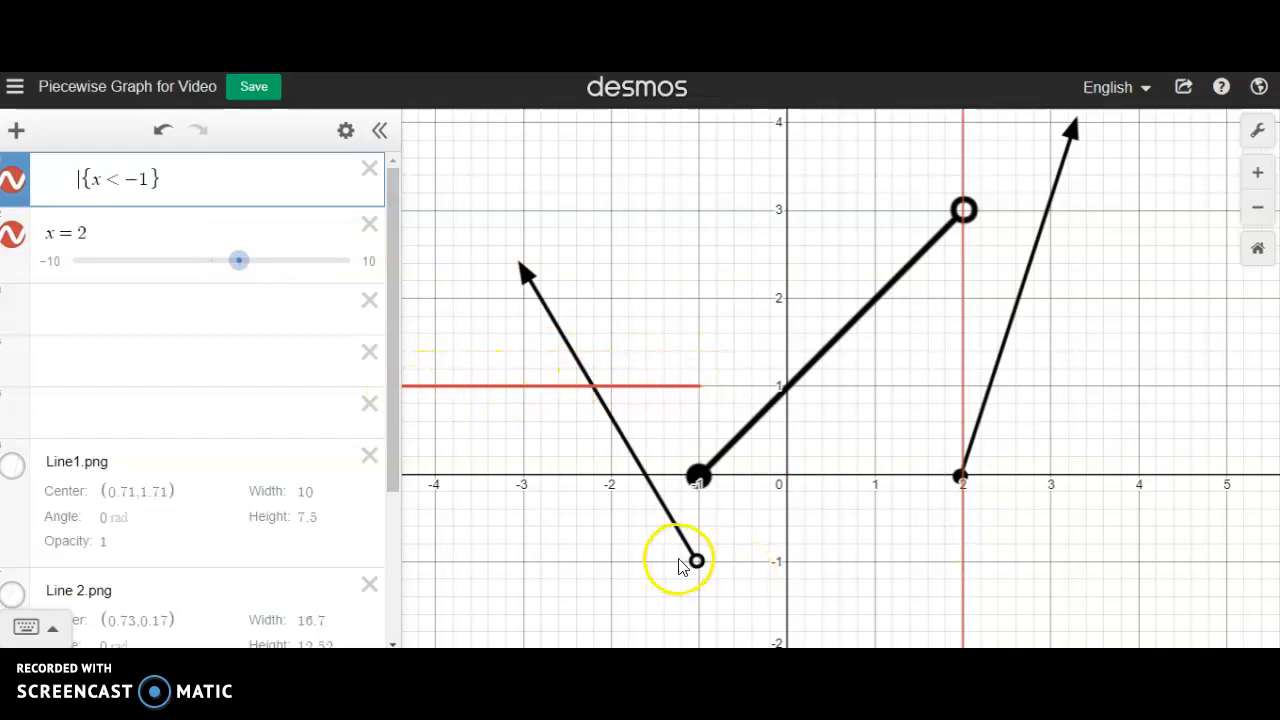
- Insert a table in the empty third row, enter the point (-1, -1) and start its second row with x value -1
left_click(50, 303)
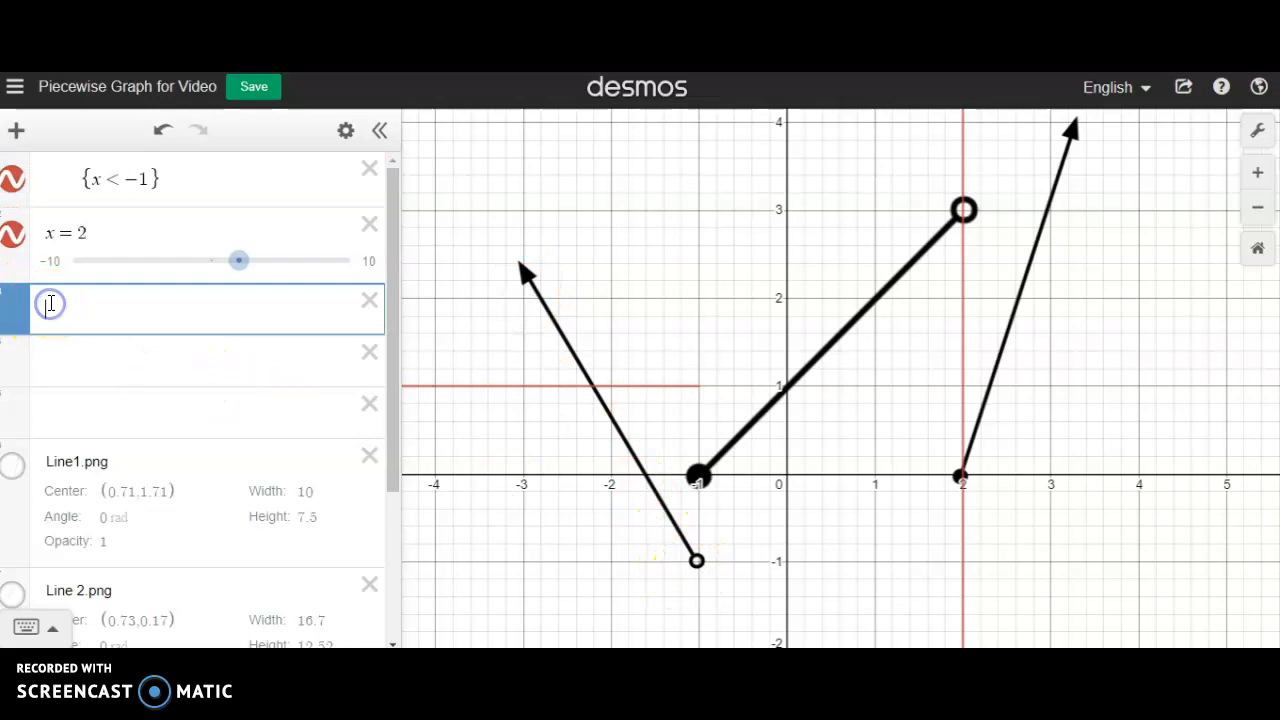
left_click(14, 134)
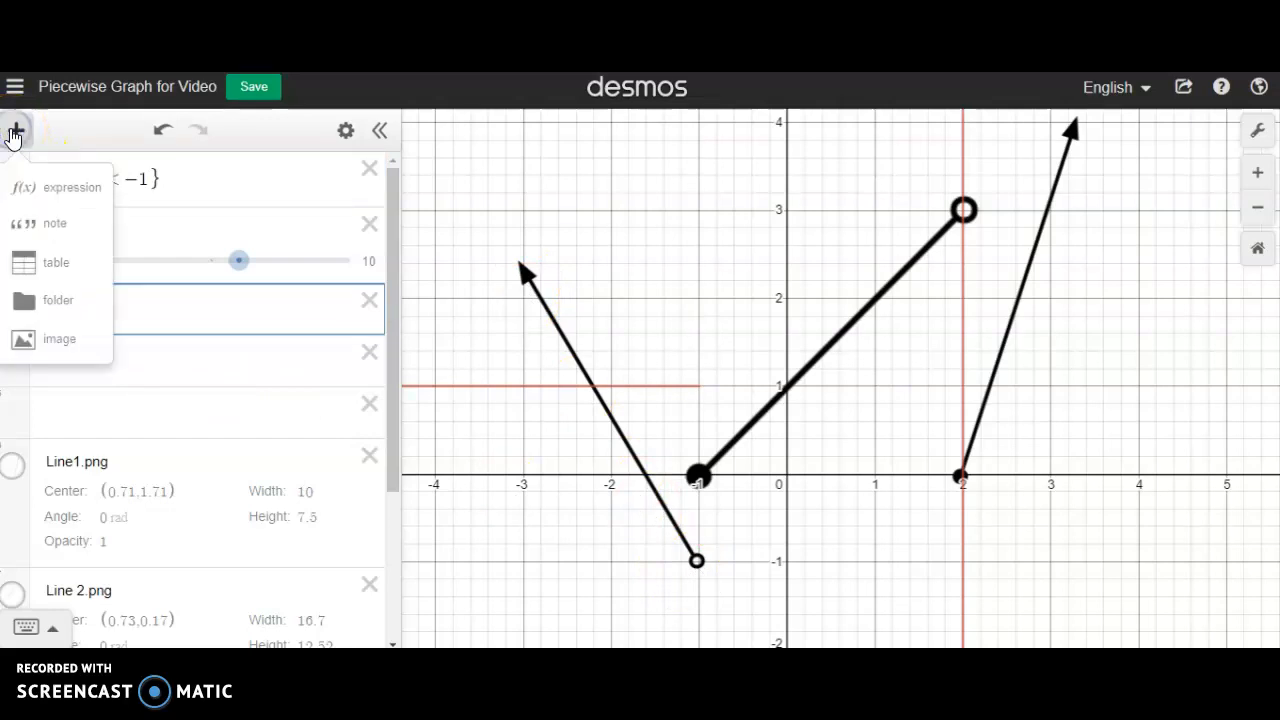
left_click(28, 260)
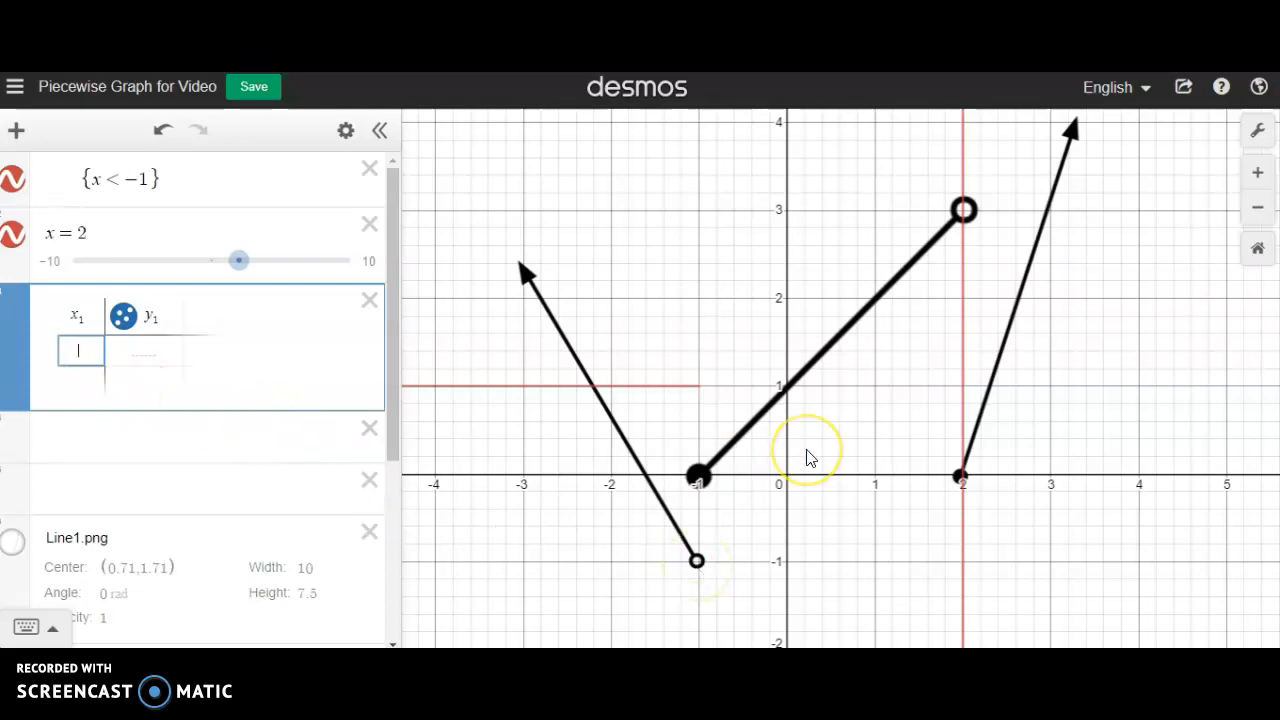
type("-1")
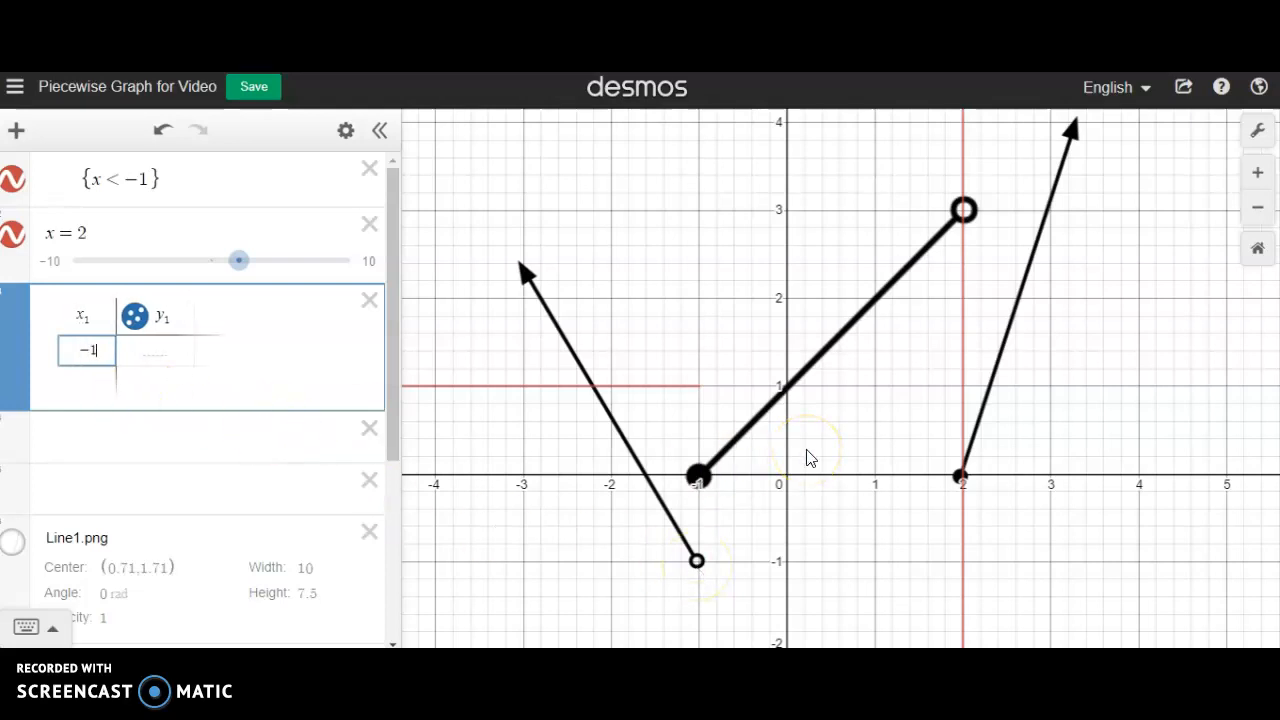
key("Right")
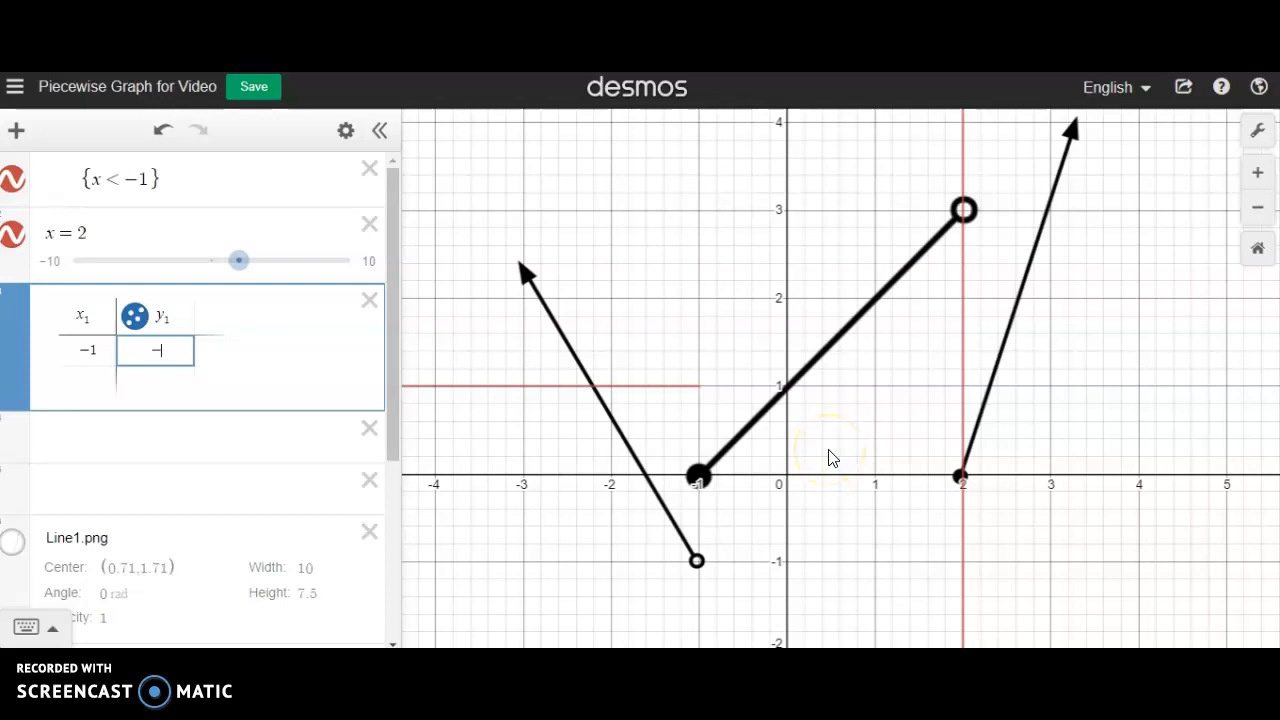
left_click(84, 384)
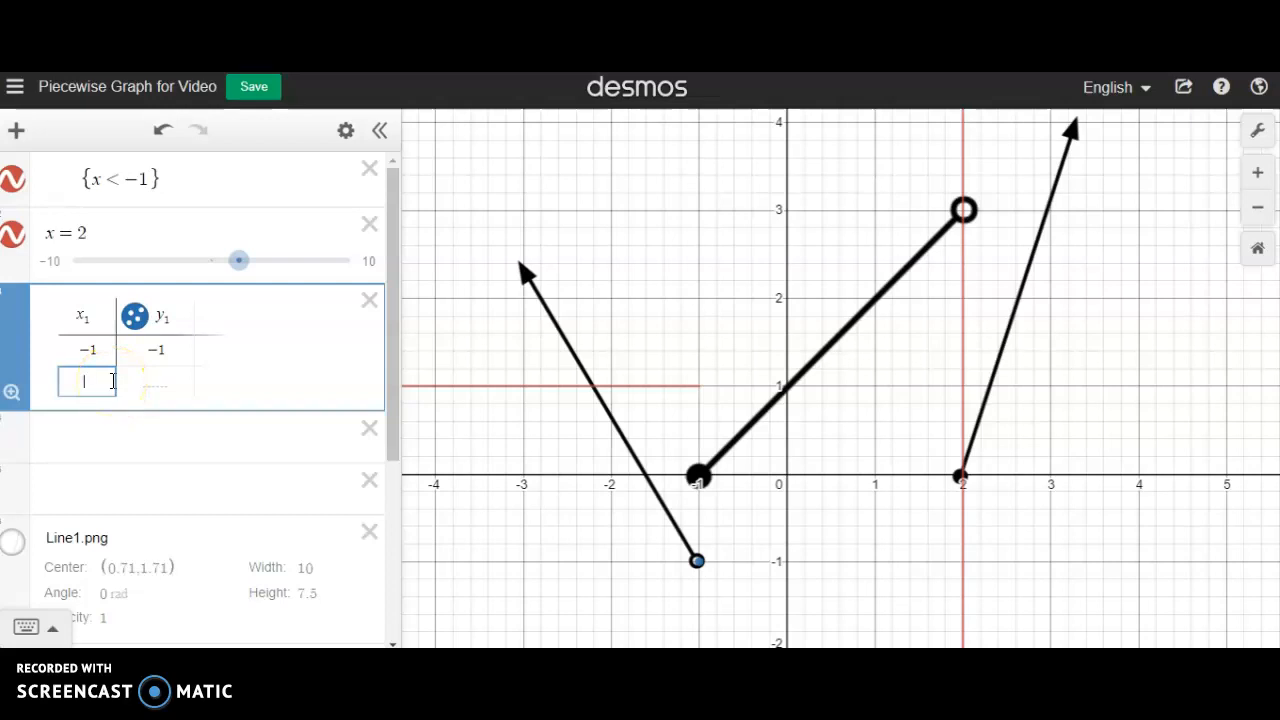
type("-")
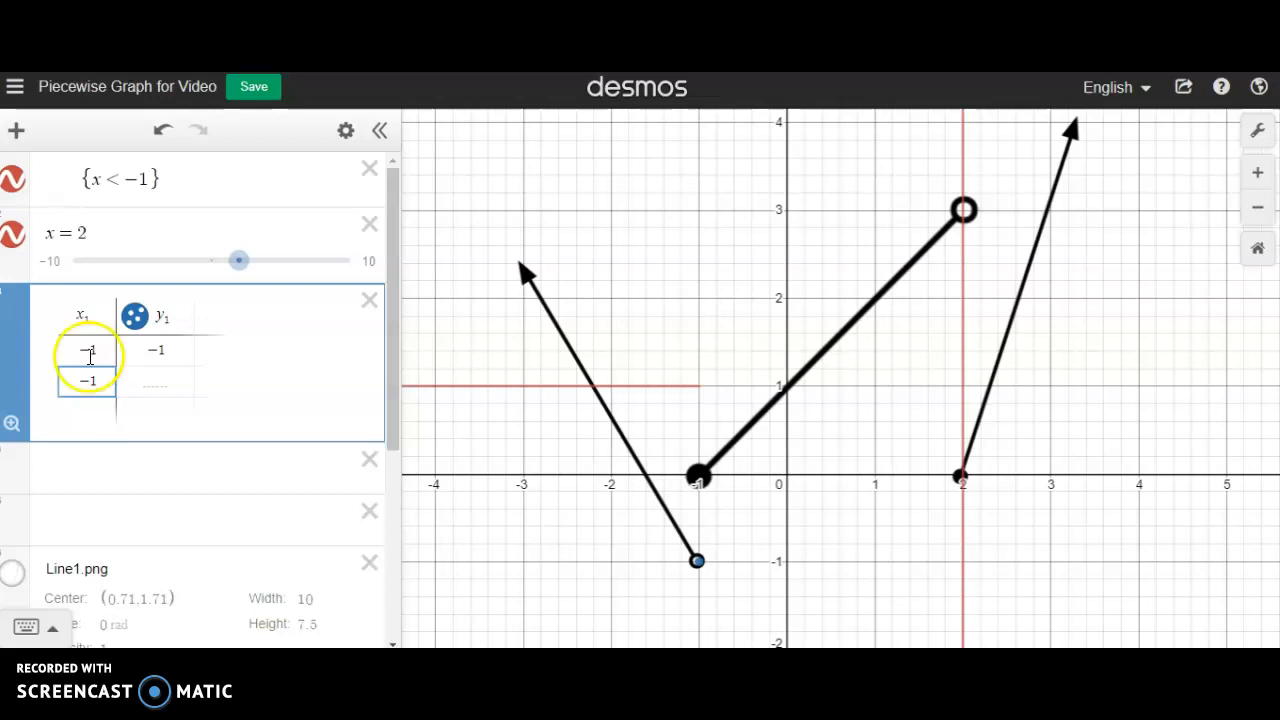
- Switch to Word, underline the x > 2 interval and handwrite the mixed number 1 3/5 below it
left_click(866, 662)
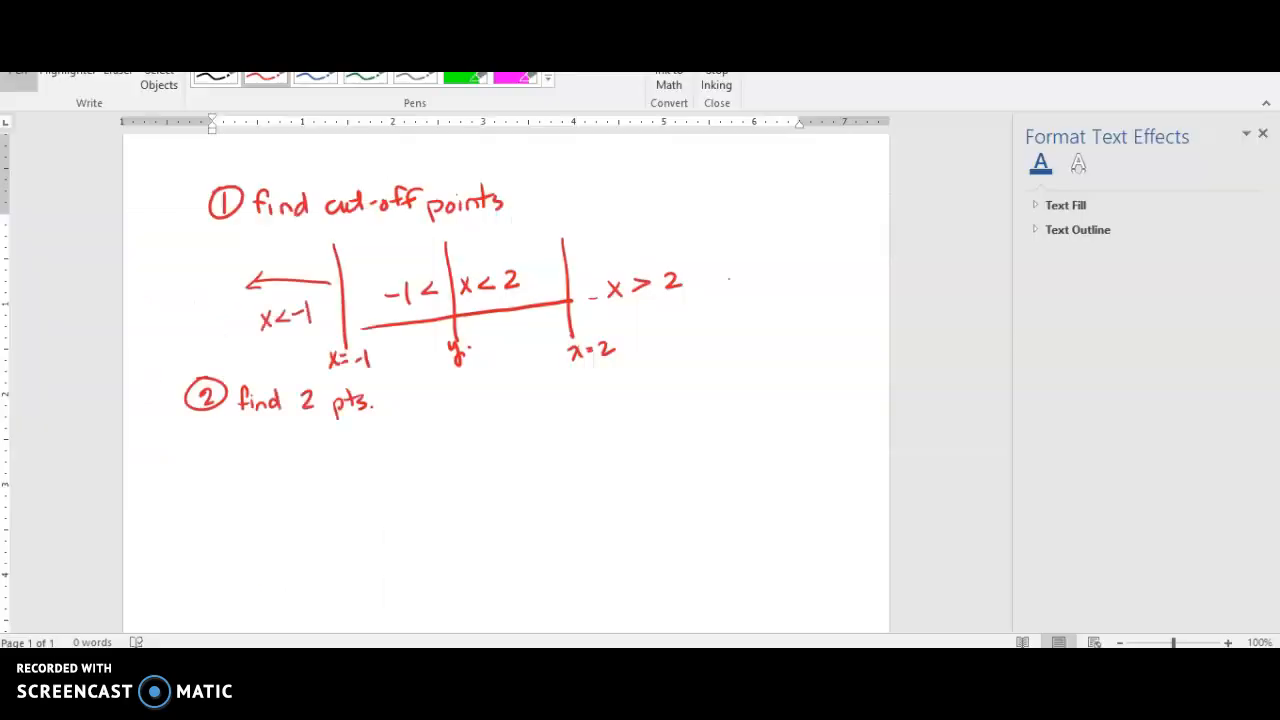
left_click_drag(705, 300, 642, 311)
mouse_move(664, 383)
left_mouse_down()
mouse_move(663, 413)
mouse_move(700, 395)
left_mouse_up()
left_click(694, 379)
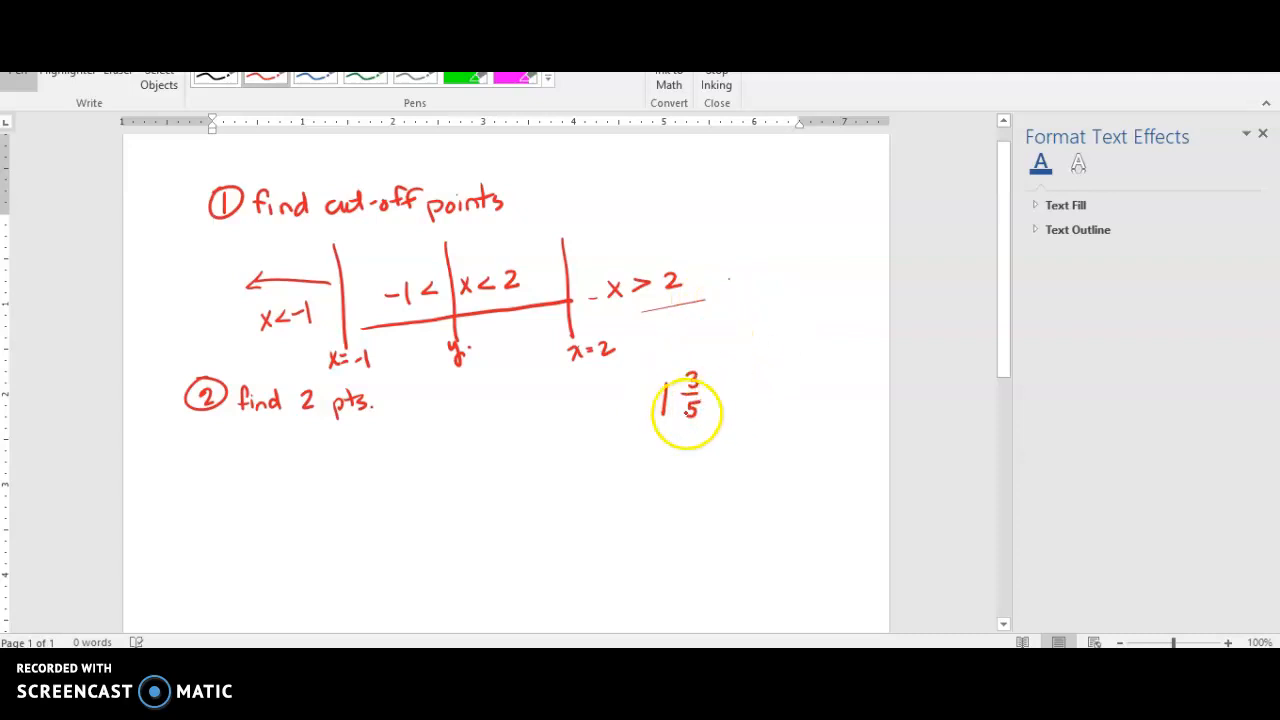
left_click(669, 403)
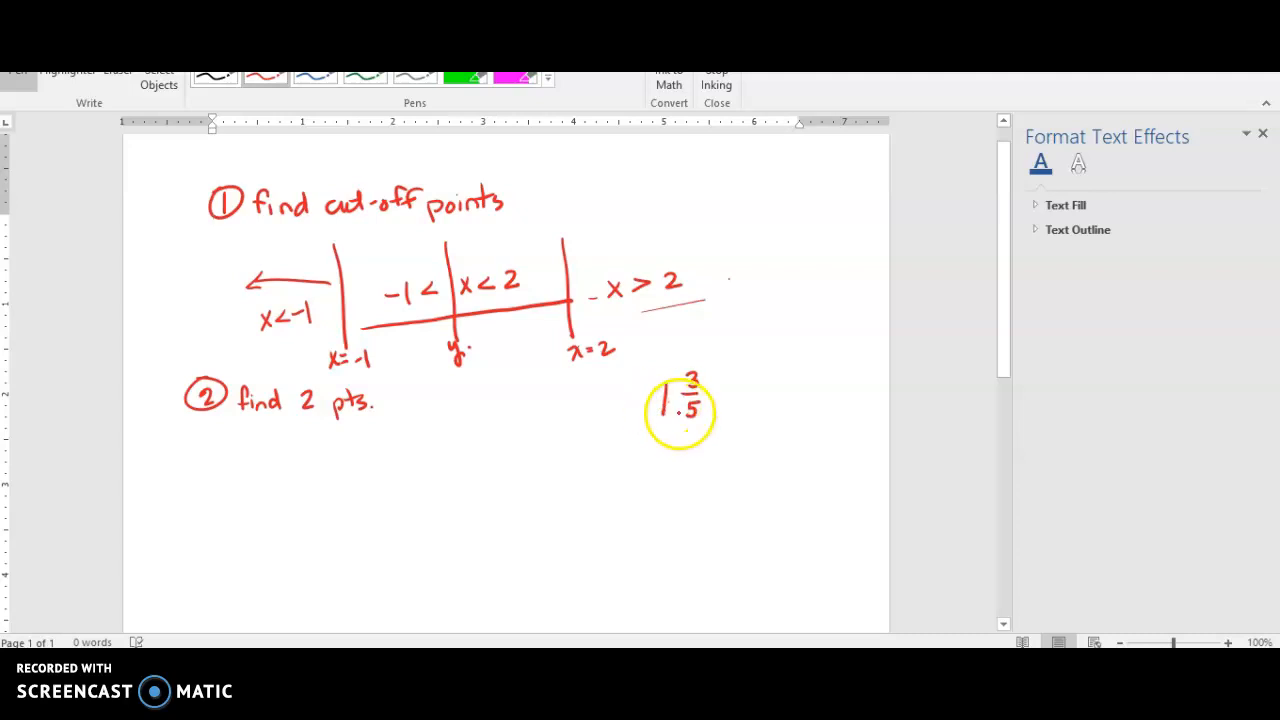
left_click(702, 384)
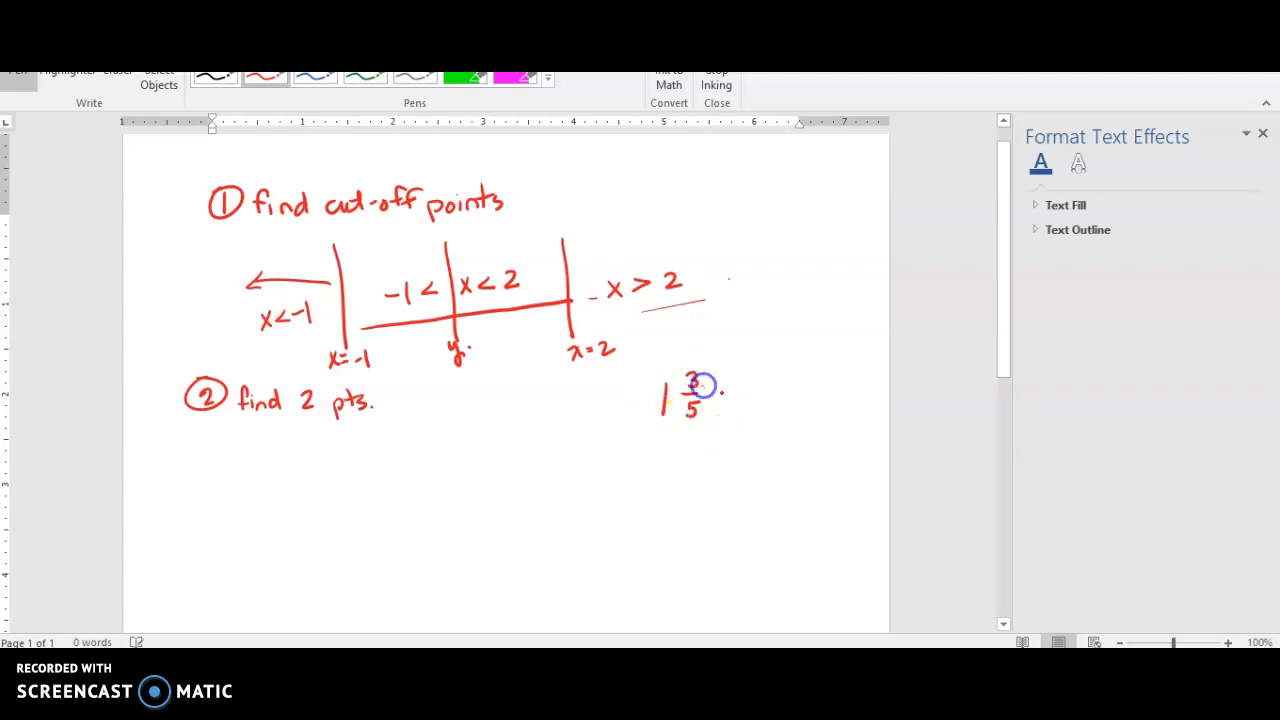
- Complete the handwritten conversion as 1 3/5 = 8/5, then switch to Desmos and set the table's second point to (-8/5, 0)
left_click_drag(761, 374, 767, 391)
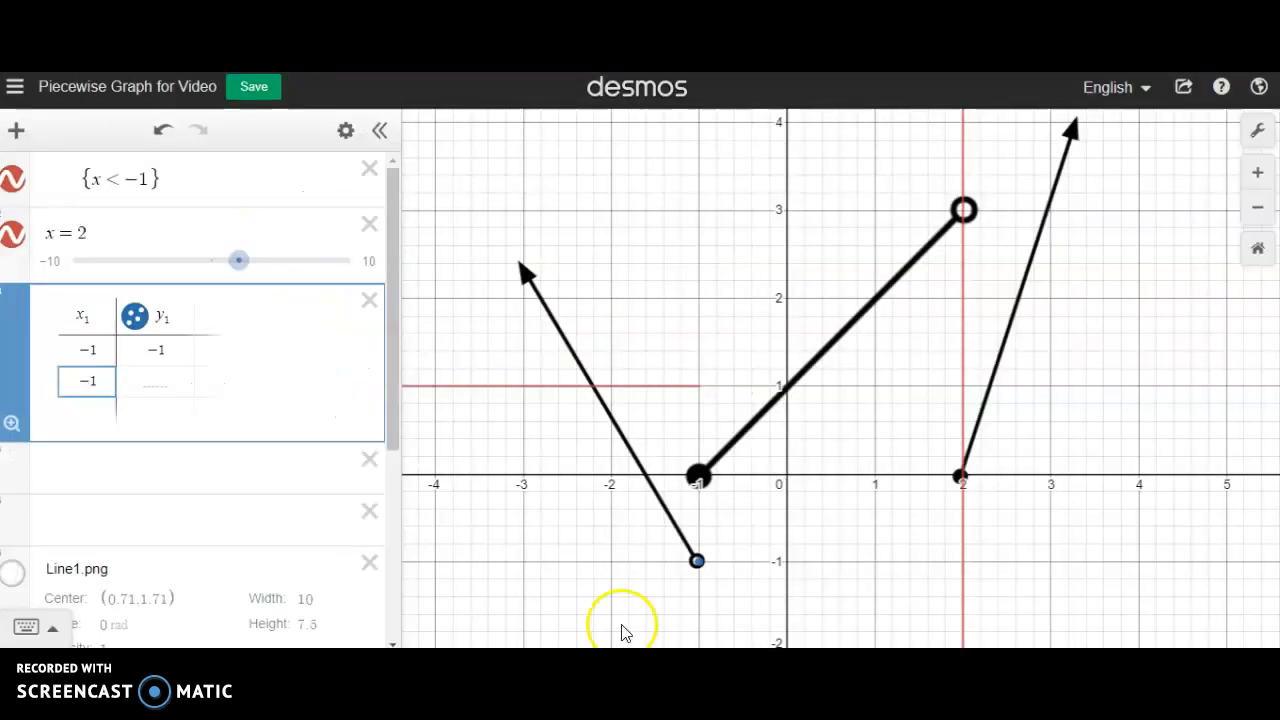
left_click(82, 380)
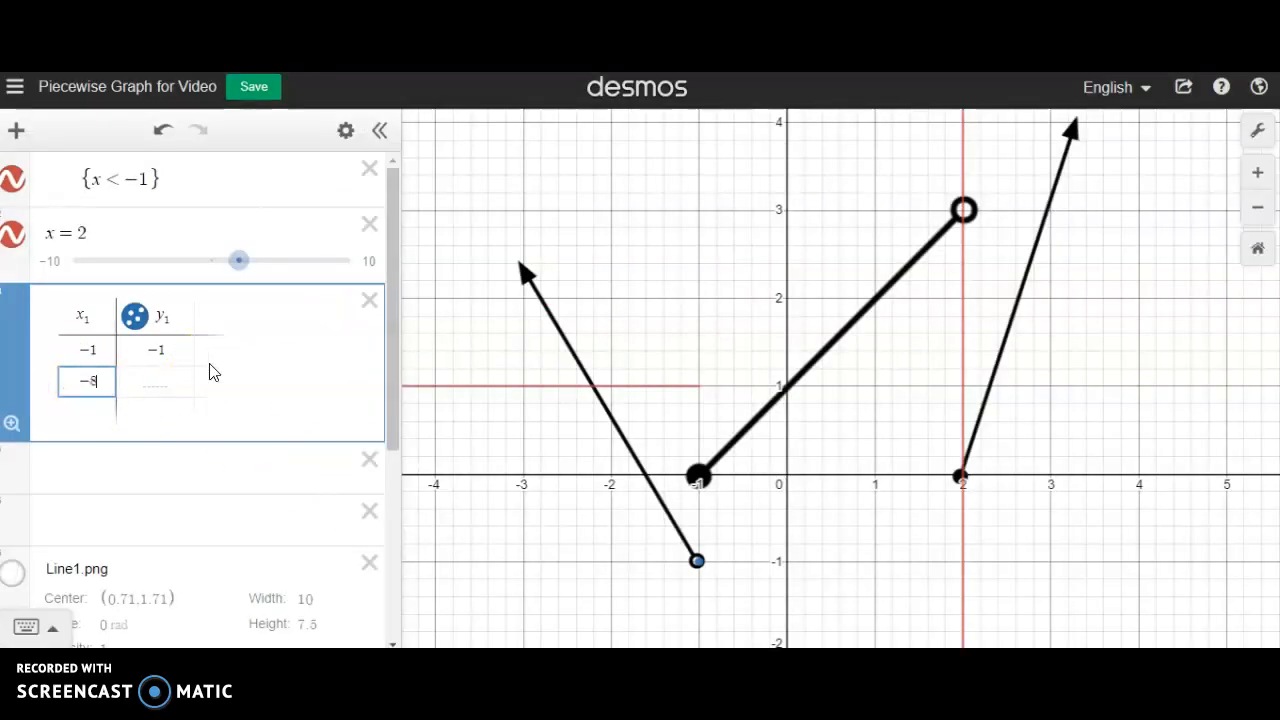
type("-8/")
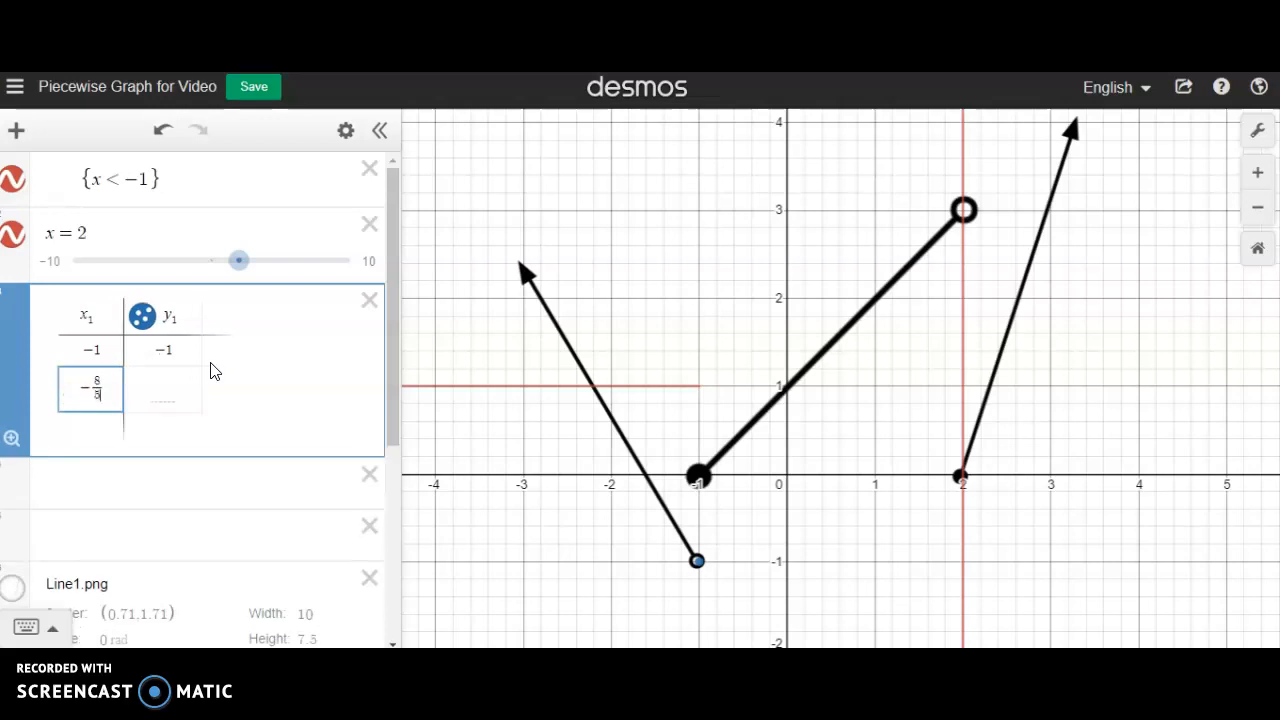
type("5")
left_click(165, 387)
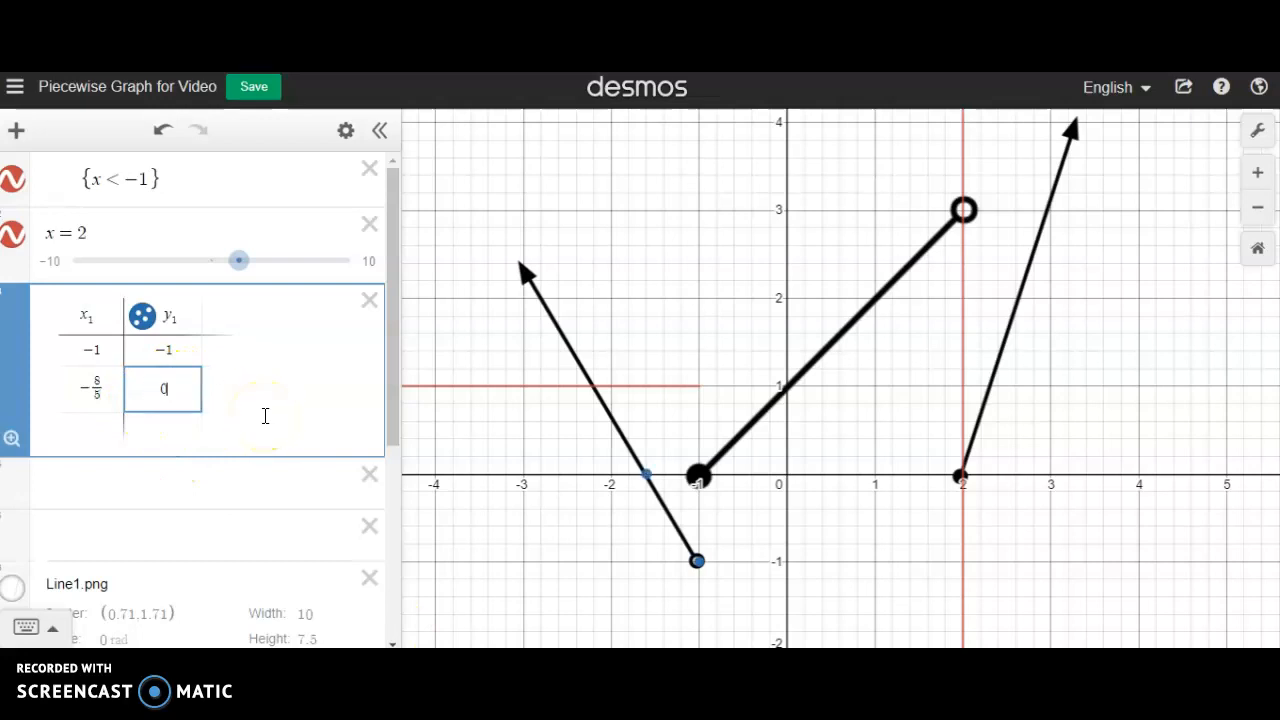
- Begin a regression expression in the empty row below the table with y1 ~ as its left side
left_click(59, 480)
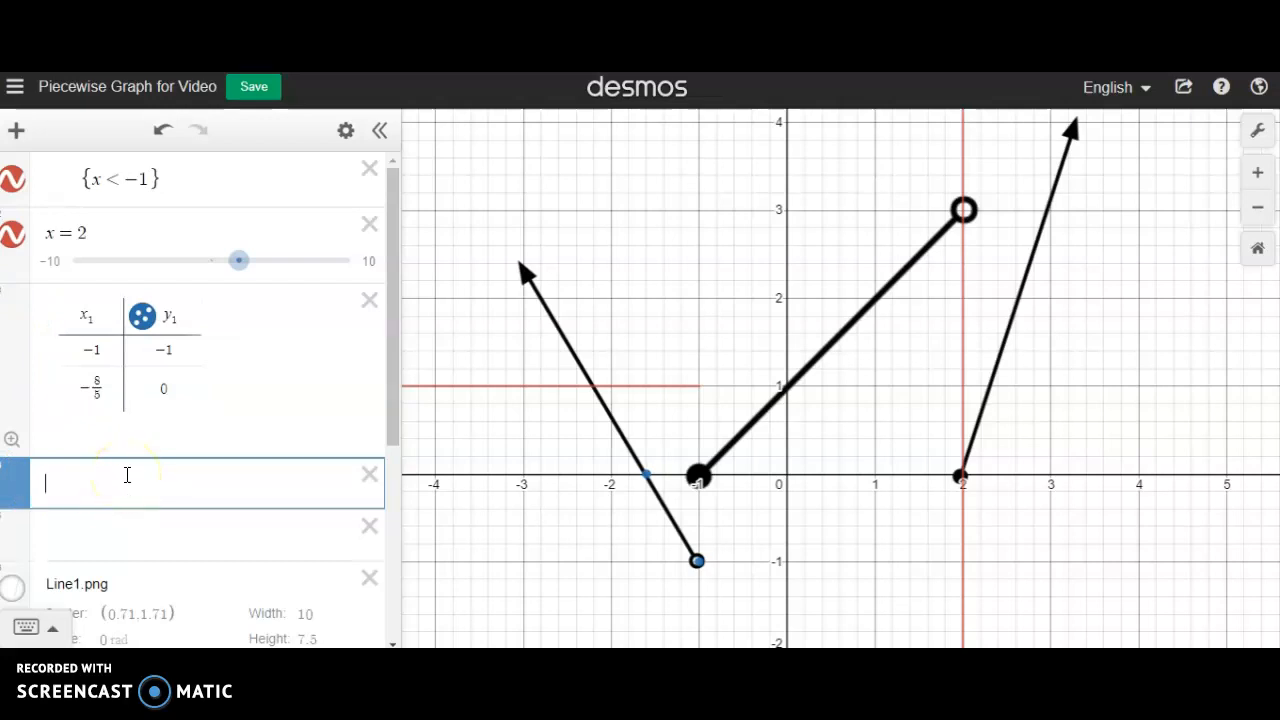
left_click(40, 627)
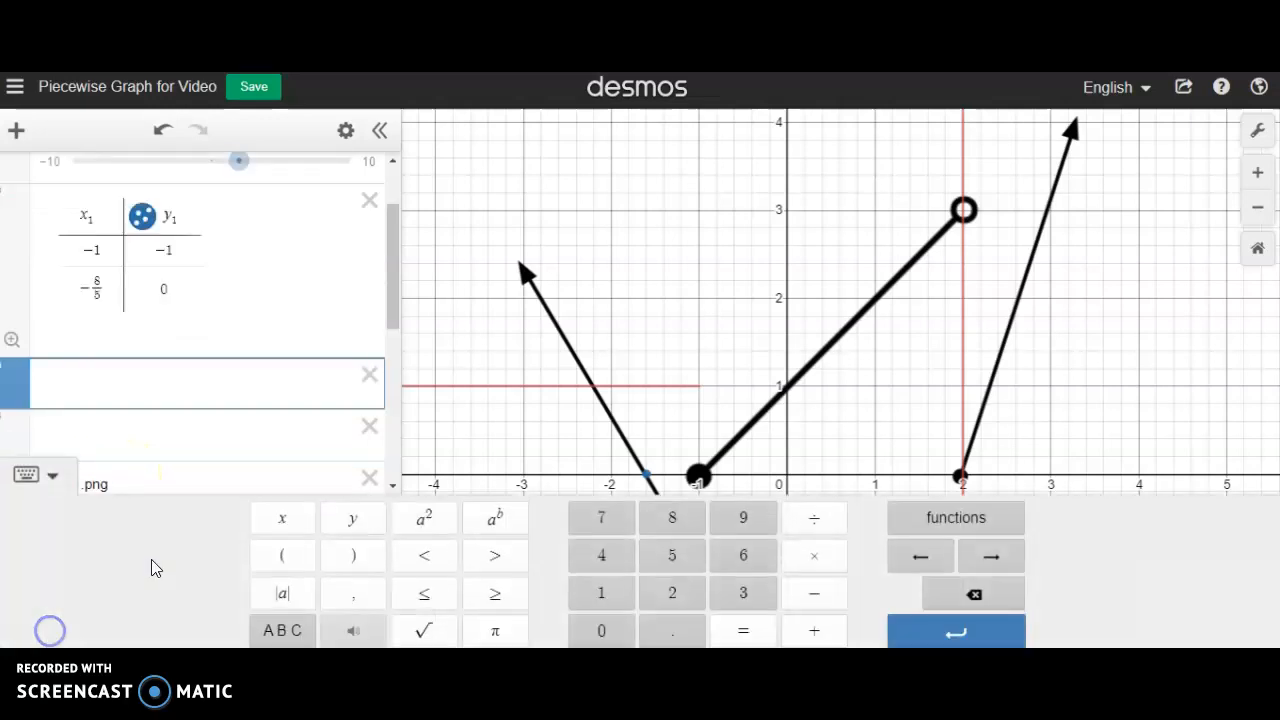
left_click(355, 520)
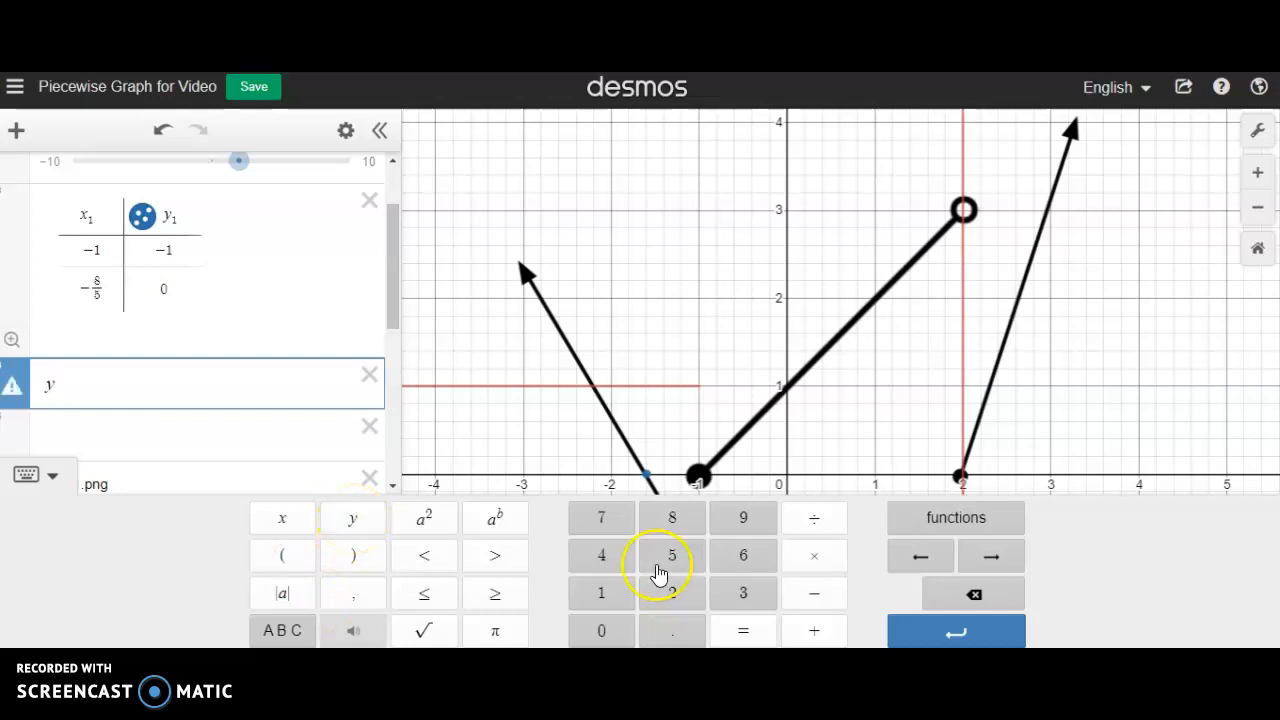
left_click(300, 630)
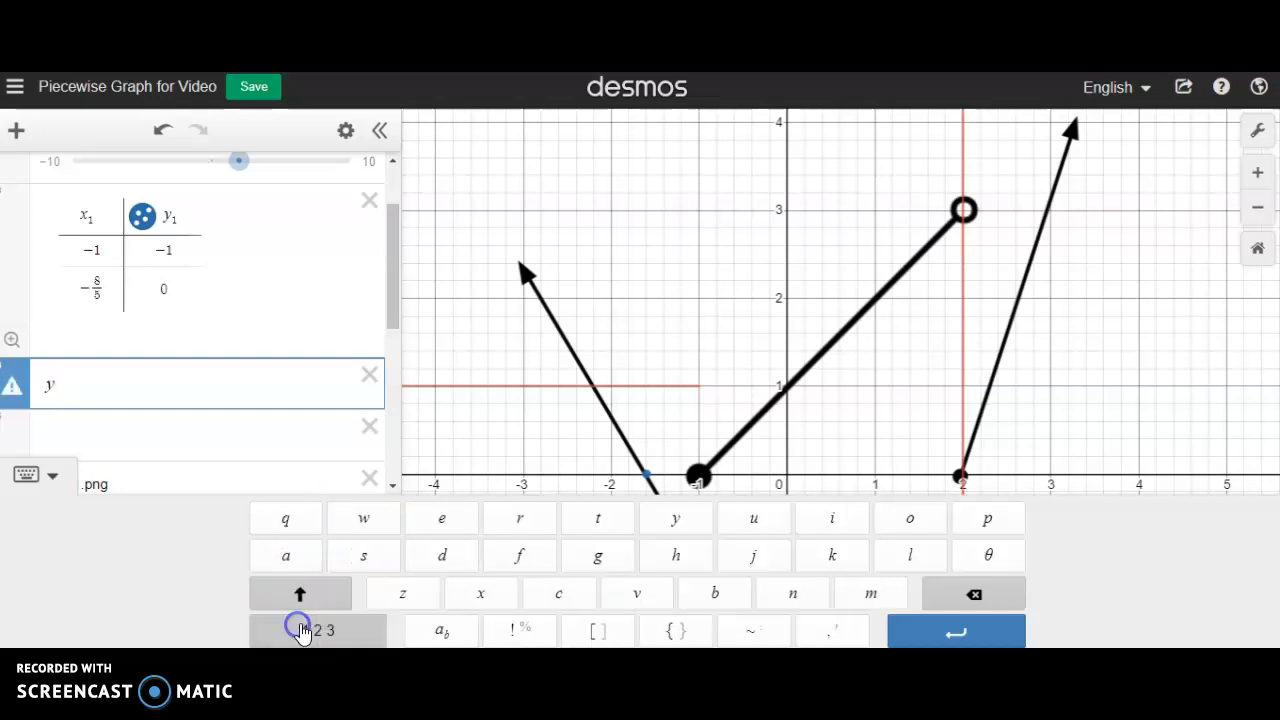
left_click(749, 632)
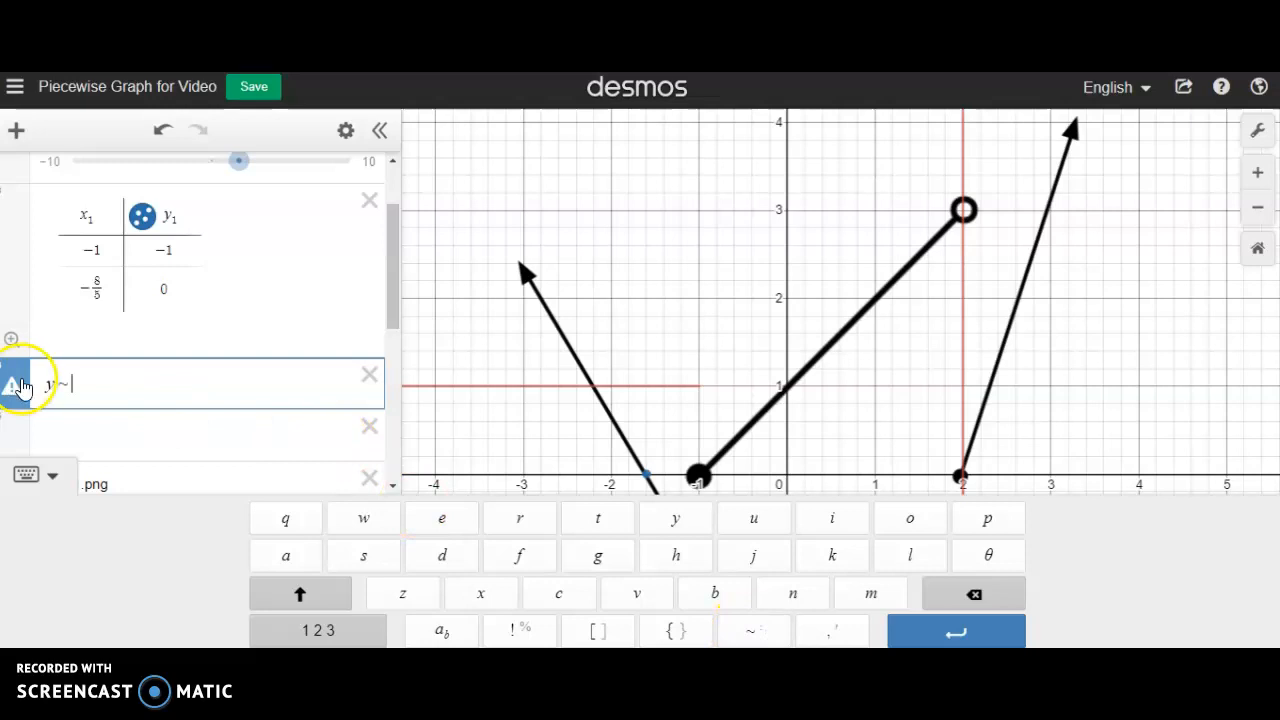
left_click(298, 630)
left_click(601, 596)
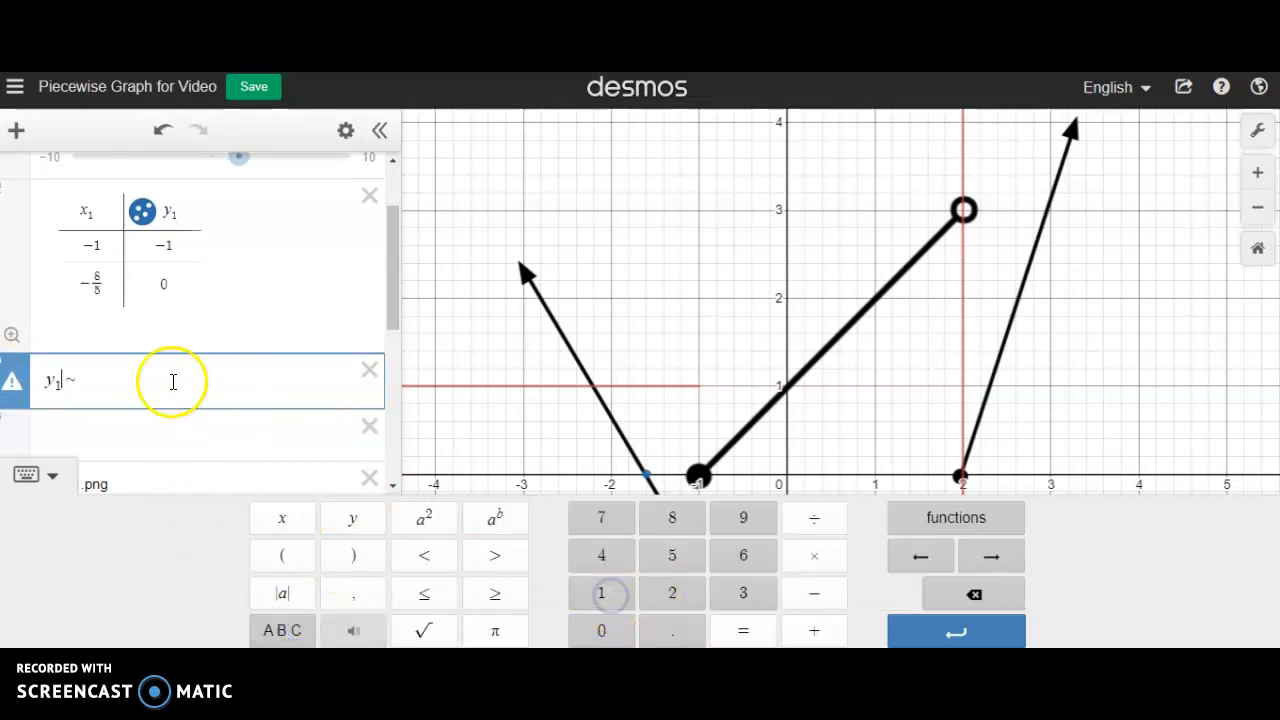
- Complete the right side of the regression so the expression reads y1 ~ mx1 + b
left_click(78, 382)
left_click(281, 631)
left_click(871, 593)
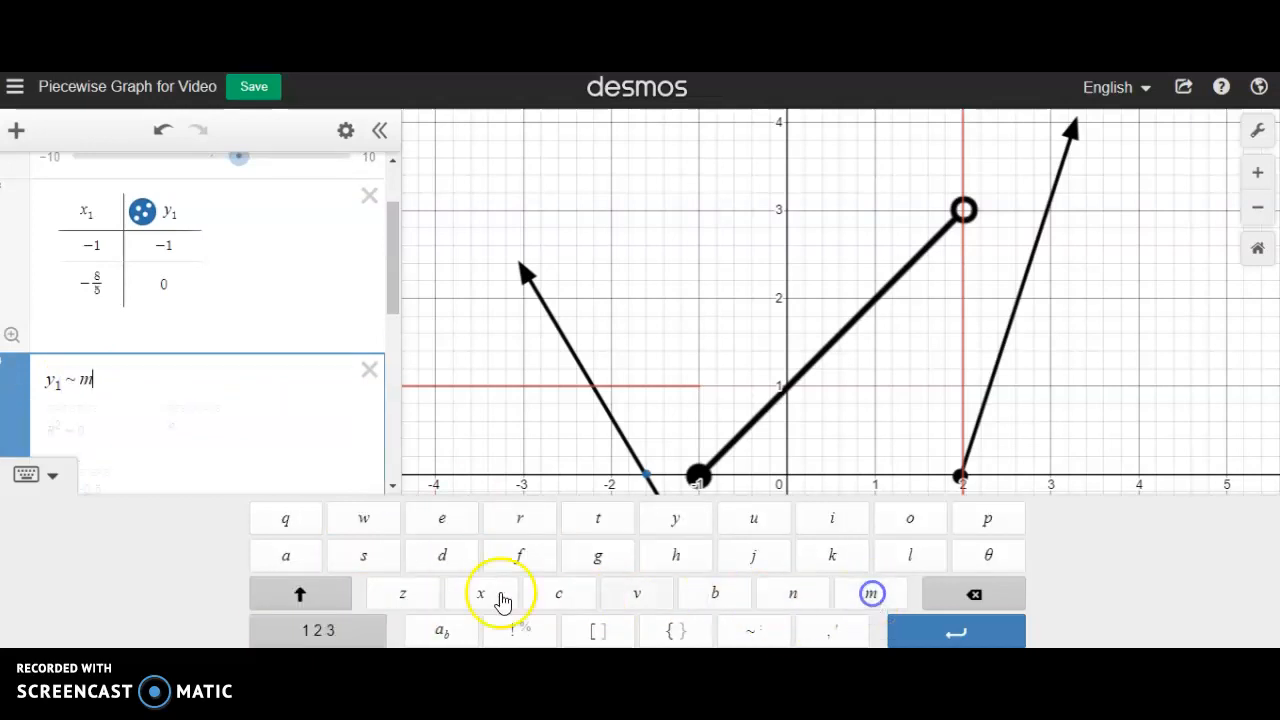
left_click(318, 622)
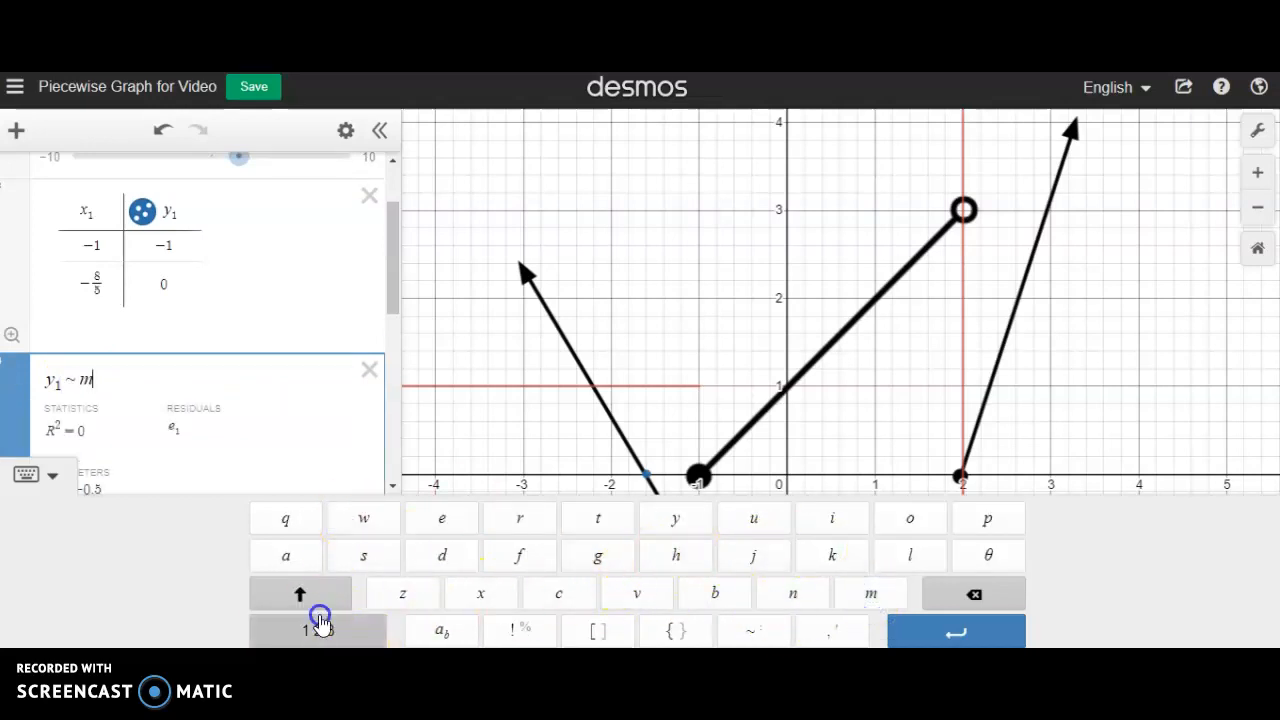
left_click(265, 518)
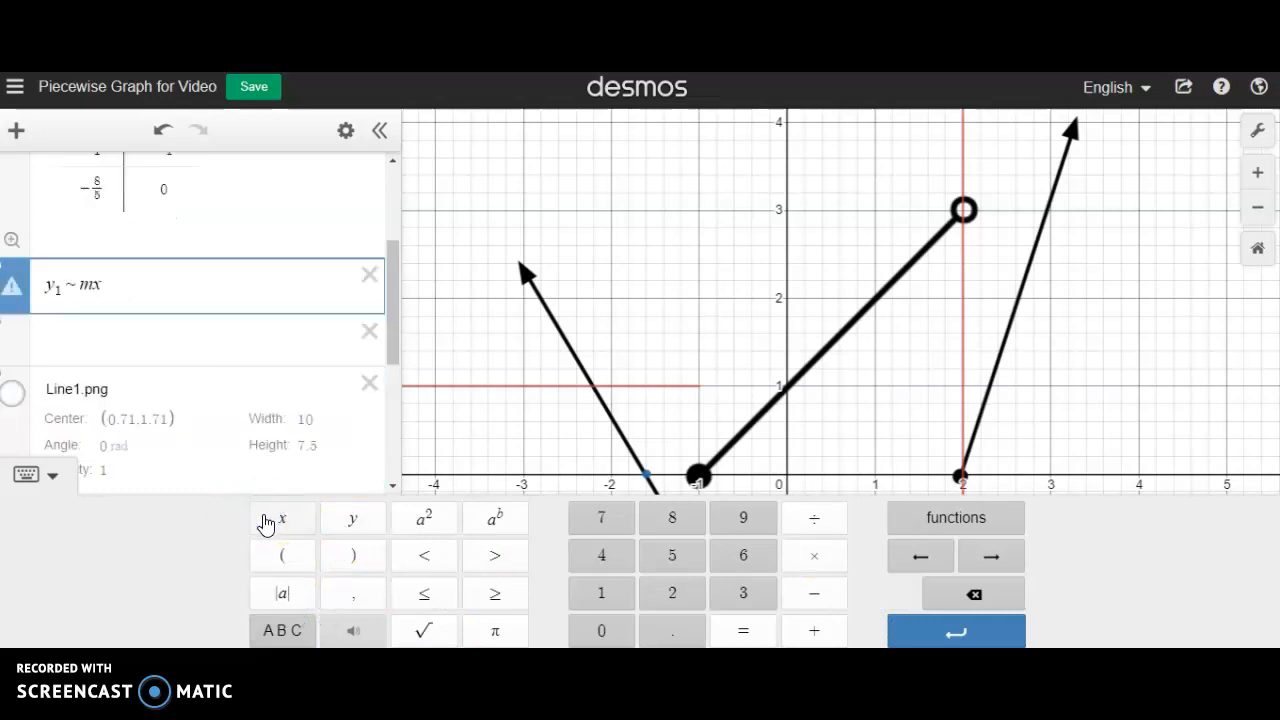
left_click(601, 593)
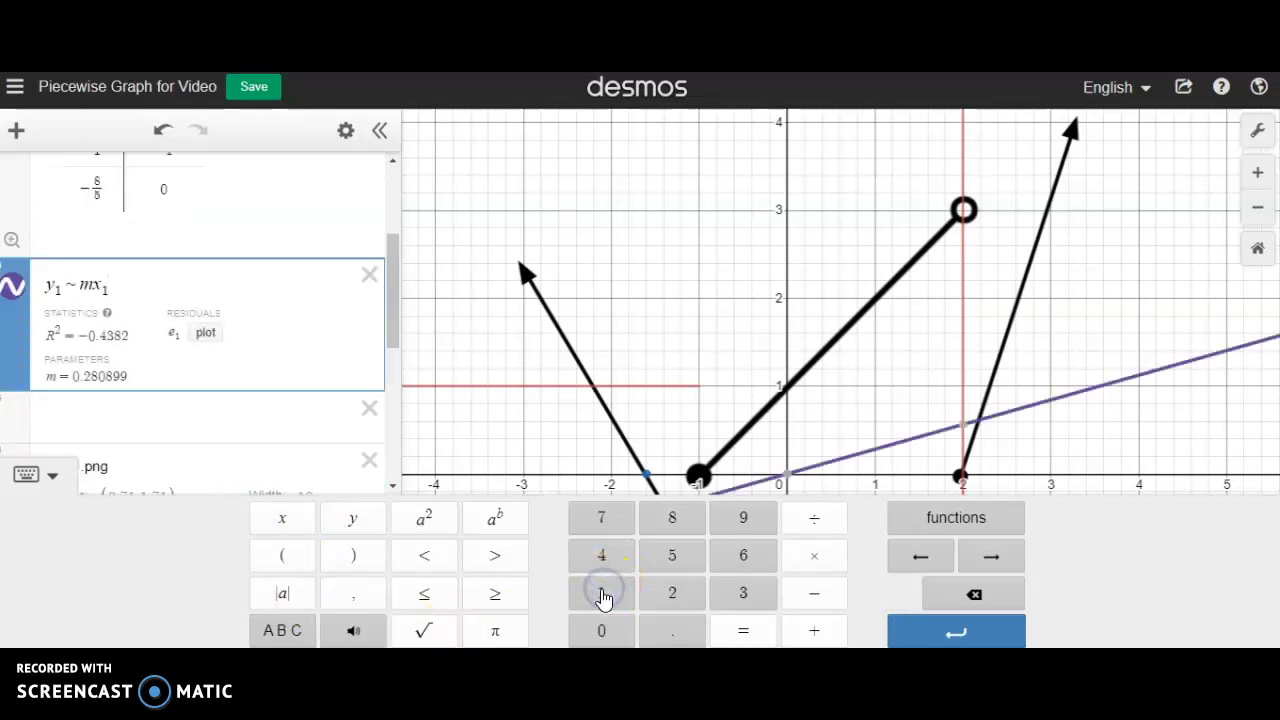
left_click(813, 630)
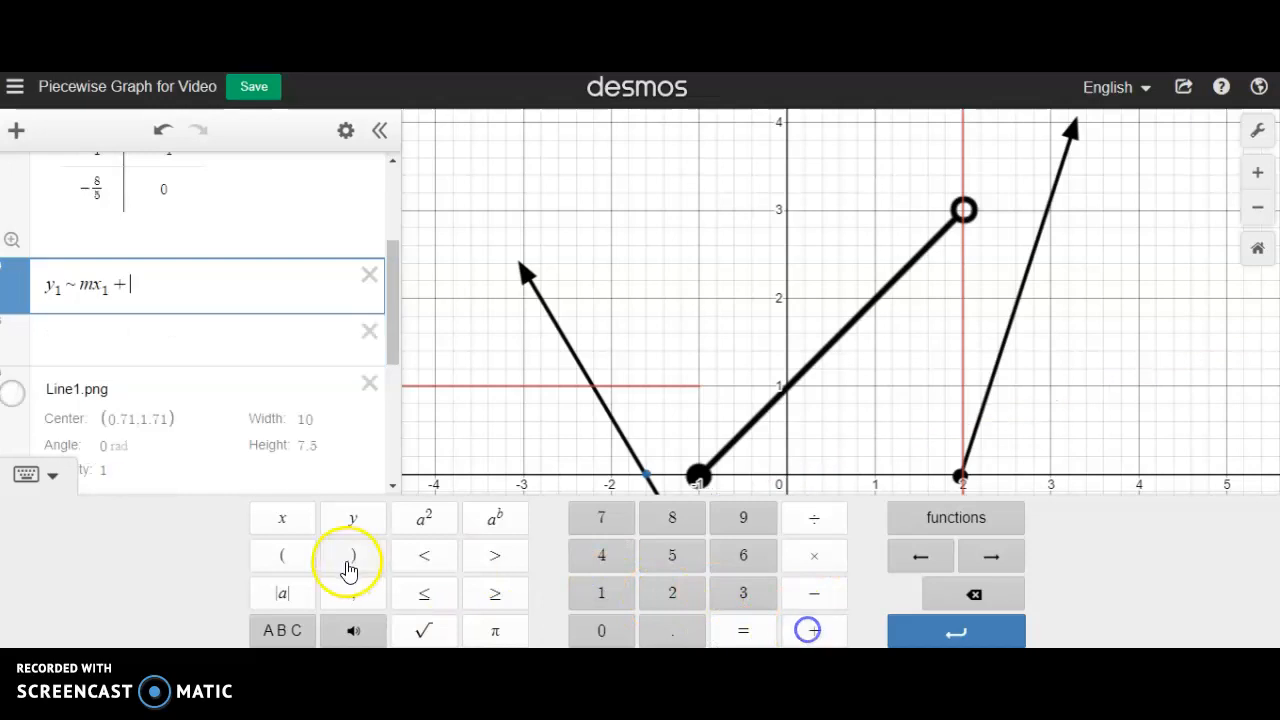
left_click(280, 628)
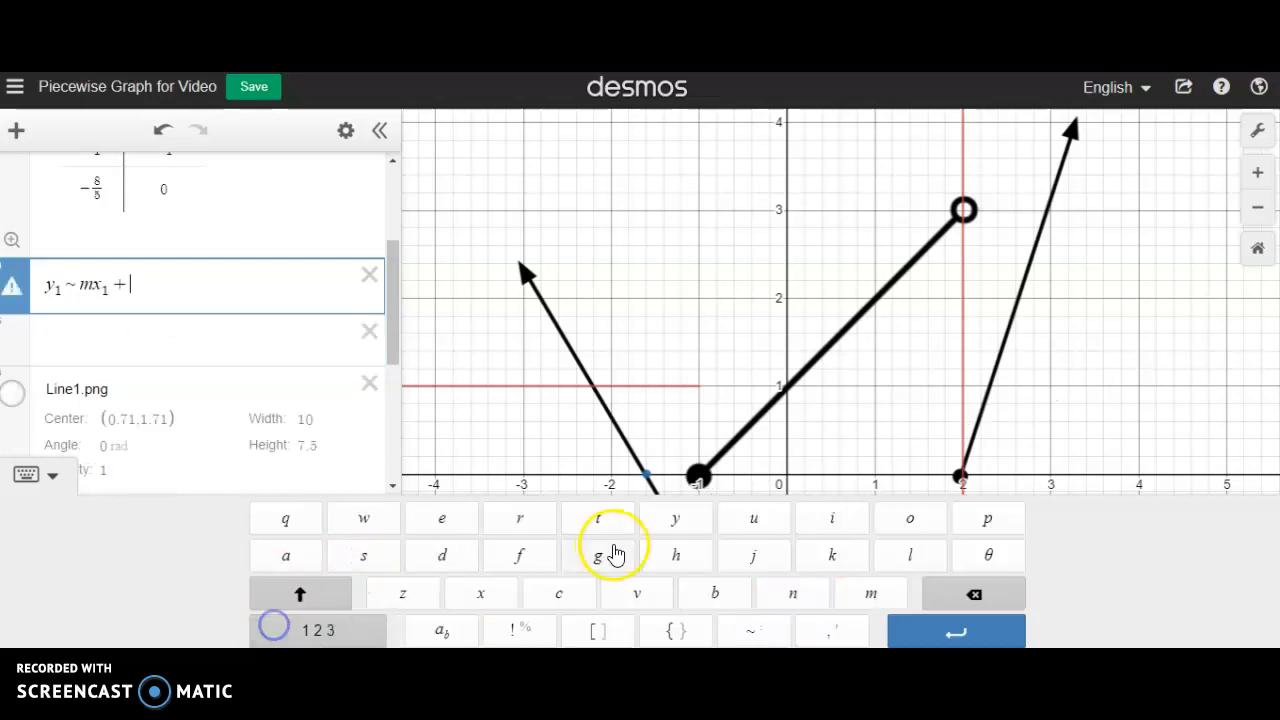
left_click(715, 593)
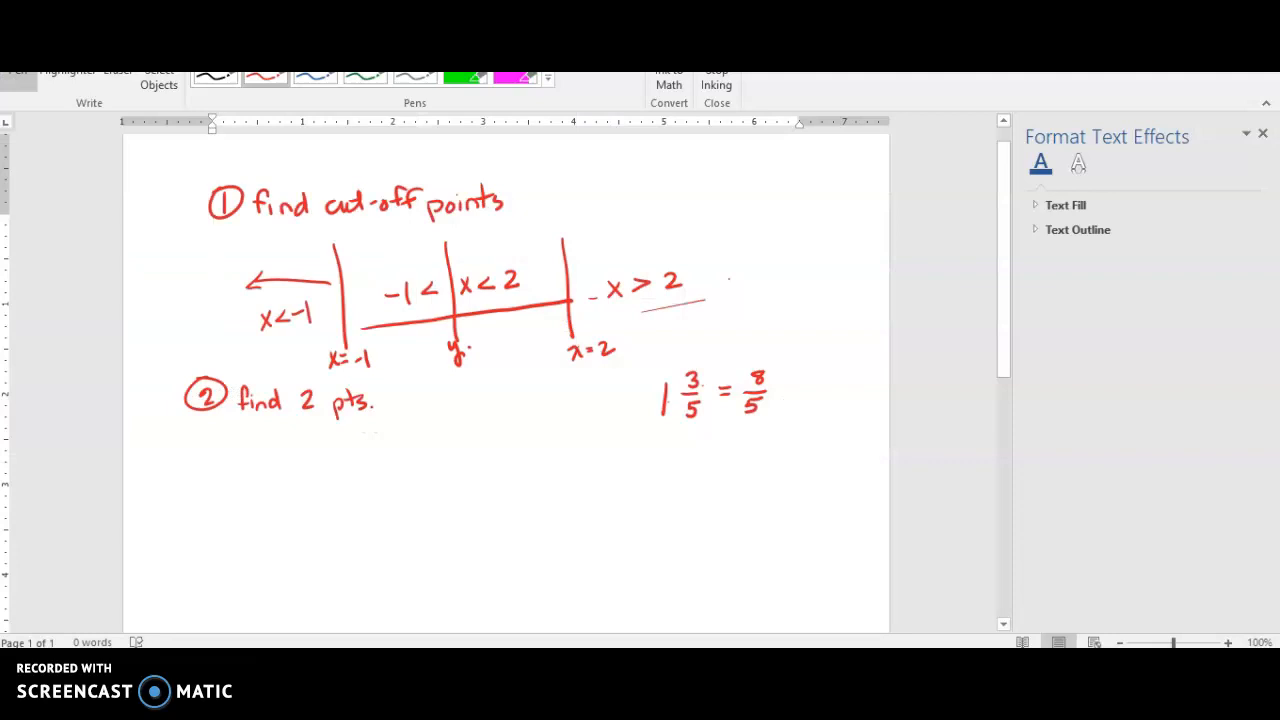
- In Word, handwrite the mixed numbers -1 2/3 and -2 2/3 under each other below the find 2 pts. note
left_click_drag(401, 451, 454, 446)
left_click_drag(443, 457, 443, 466)
left_click_drag(411, 517, 420, 517)
mouse_move(425, 510)
left_mouse_down()
mouse_move(432, 530)
mouse_move(463, 514)
left_mouse_up()
left_click_drag(453, 522, 454, 533)
- Convert the handwritten mixed numbers to the fractions -5/3 and -8/3, labelling them m and b
left_click_drag(468, 452, 476, 459)
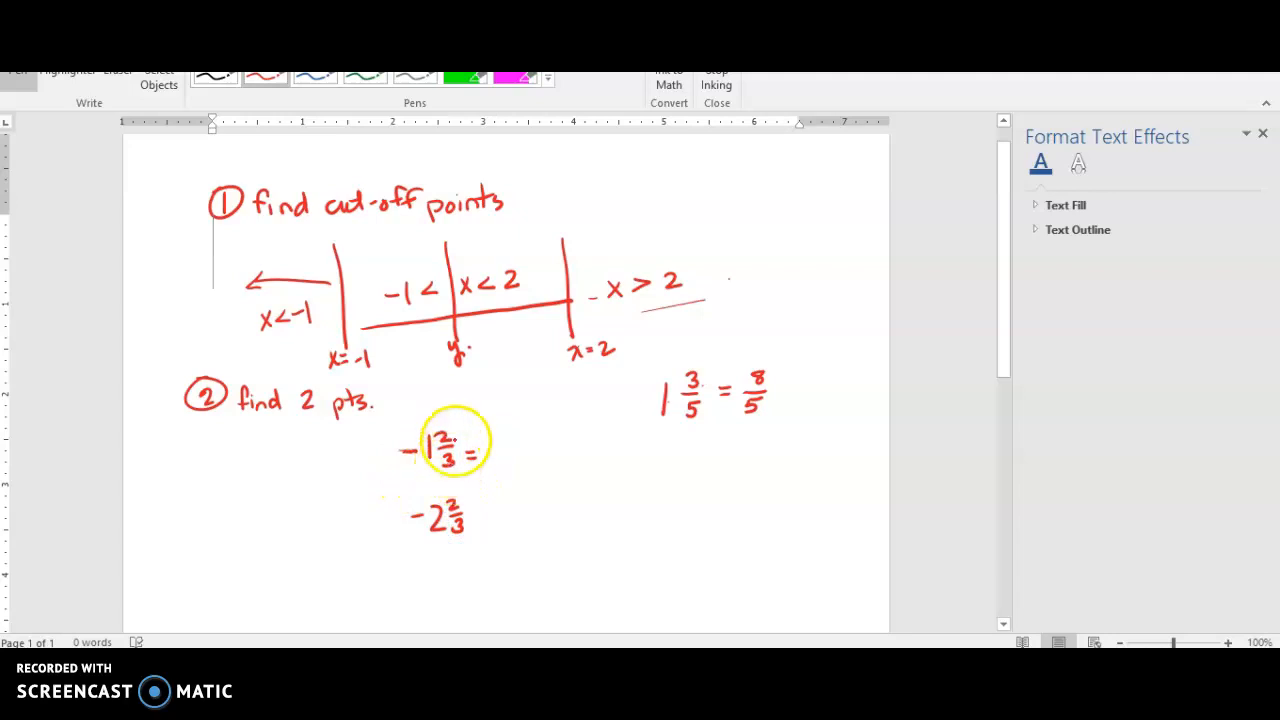
left_click_drag(489, 447, 516, 437)
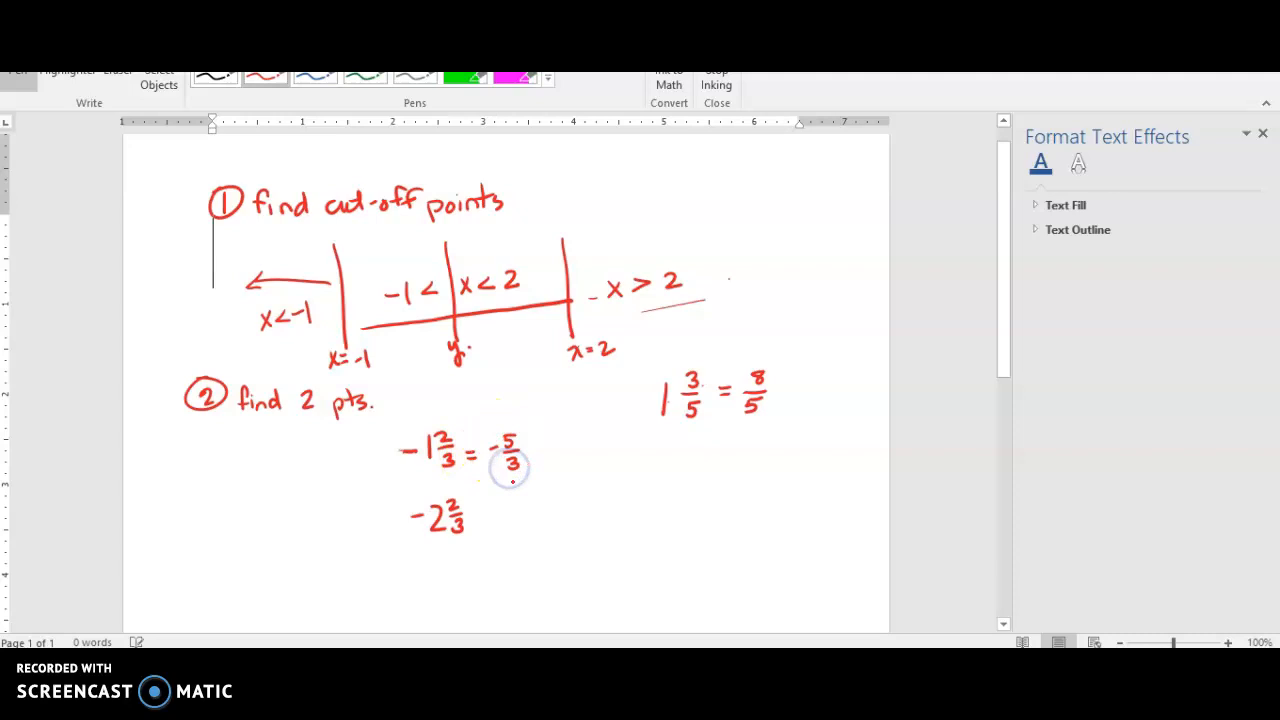
left_click_drag(566, 446, 580, 450)
mouse_move(477, 509)
left_mouse_down()
mouse_move(511, 500)
mouse_move(508, 530)
mouse_move(506, 504)
left_mouse_up()
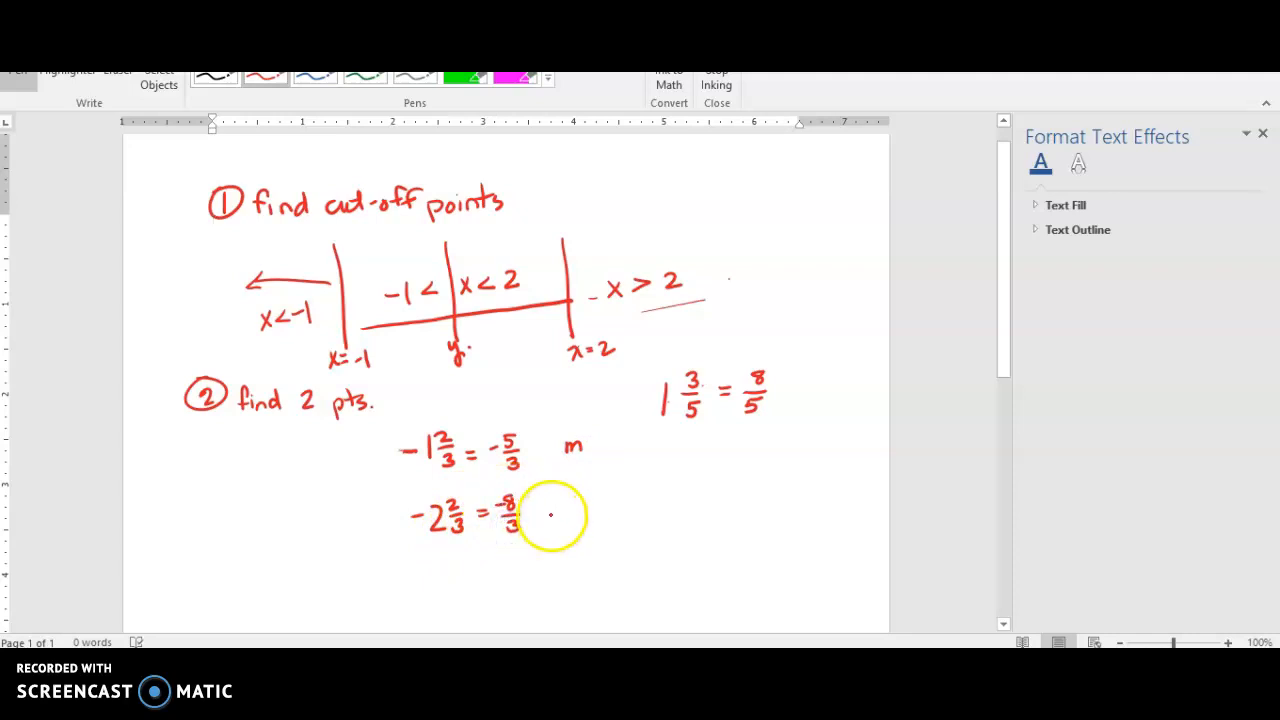
left_click(549, 500)
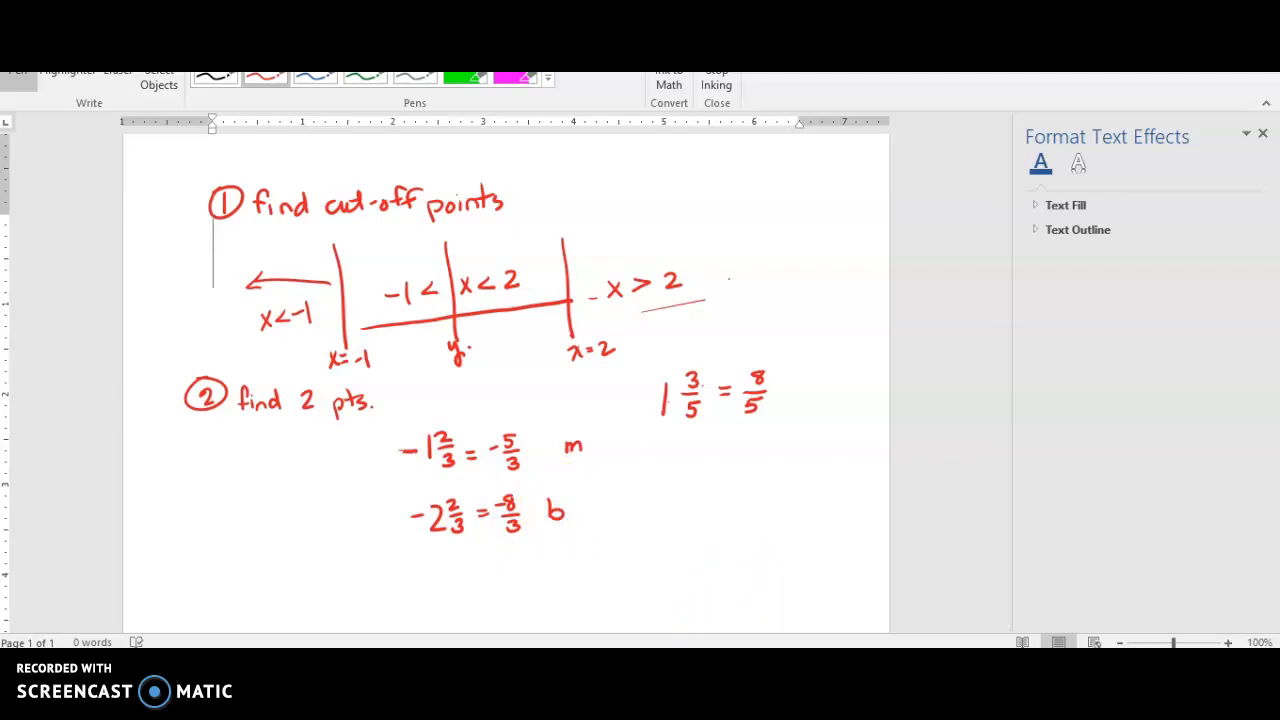
- Switch to Desmos and try to add the domain restriction {x < -1} after the regression y1 ~ mx1 + b
key("alt+Tab")
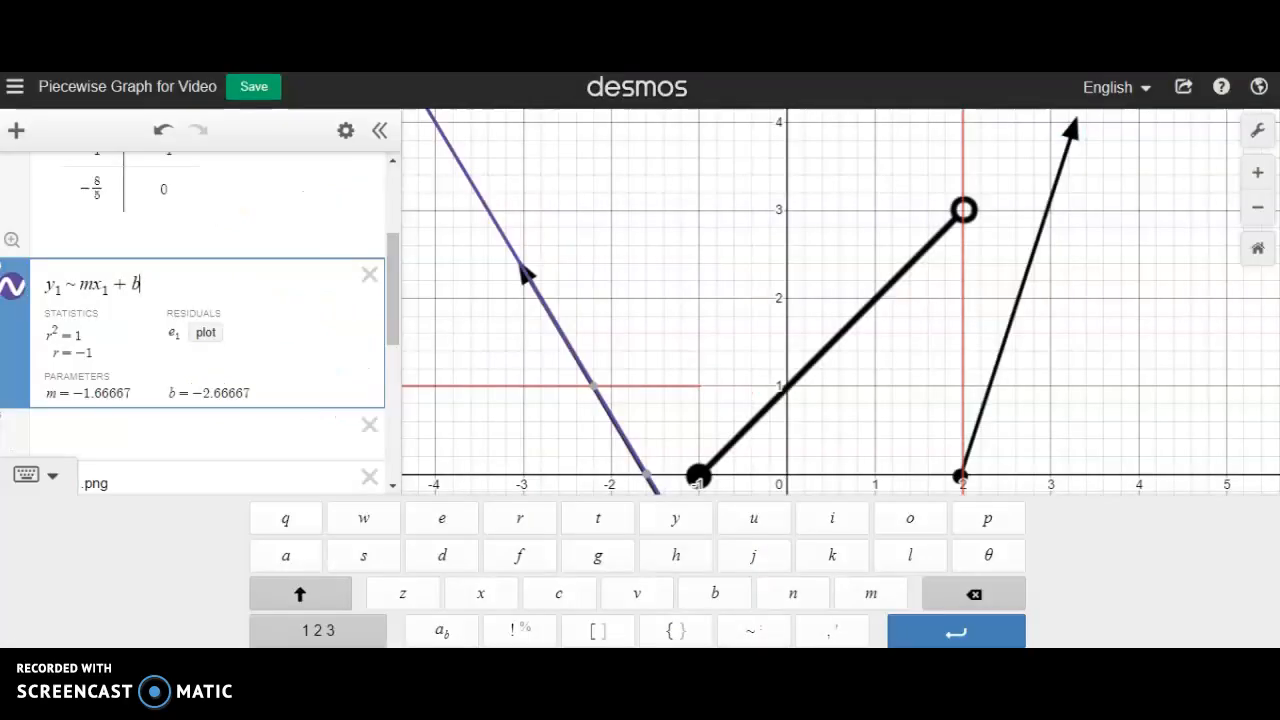
key("Down")
key("Down")
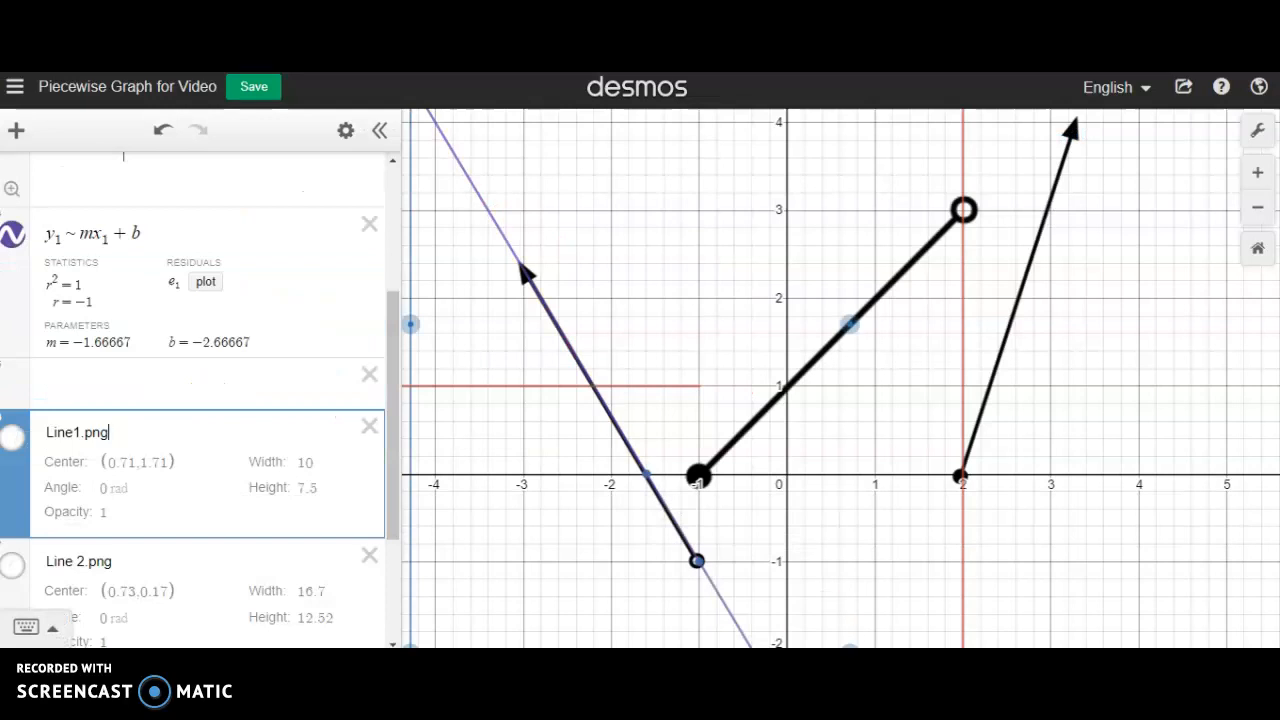
left_click(77, 380)
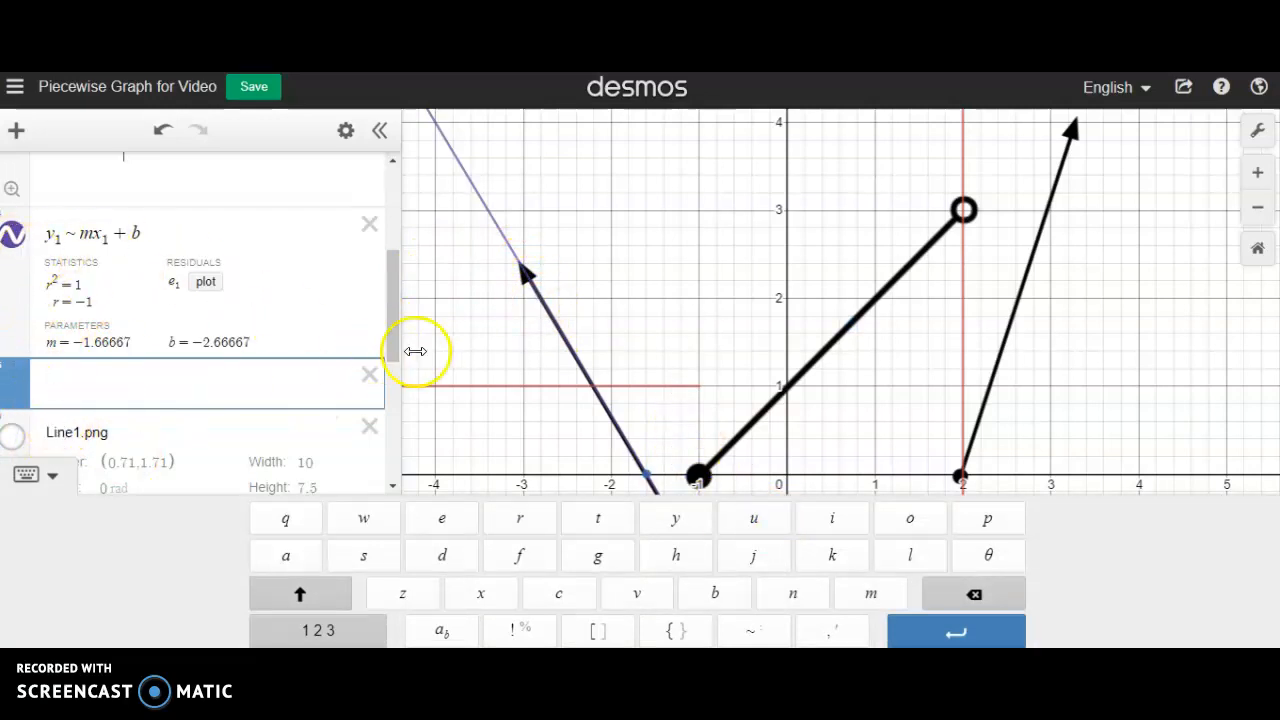
left_click(455, 352)
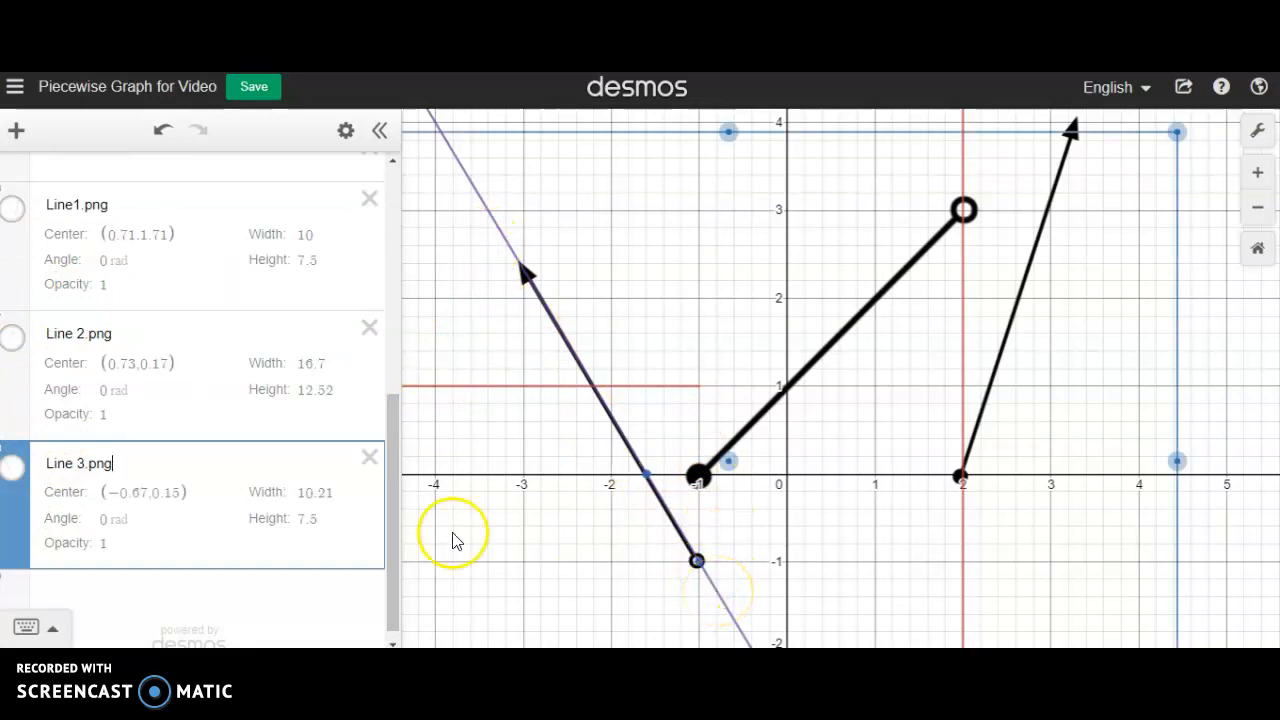
scroll(257, 450, "up", 3)
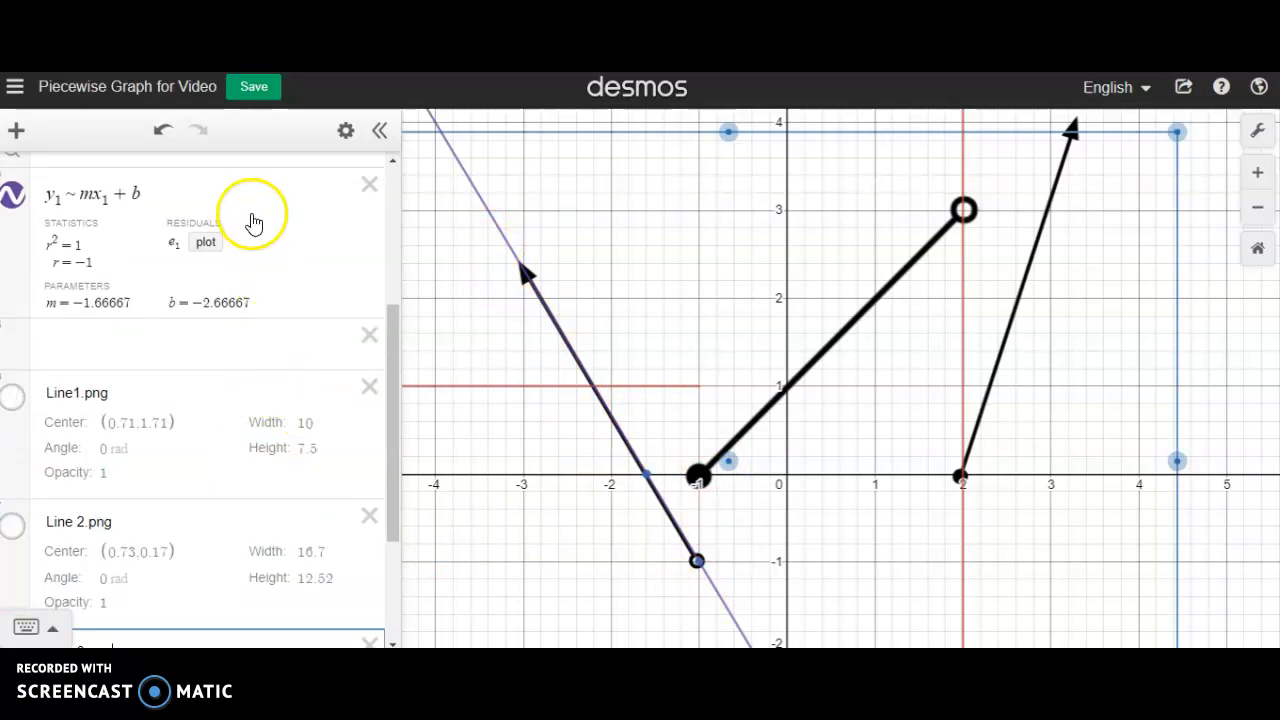
left_click(183, 191)
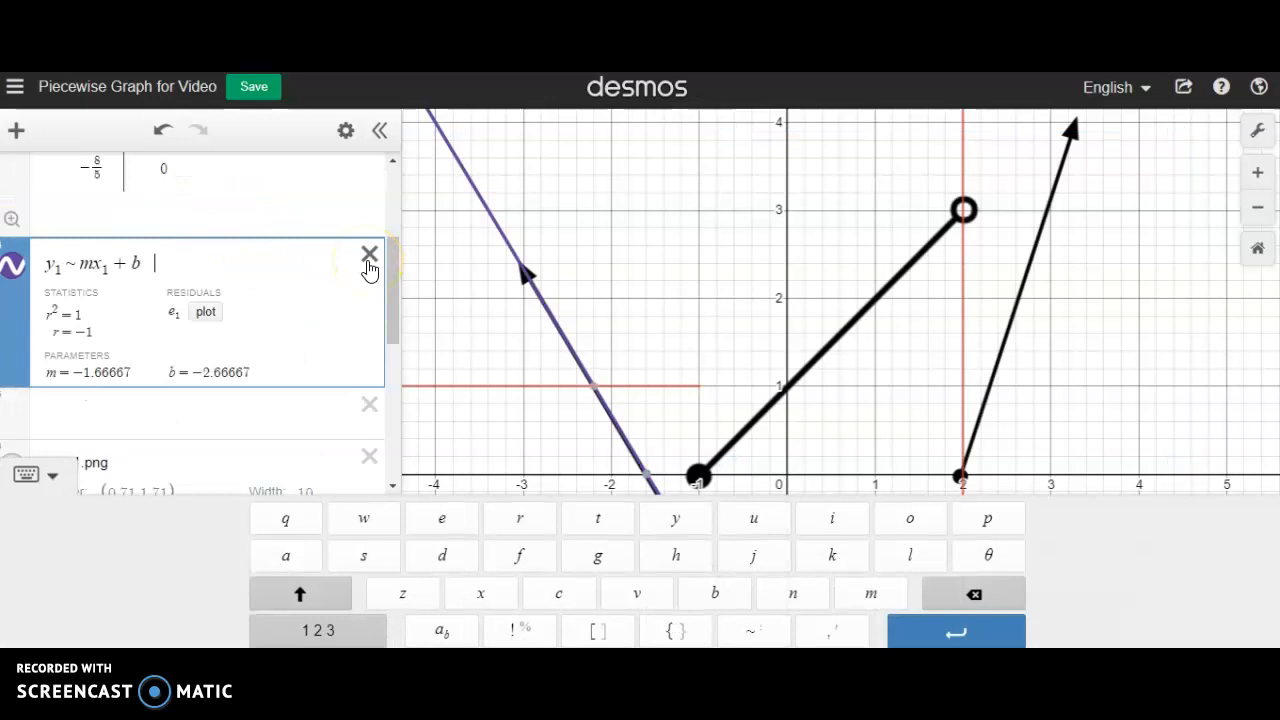
type("{x < −1")
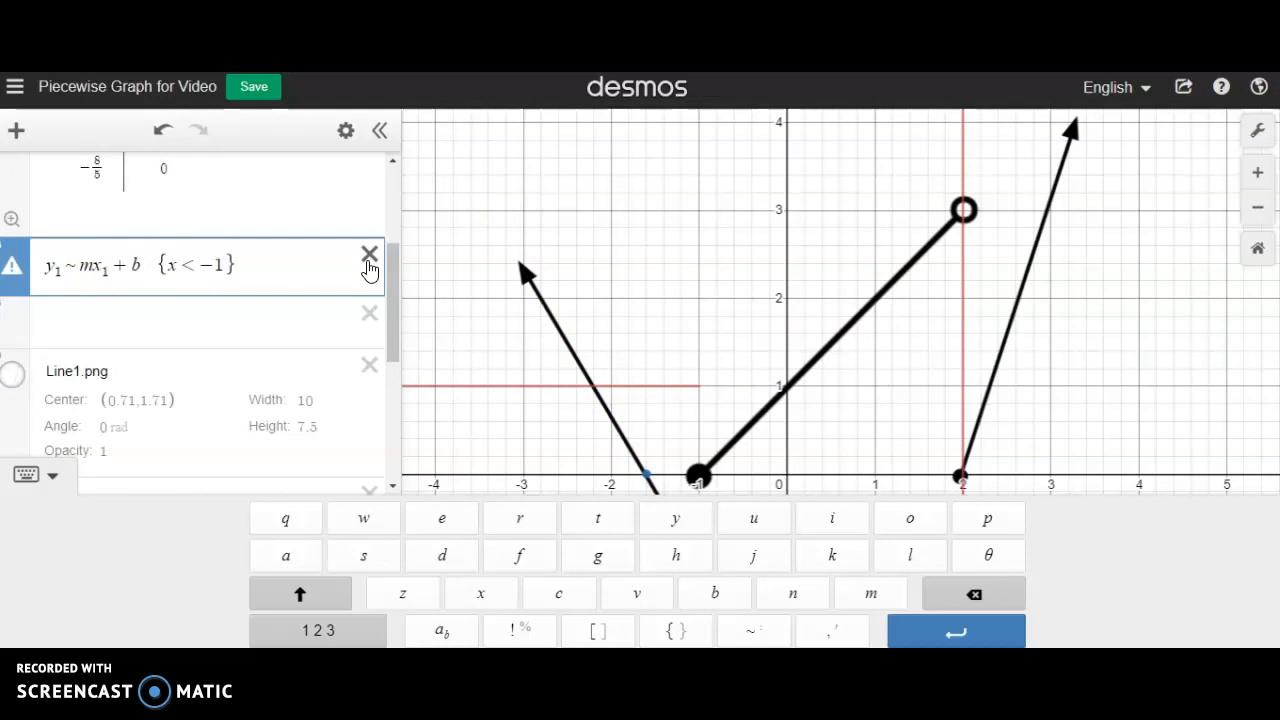
scroll(655, 288, "down", 1)
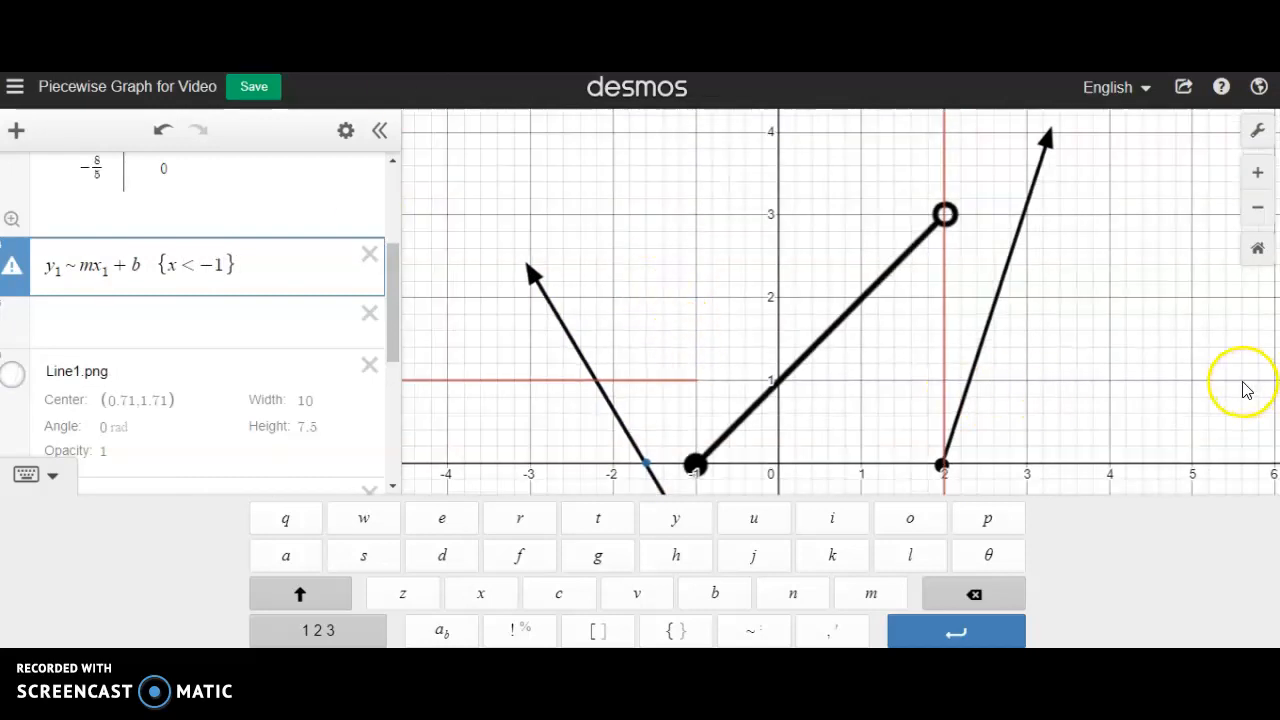
scroll(1200, 381, "down", 1)
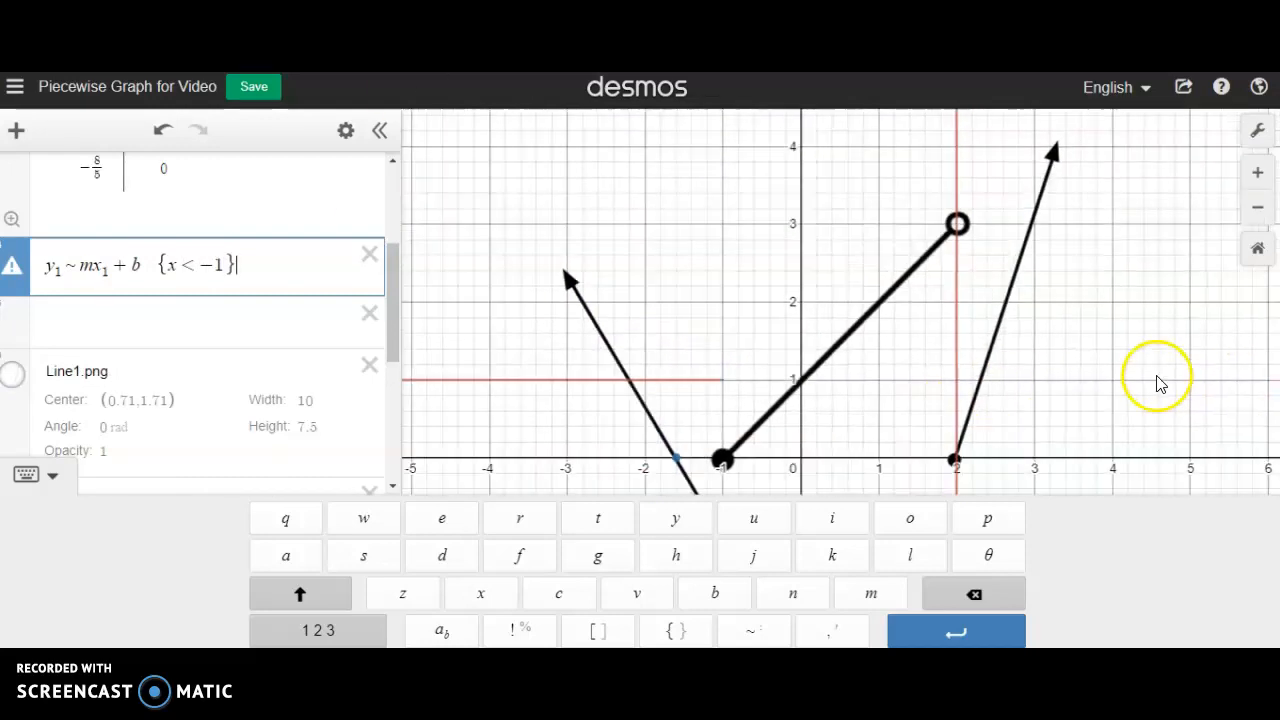
- Delete the {x < -1} restriction from the regression expression
left_click(32, 475)
left_click(242, 262)
left_click_drag(242, 262, 167, 263)
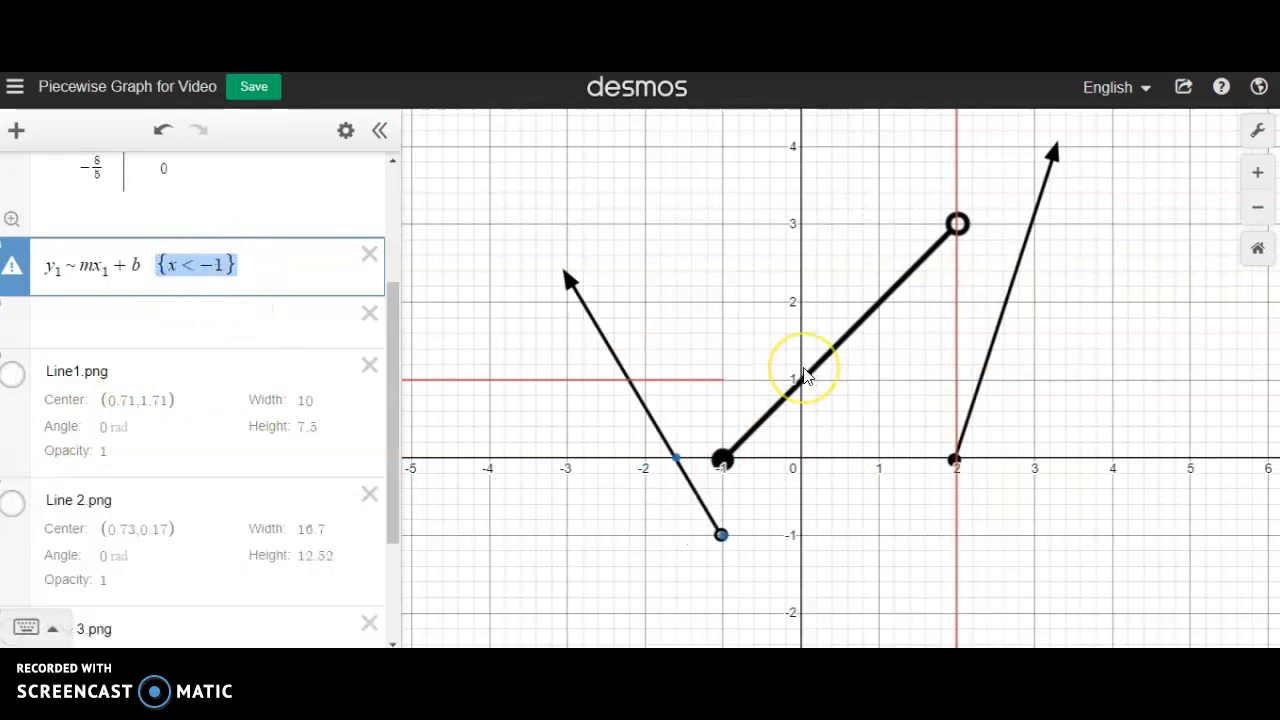
key("BackSpace")
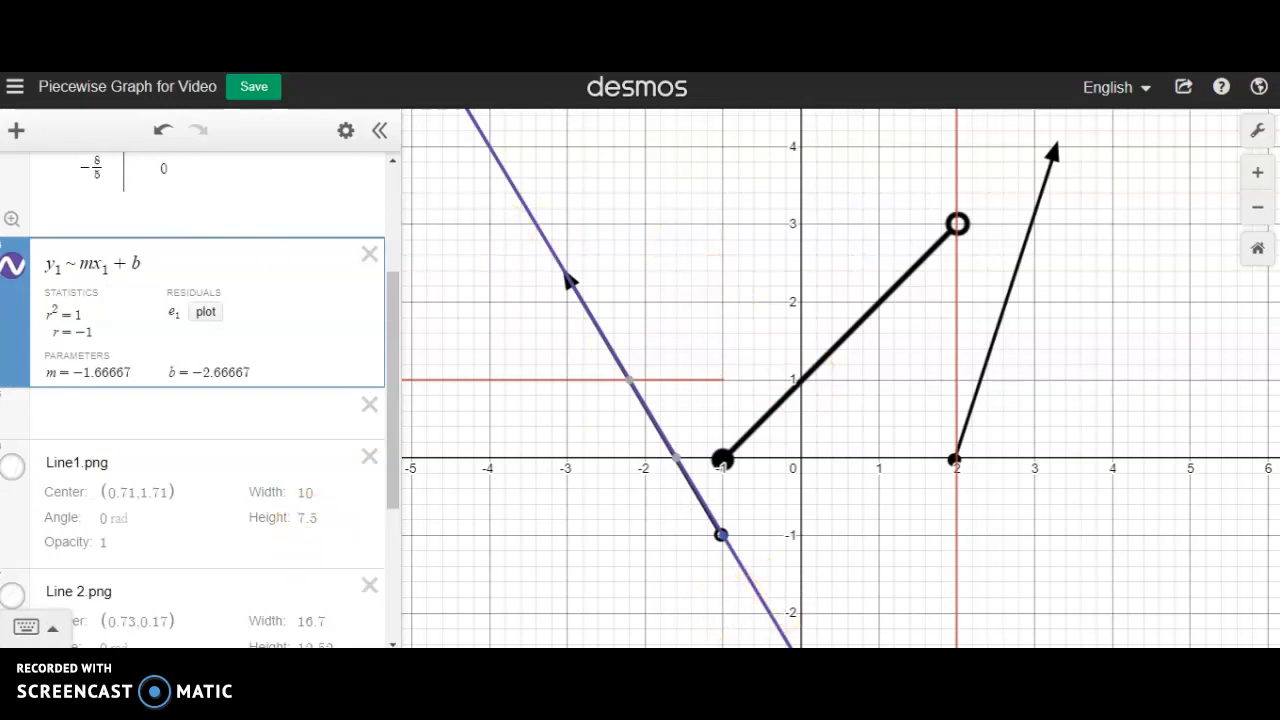
- Switch to Word and handwrite f(x) with a large opening brace in the blank area below the m and b notes
key("alt+Tab")
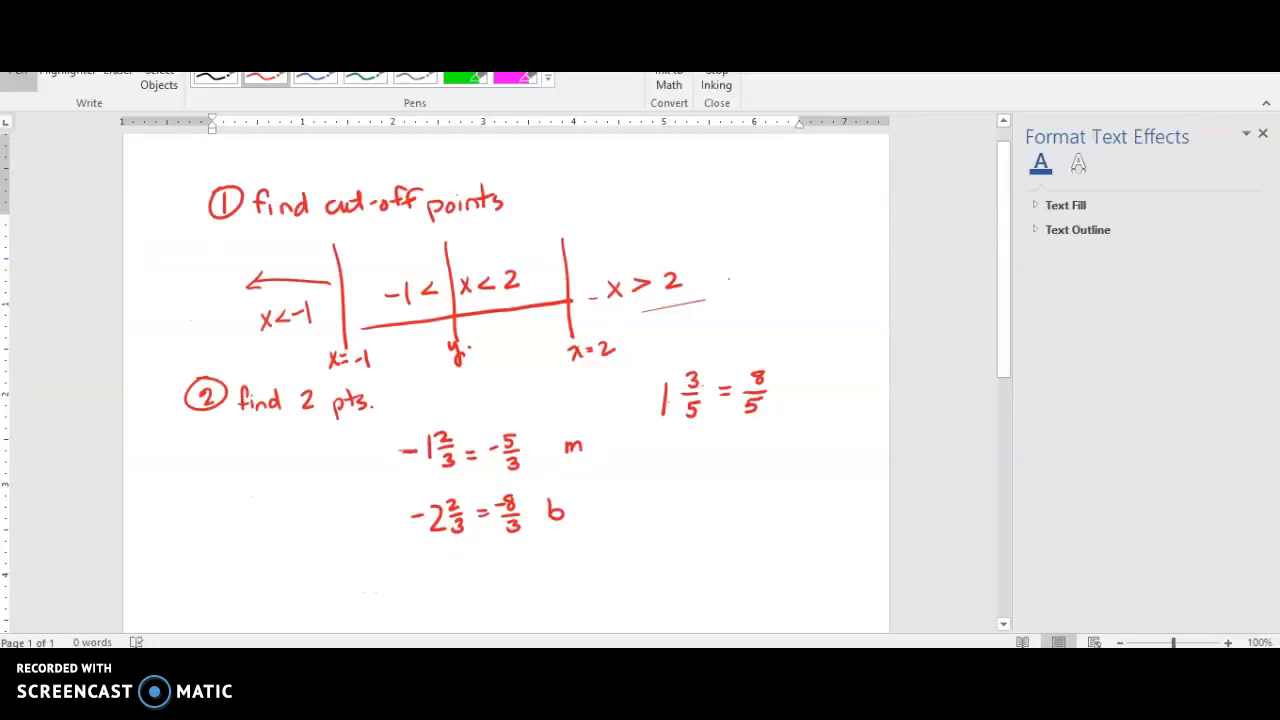
scroll(991, 403, "down", 1)
scroll(991, 403, "down", 3)
left_click_drag(193, 381, 190, 391)
mouse_move(212, 343)
left_mouse_down()
mouse_move(191, 386)
mouse_move(197, 451)
left_mouse_up()
mouse_move(144, 378)
left_mouse_down()
mouse_move(137, 403)
mouse_move(144, 390)
left_mouse_up()
left_click_drag(152, 379, 151, 402)
left_click_drag(154, 387, 152, 400)
left_click_drag(166, 380, 169, 402)
- Handwrite the first piece -5/3x - 8/3 with its condition x < -1 beside the top of the brace
left_click_drag(214, 361, 223, 361)
left_click_drag(230, 352, 229, 362)
left_click_drag(230, 351, 240, 371)
mouse_move(258, 362)
left_mouse_down()
mouse_move(271, 370)
mouse_move(318, 348)
mouse_move(328, 368)
left_mouse_up()
mouse_move(407, 356)
left_mouse_down()
mouse_move(423, 367)
mouse_move(408, 369)
mouse_move(470, 356)
mouse_move(476, 373)
left_mouse_up()
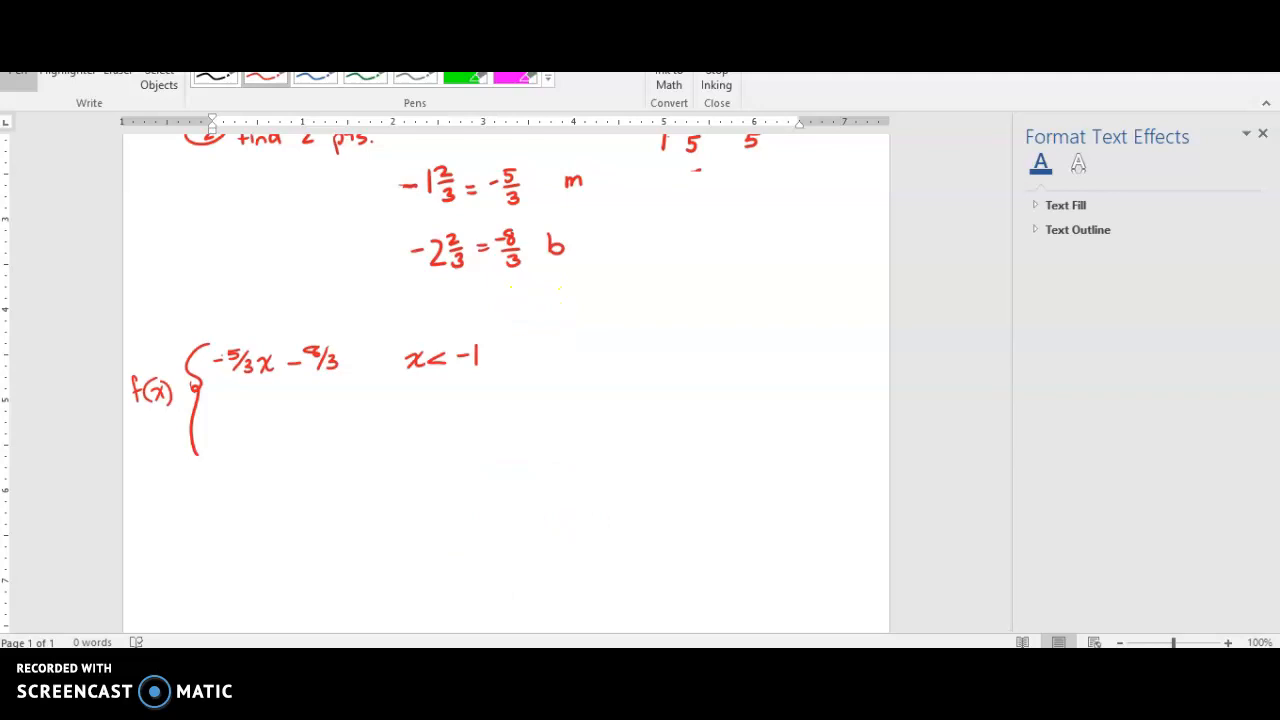
- Switch to Desmos and change the first point in the x1/y1 table to (-1, 0)
key("alt+Tab")
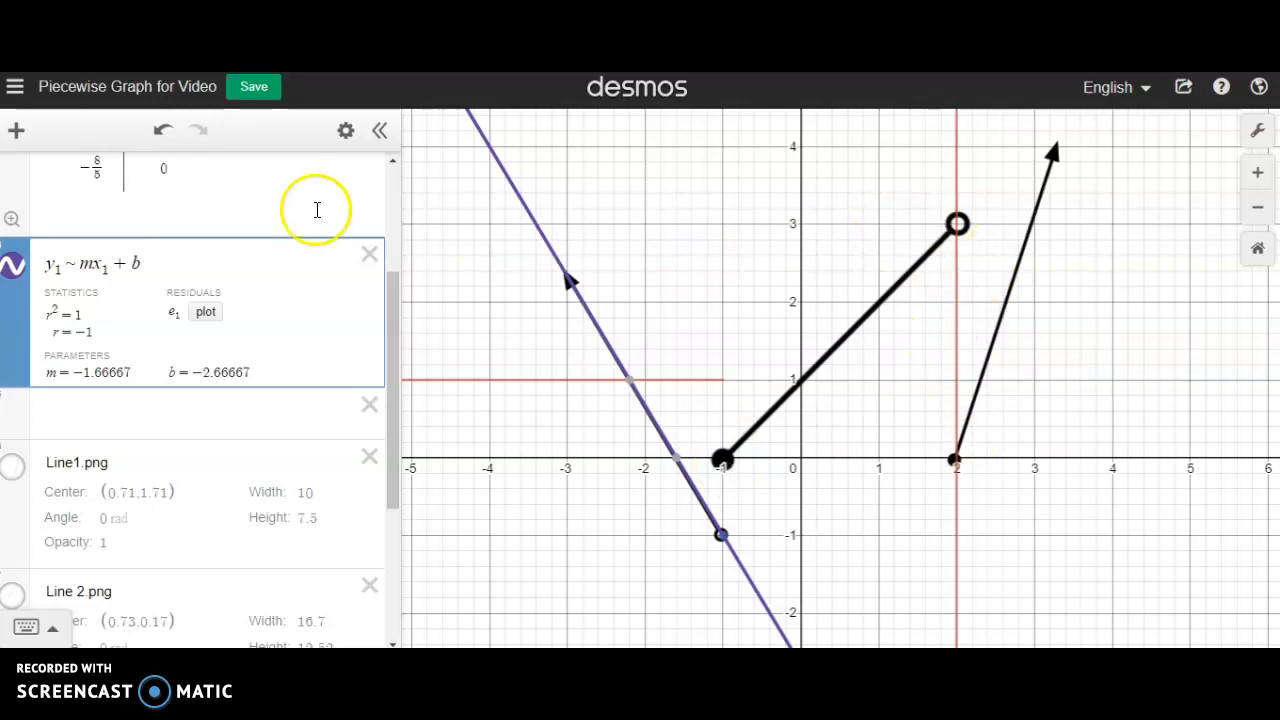
scroll(257, 251, "up", 3)
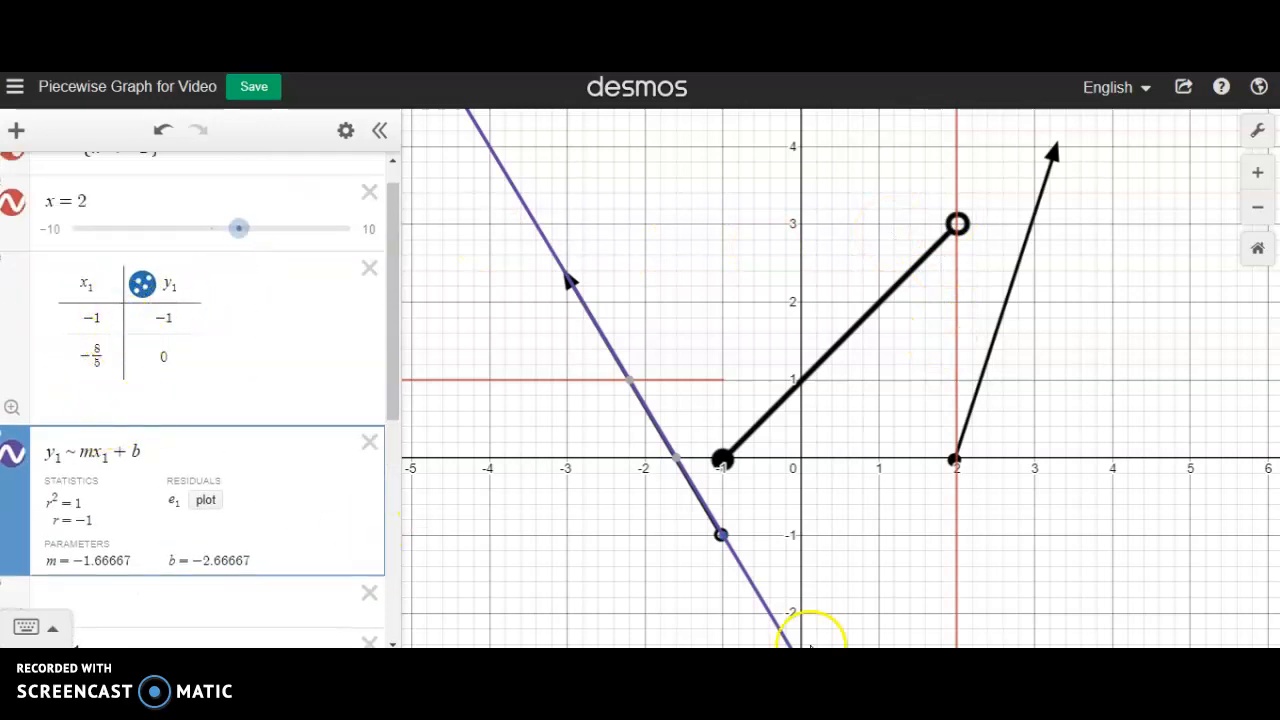
key("alt+Tab")
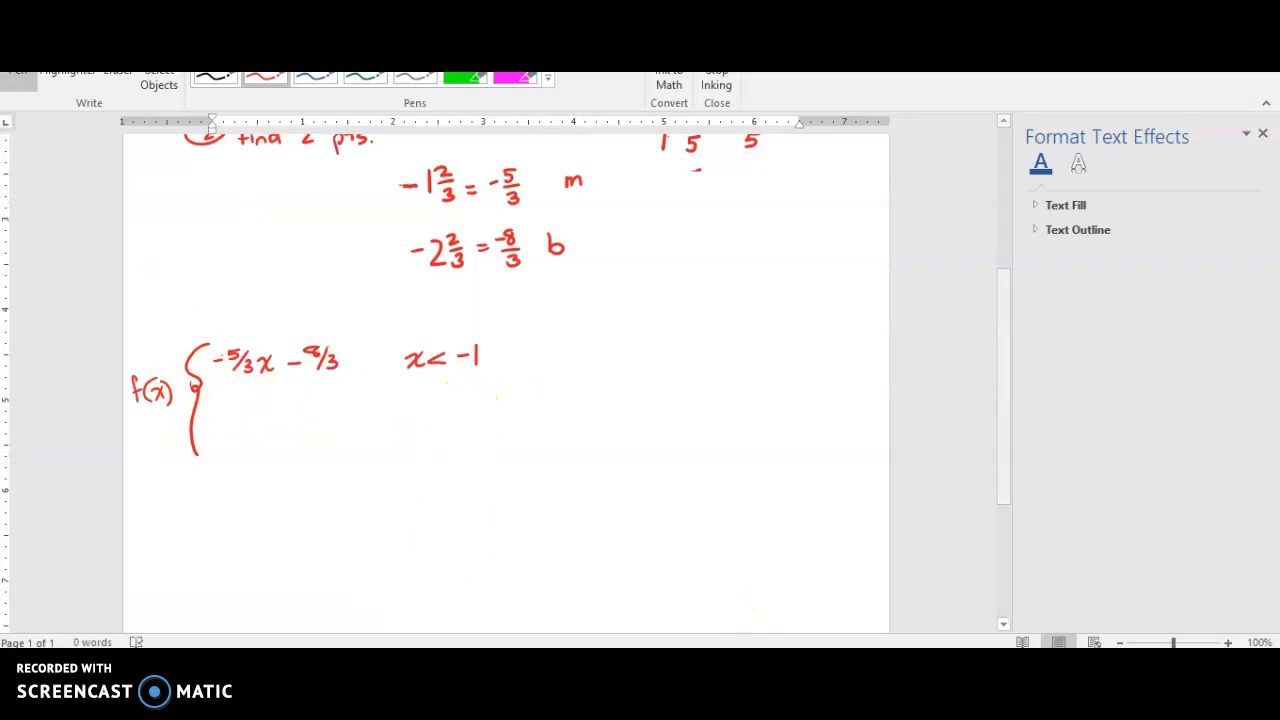
key("alt+Tab")
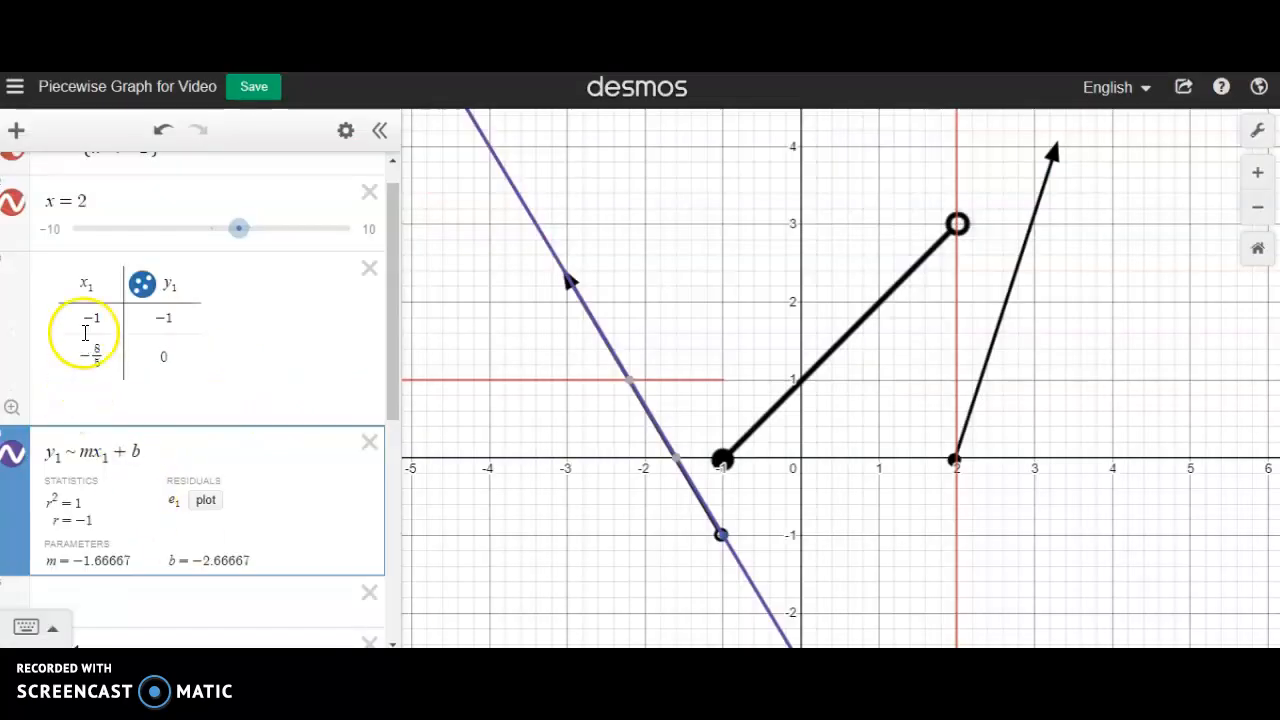
left_click(168, 318)
key("BackSpace")
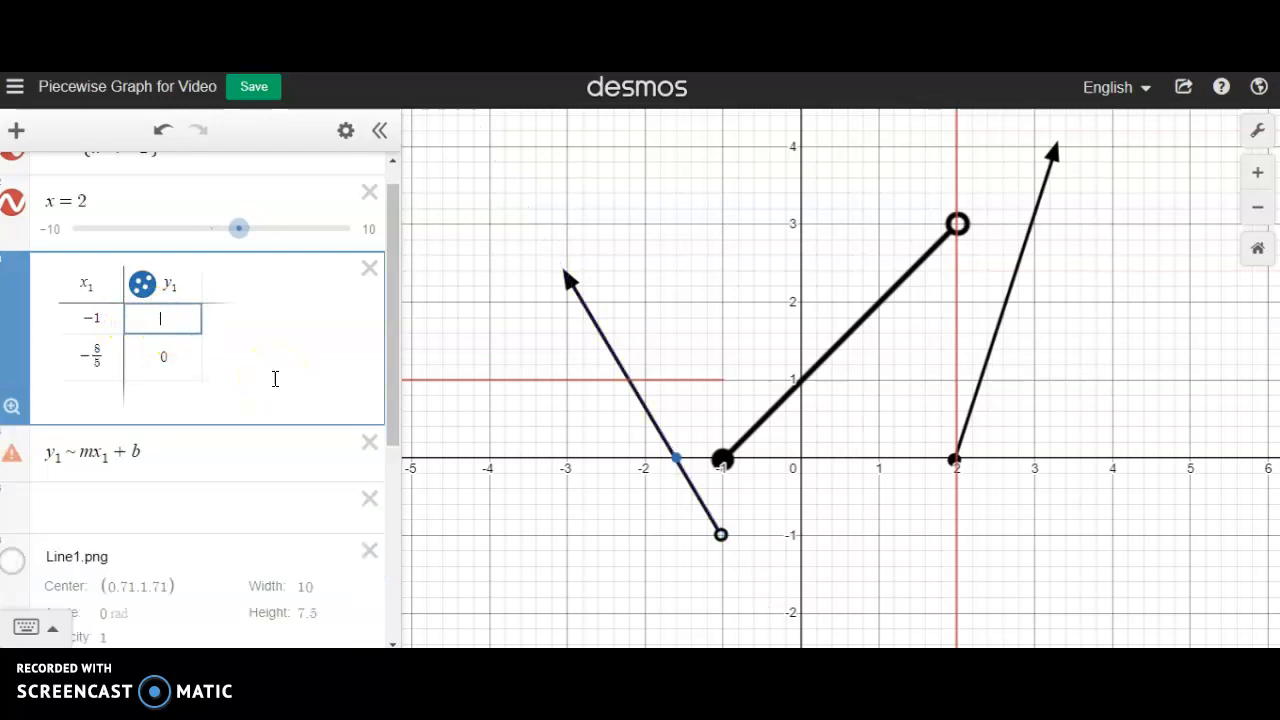
type("0")
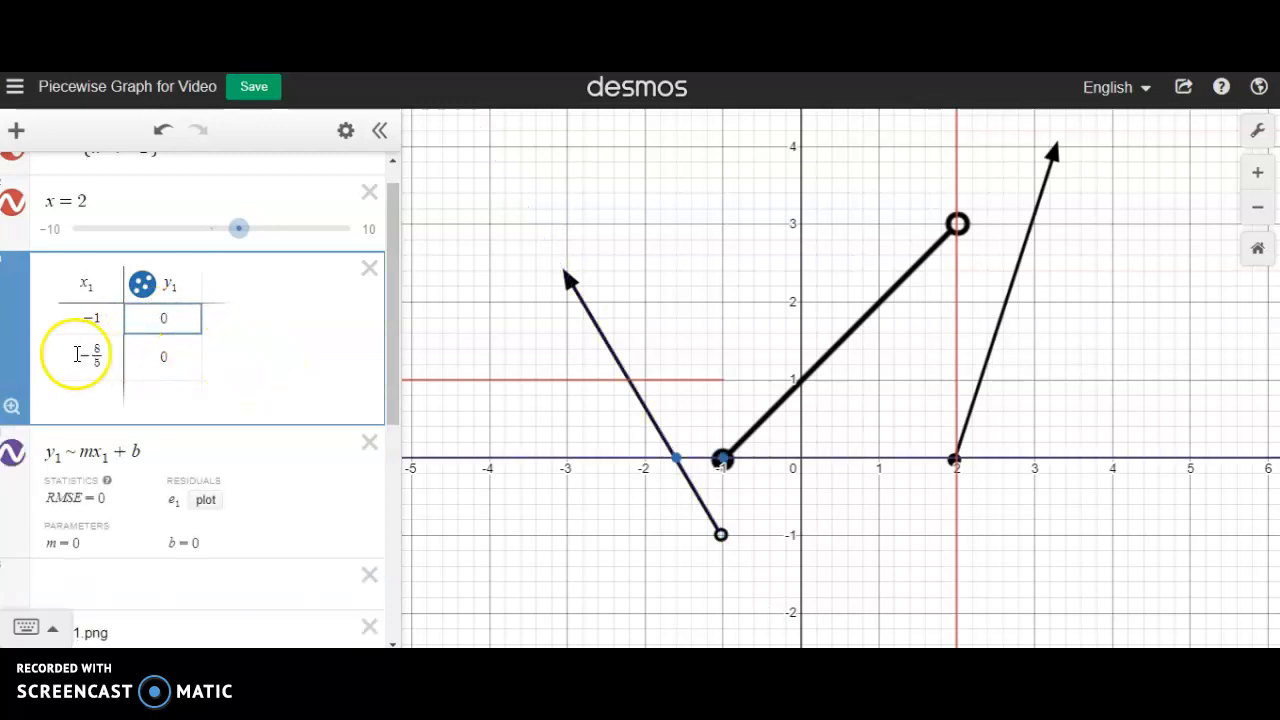
- Change the second point in the x1/y1 table from the first line's point to (2, 3)
left_click(95, 355)
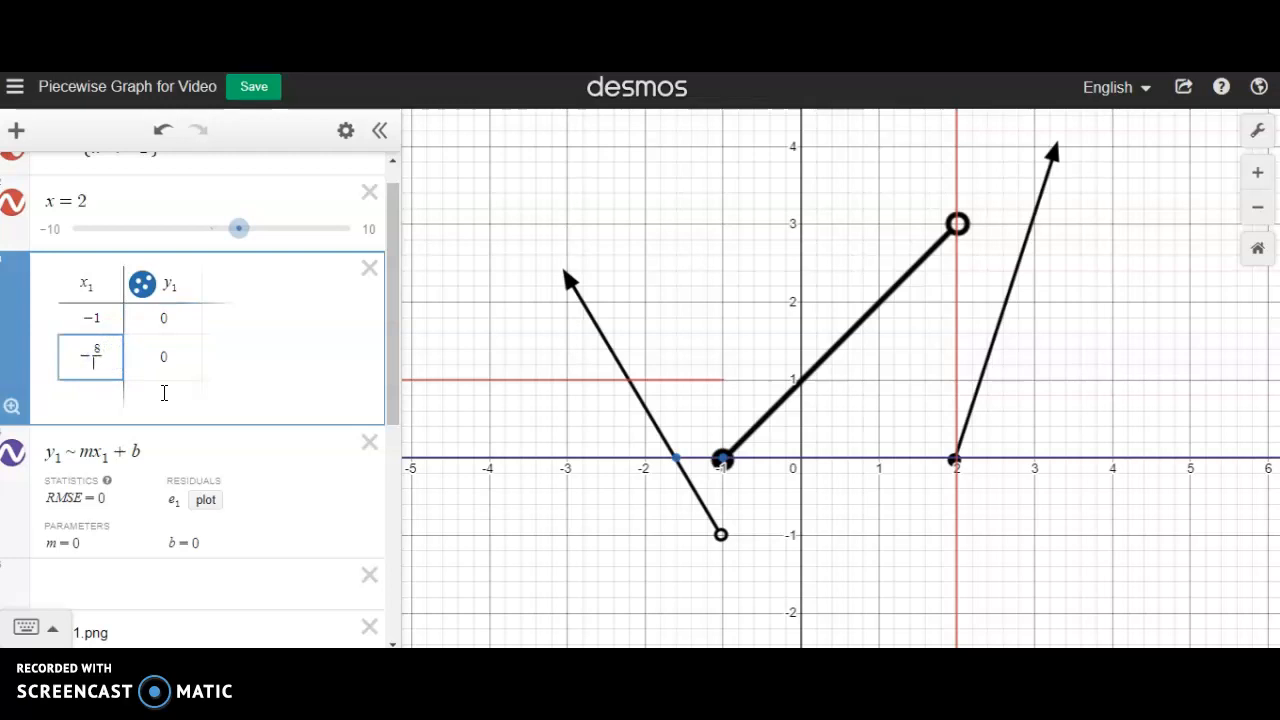
key("BackSpace")
key("BackSpace")
key("BackSpace")
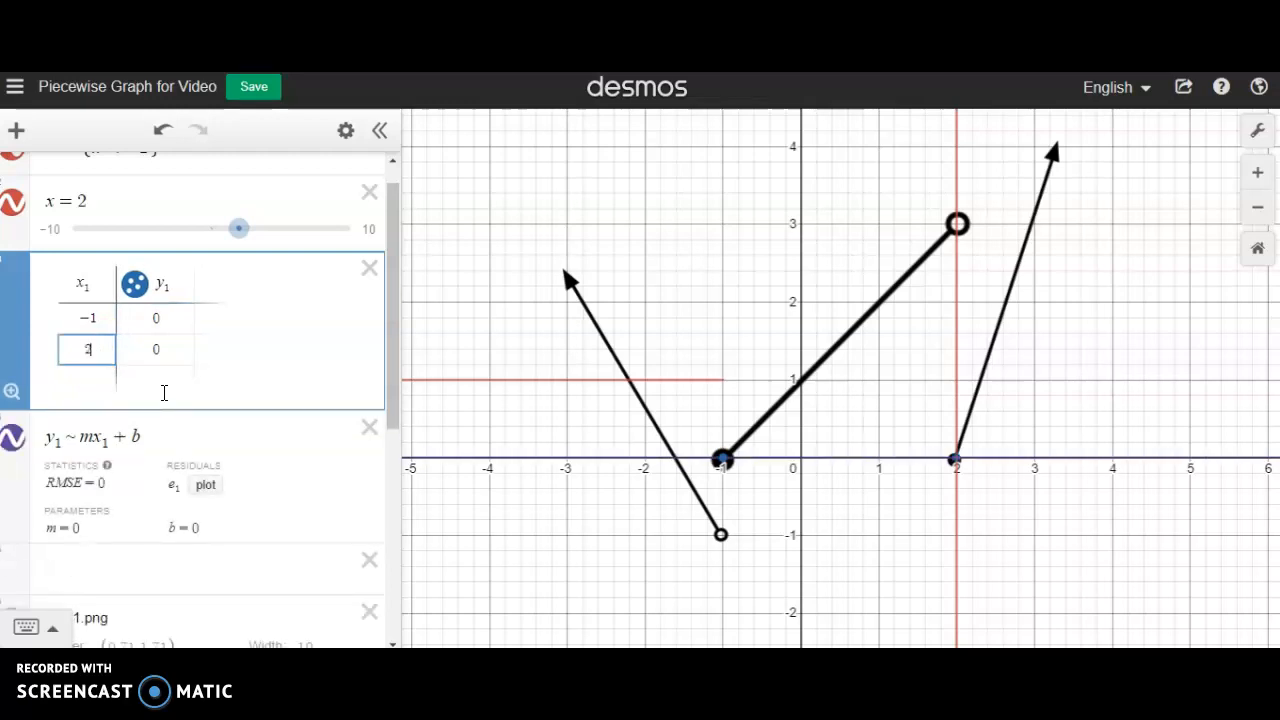
type("2")
left_click(165, 351)
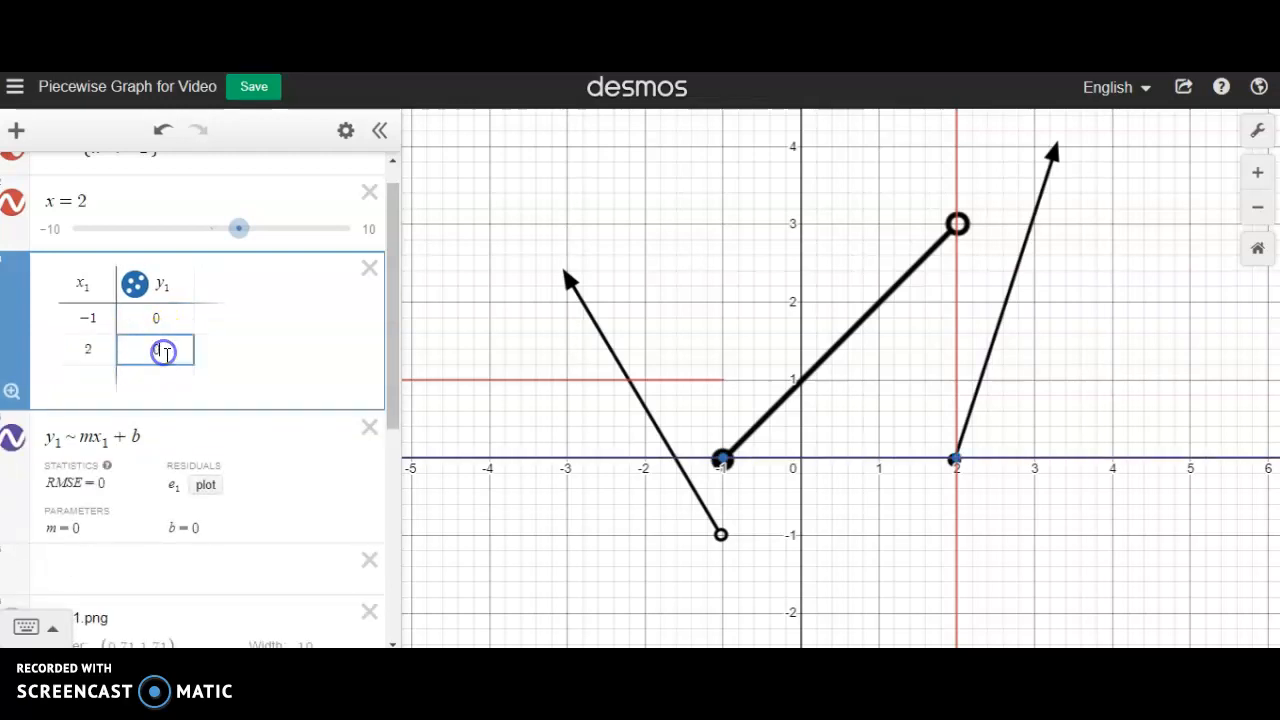
key("BackSpace")
type("3")
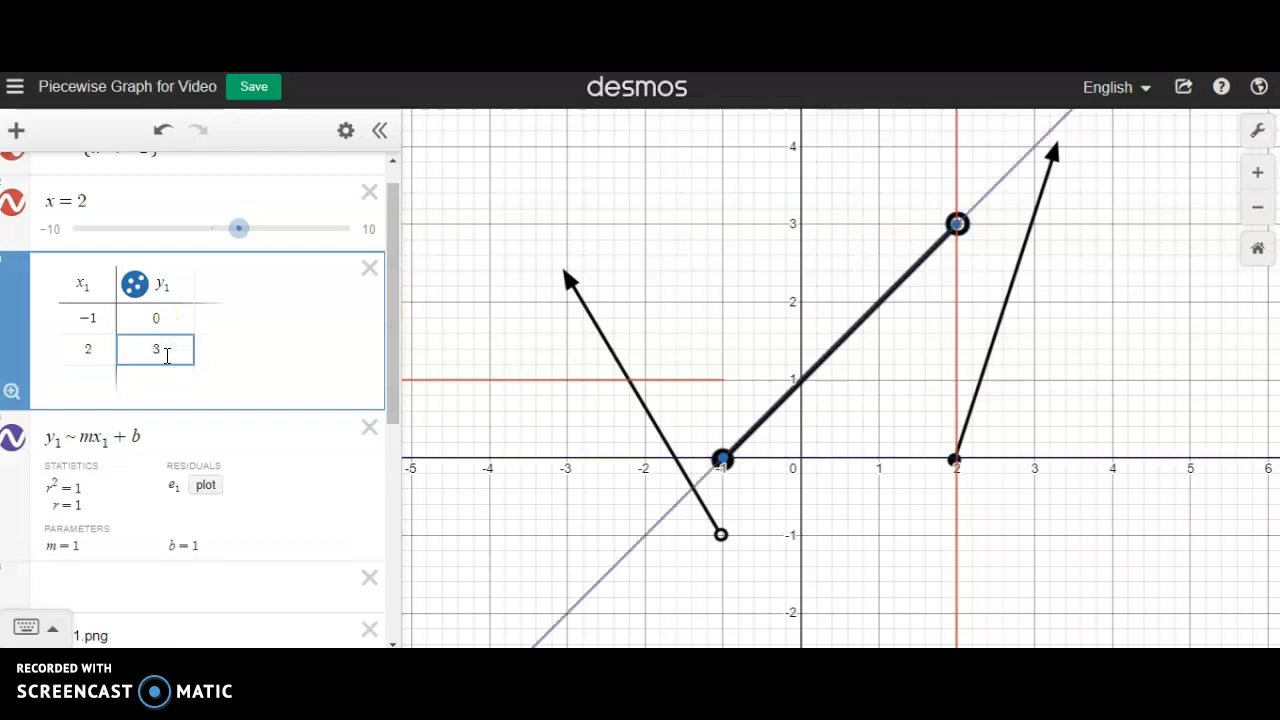
- Remove the braces from the first expression and rewrite its inequality as -1 < x < 2
scroll(257, 425, "up", 1)
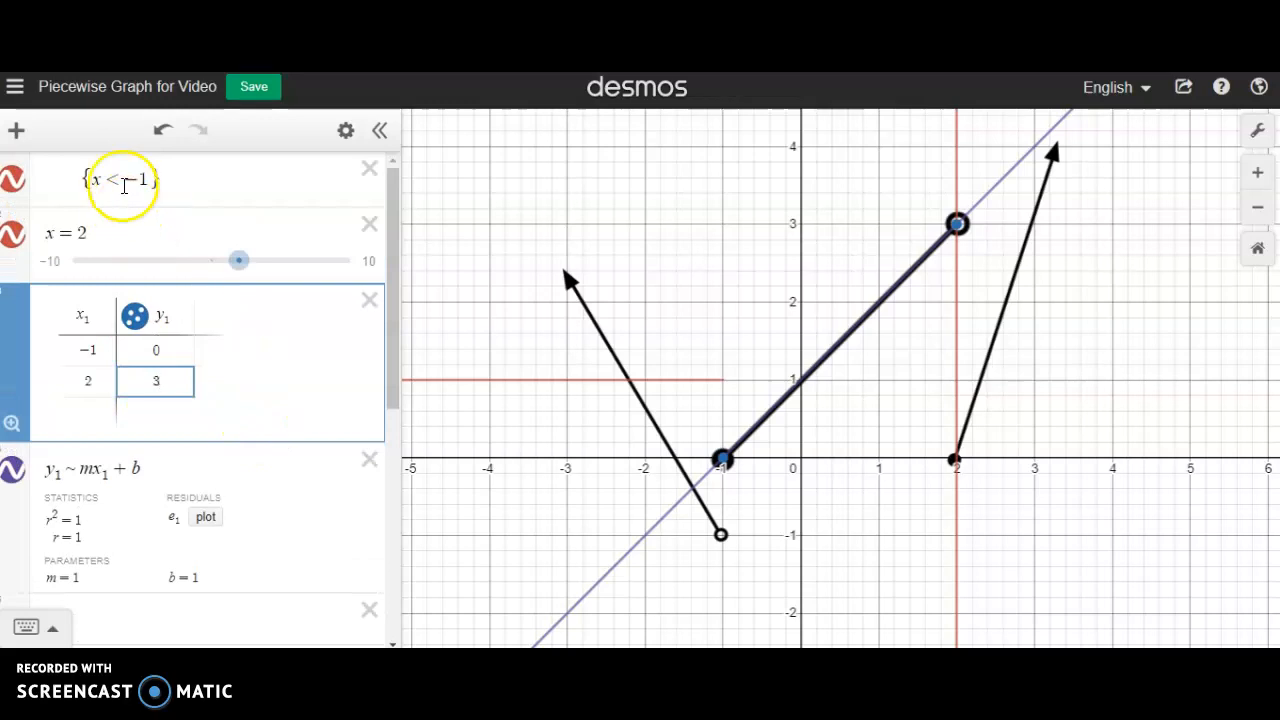
left_click(95, 178)
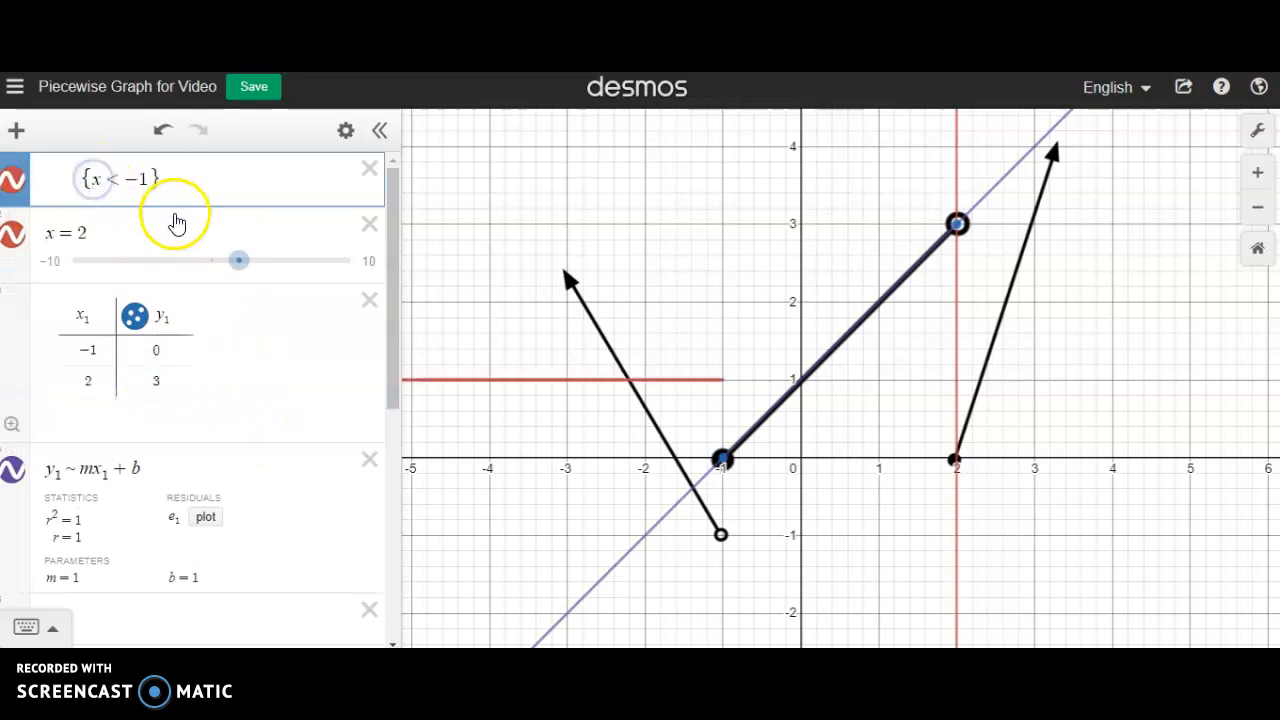
key("BackSpace")
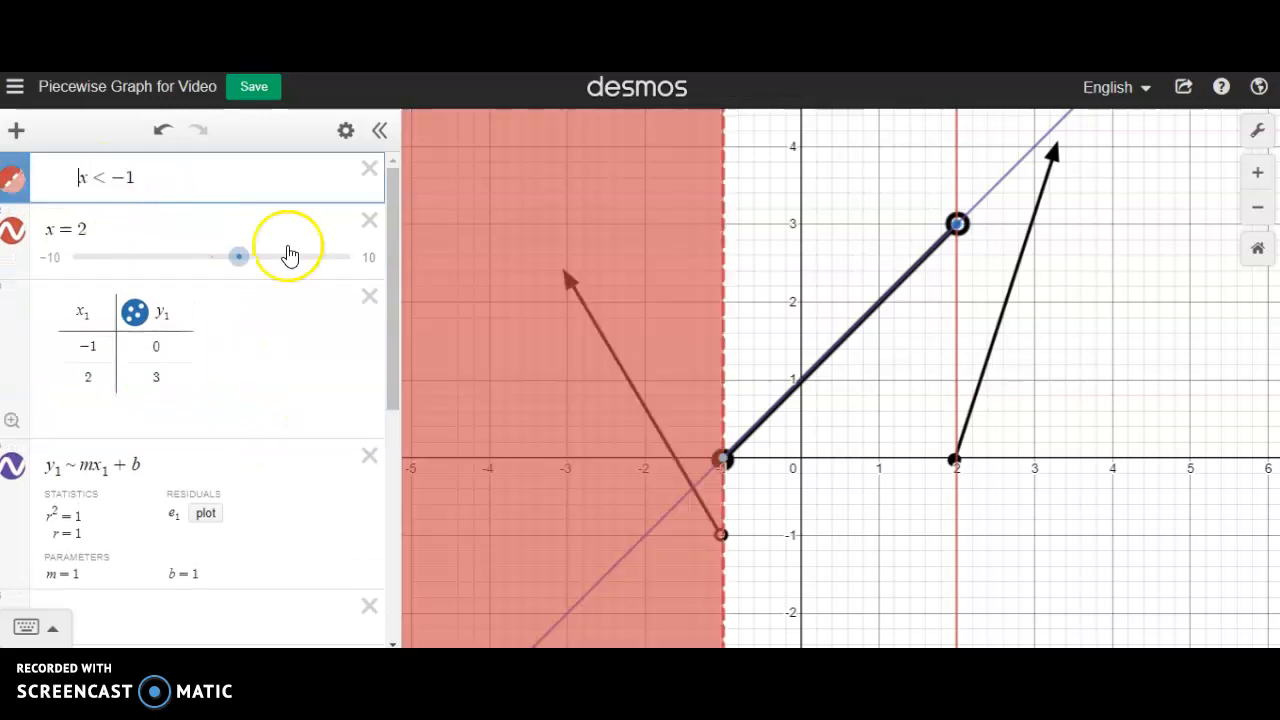
type("<")
left_click(485, 248)
type("-1")
key("End")
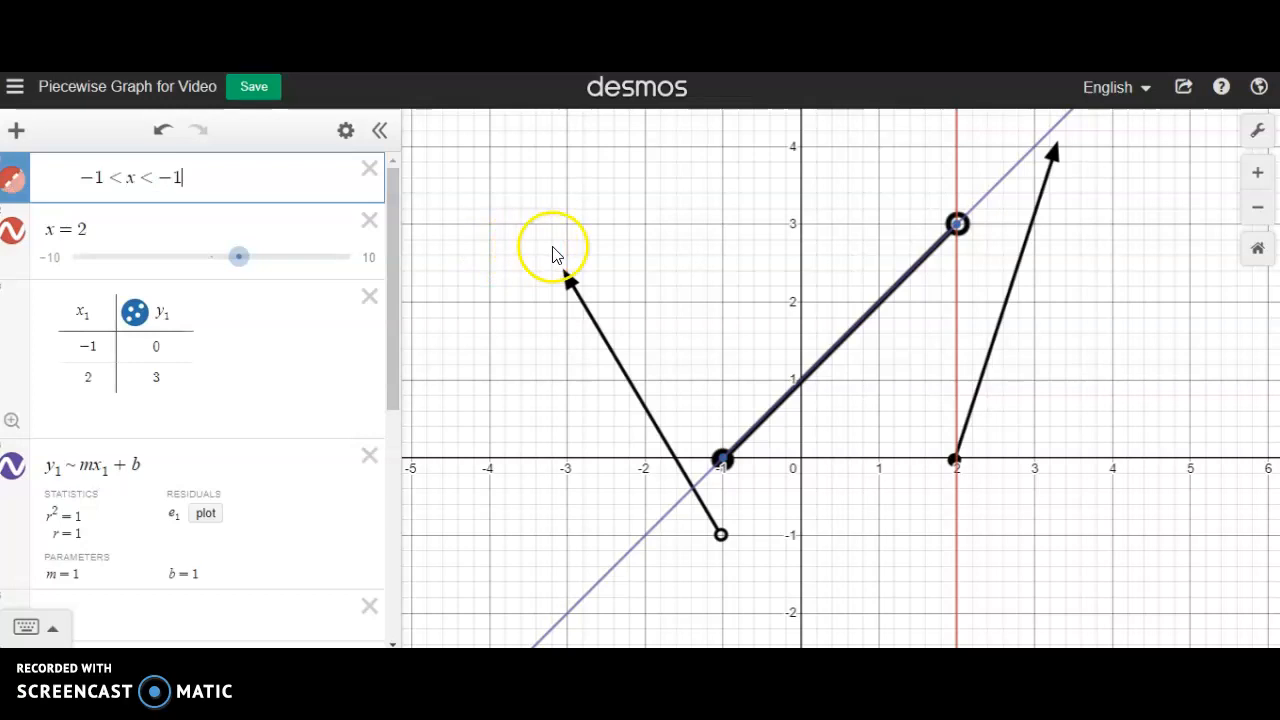
key("BackSpace")
key("BackSpace")
type("2")
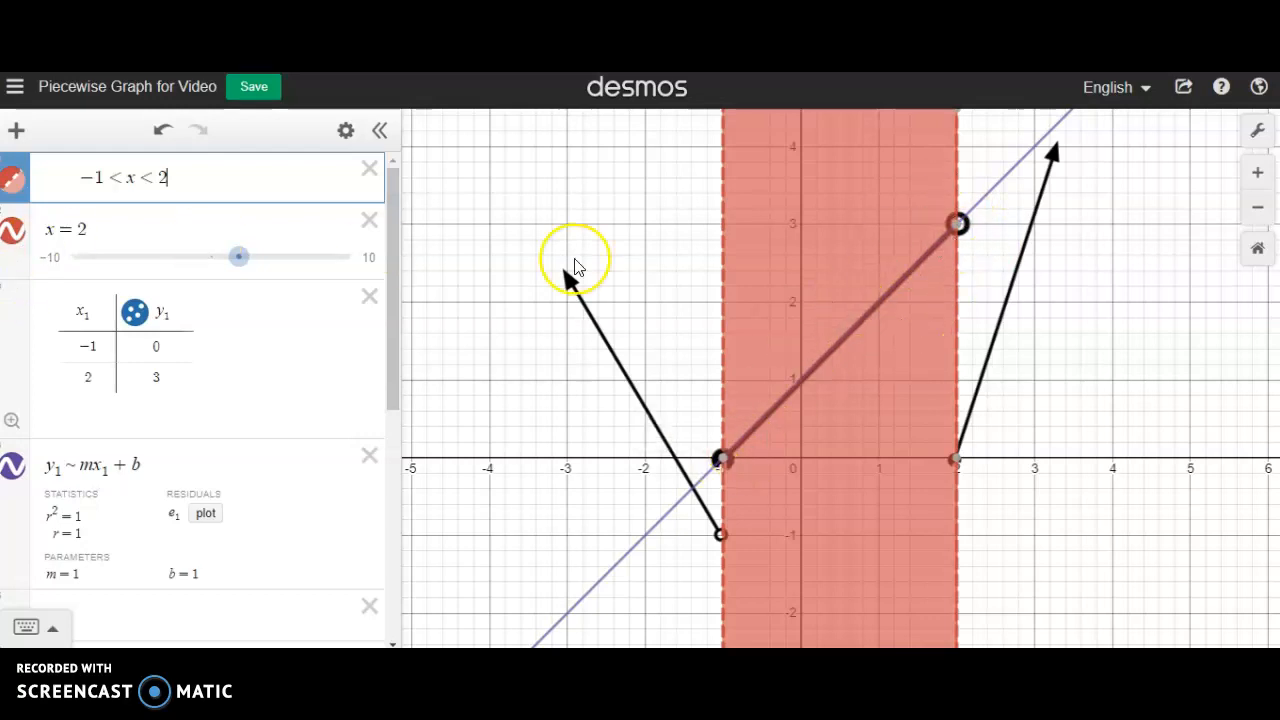
- Enclose the inequality -1 < x < 2 in braces to make it a domain restriction
key("Left")
key("Left")
key("Left")
key("Left")
key("Left")
key("Left")
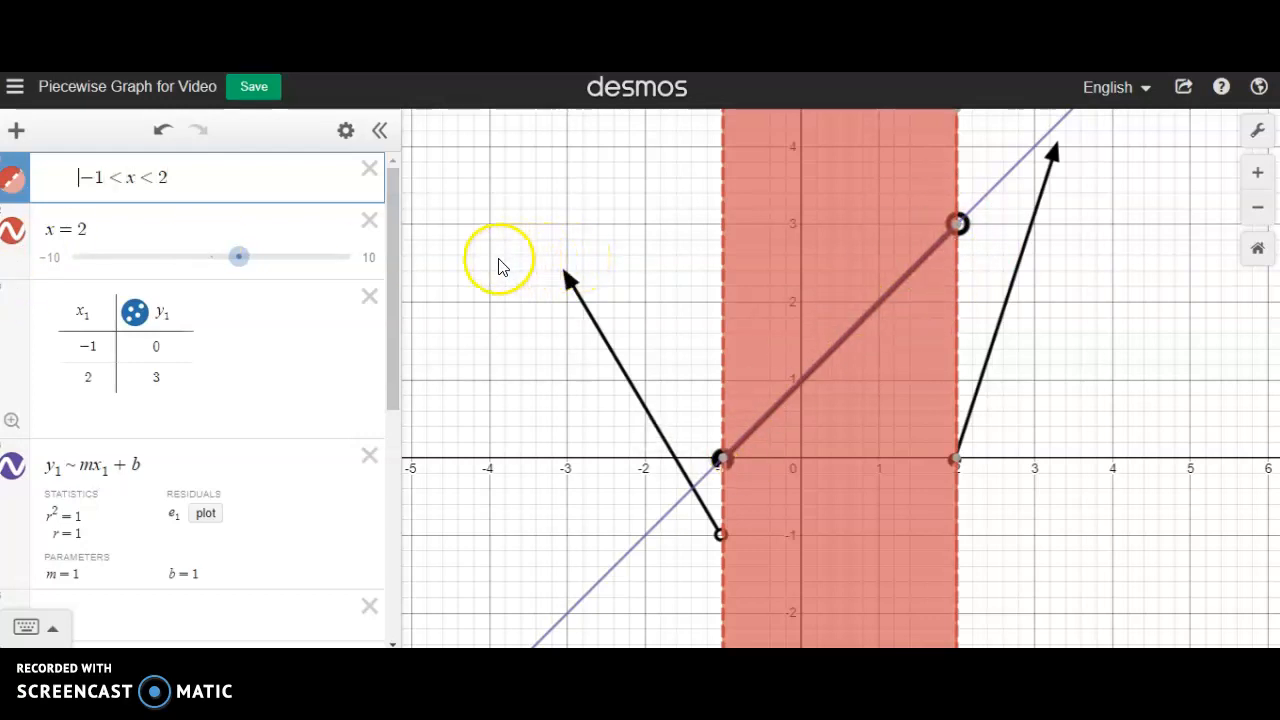
type("{")
key("Right")
key("Right")
key("Right")
key("Right")
key("Right")
key("Right")
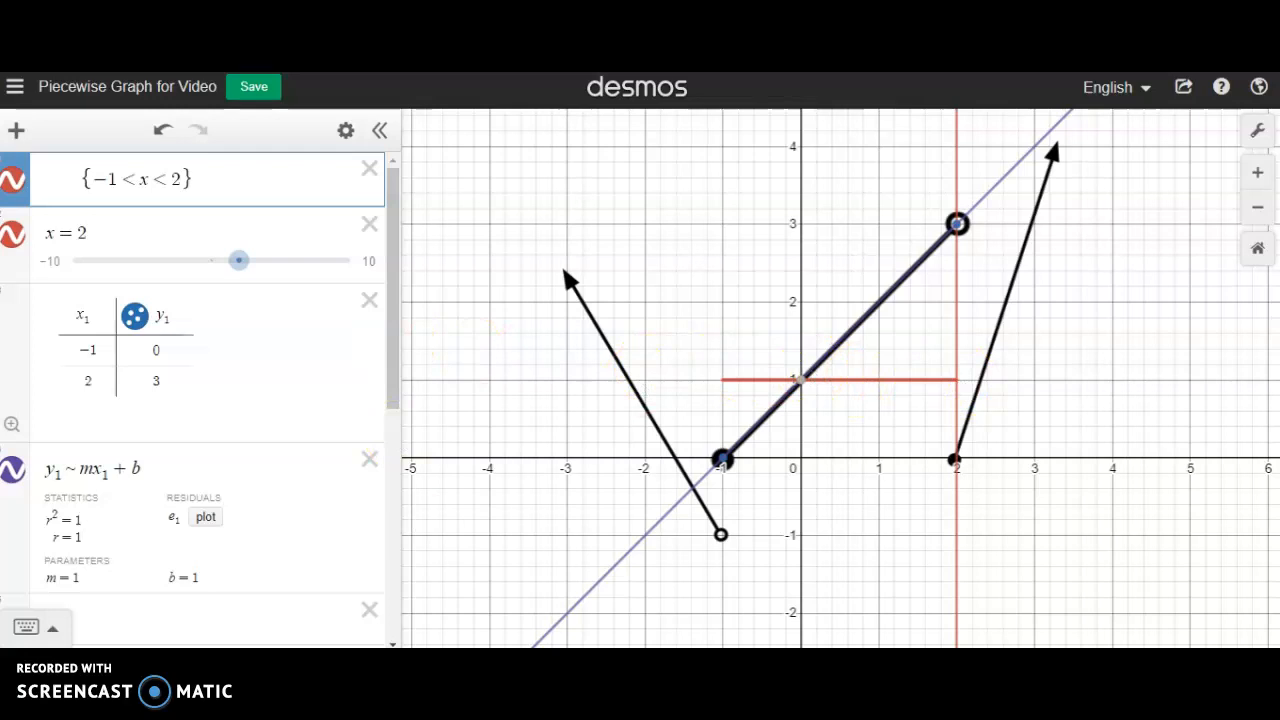
- Switch to Word and handwrite the second piece's condition -1 ≤ x < 2 beneath x < -1, checking the endpoints in Desmos
key("alt+Tab")
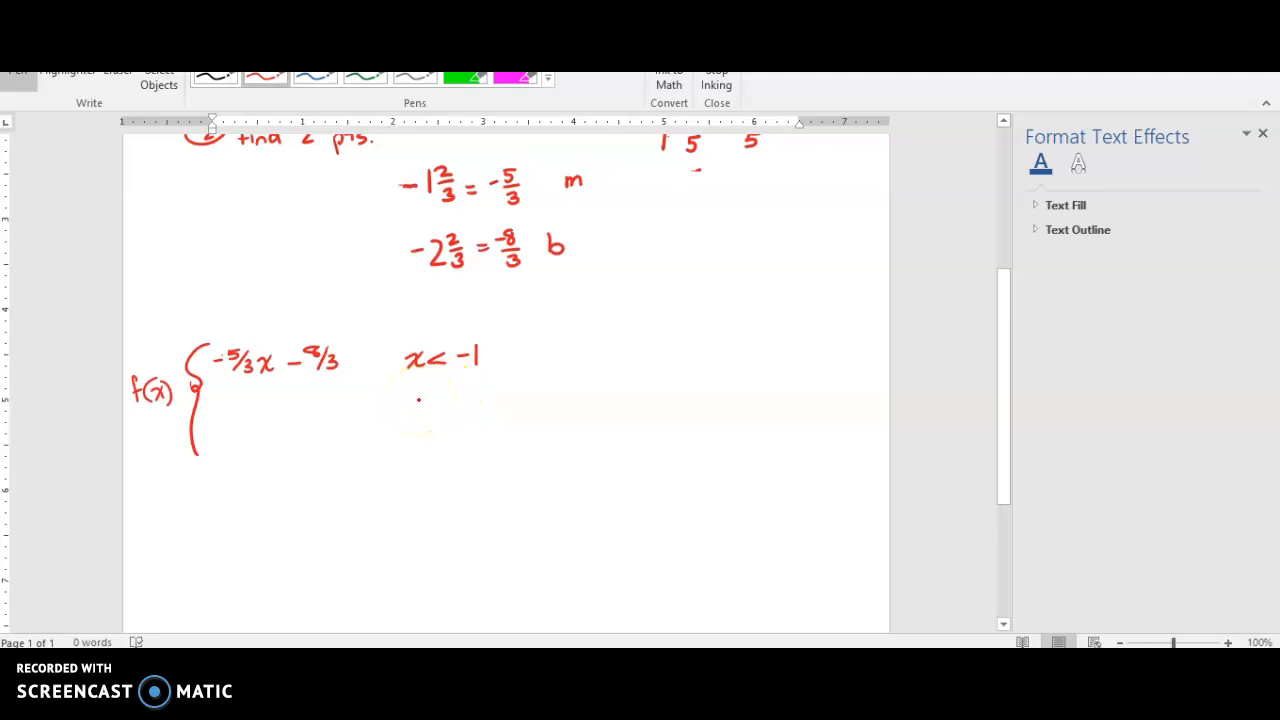
left_click_drag(398, 393, 412, 393)
mouse_move(418, 385)
left_mouse_down()
mouse_move(419, 400)
mouse_move(517, 391)
left_mouse_up()
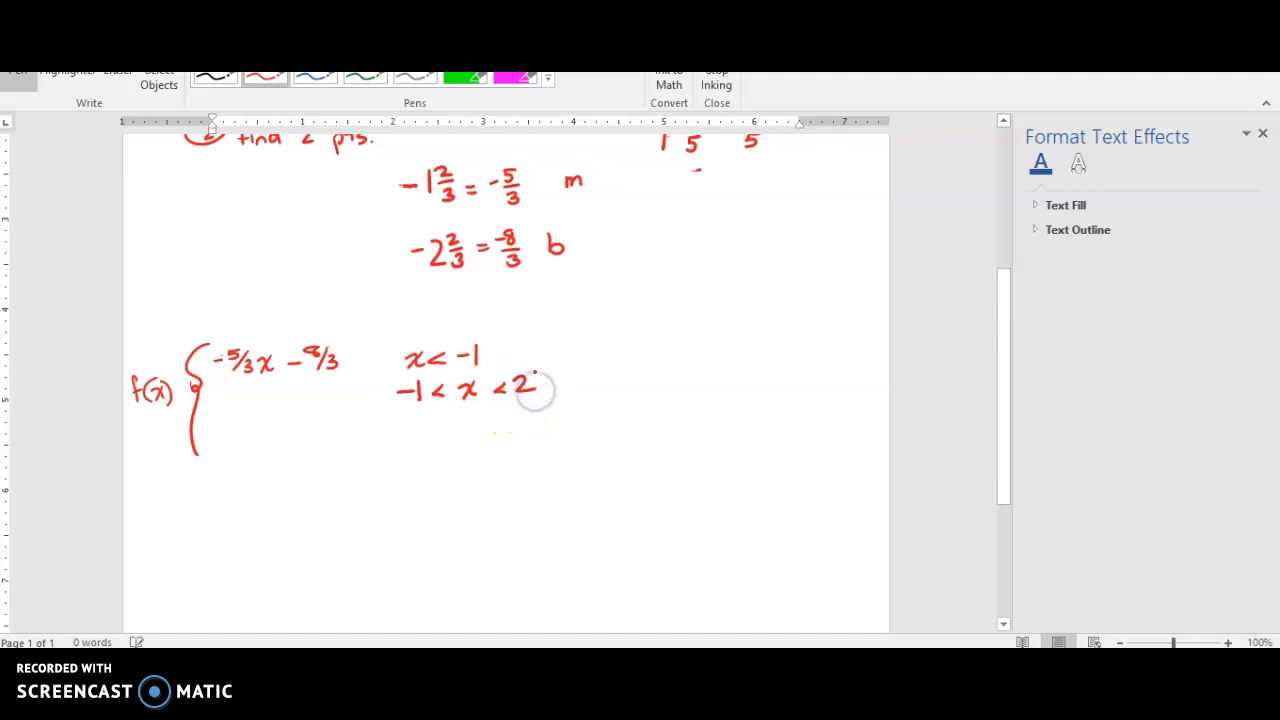
key("alt+Tab")
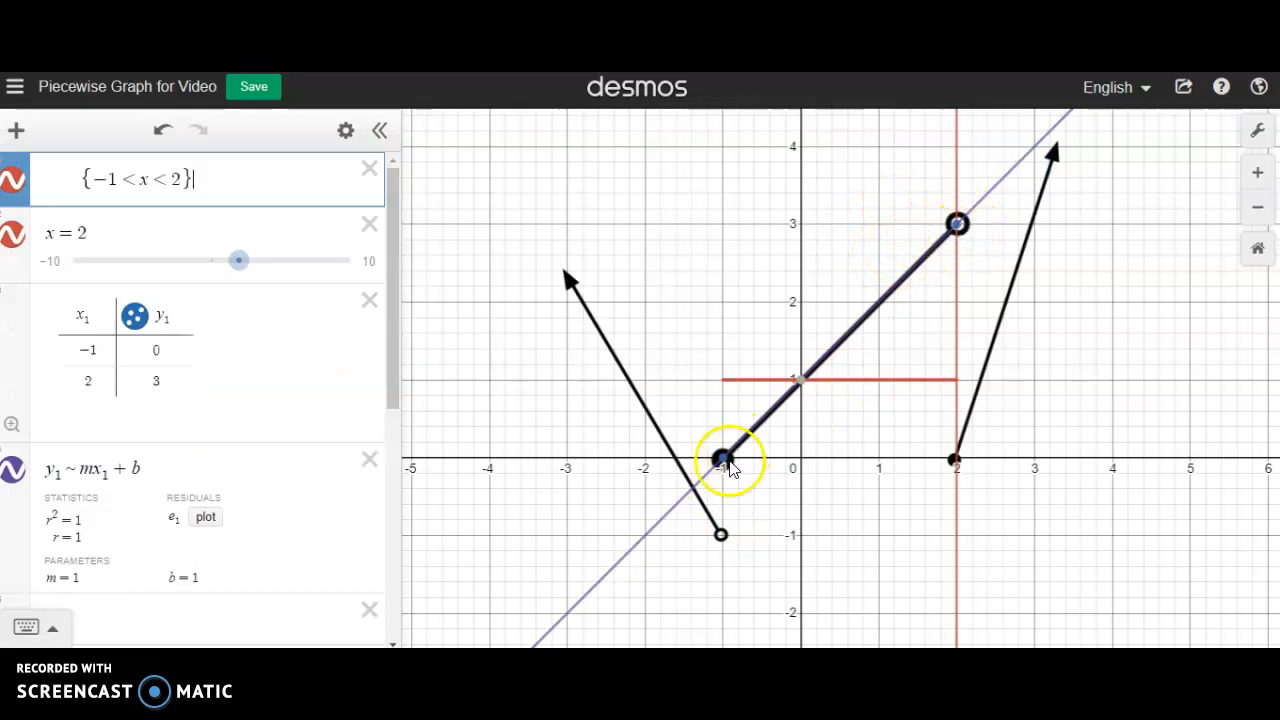
key("alt+Tab")
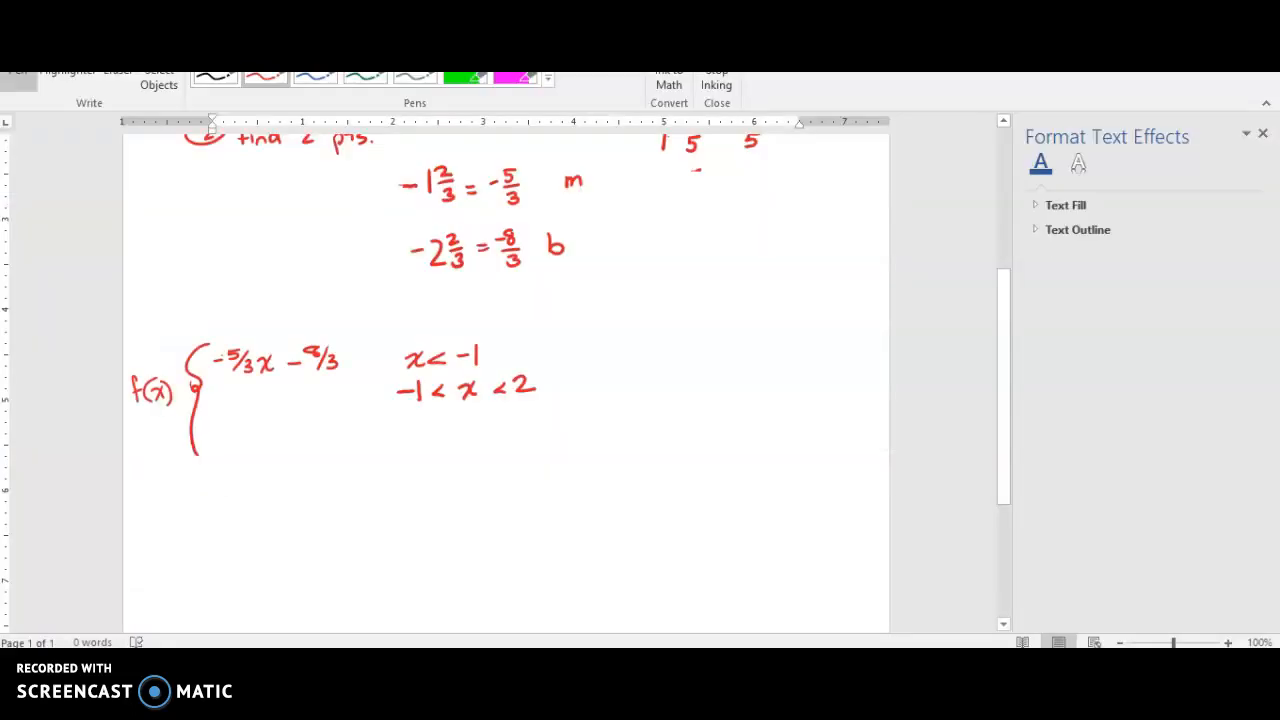
left_click_drag(432, 402, 450, 401)
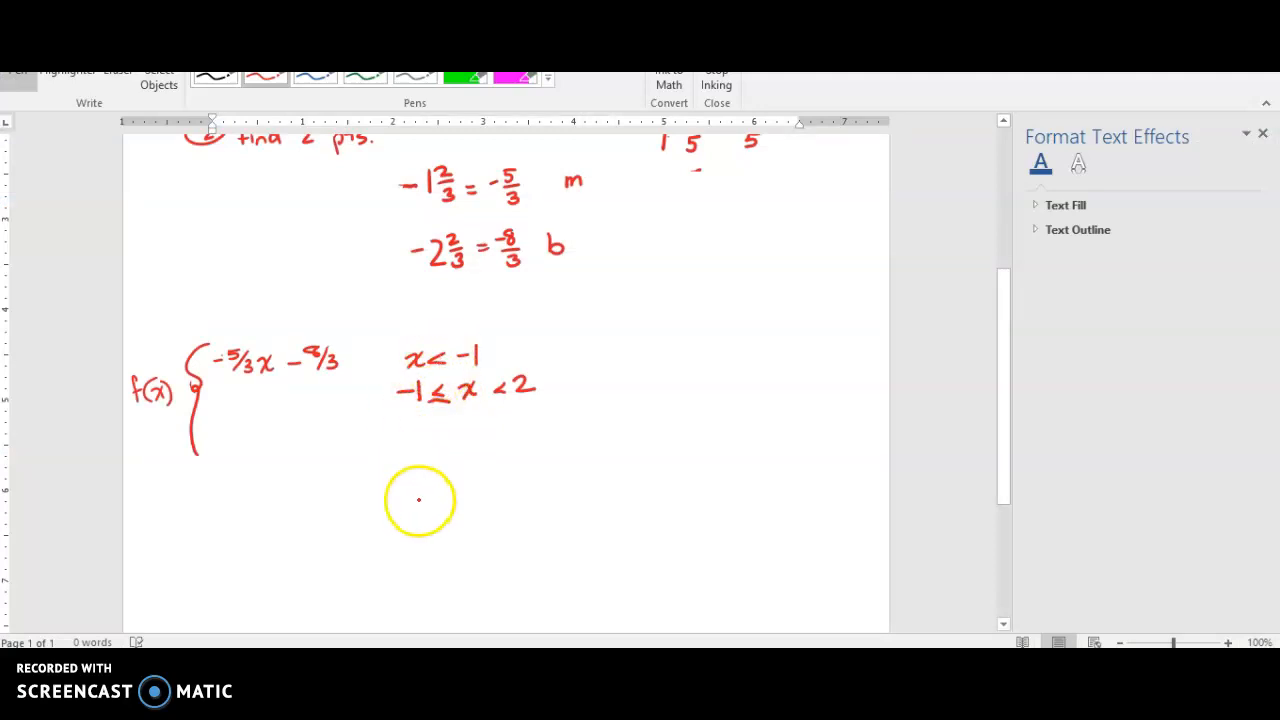
- Check the regression's m and b in Desmos, and handwrite x + 1 in Word as the second piece beside the brace
key("alt+Tab")
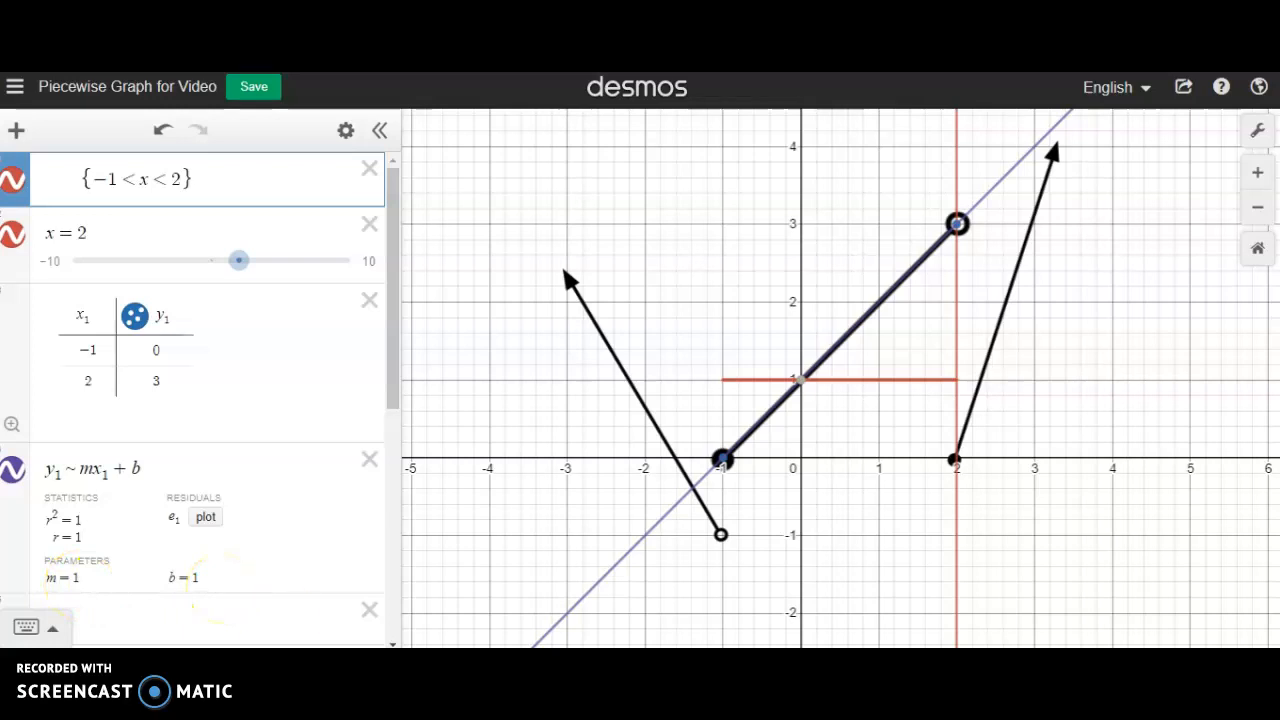
left_click(850, 660)
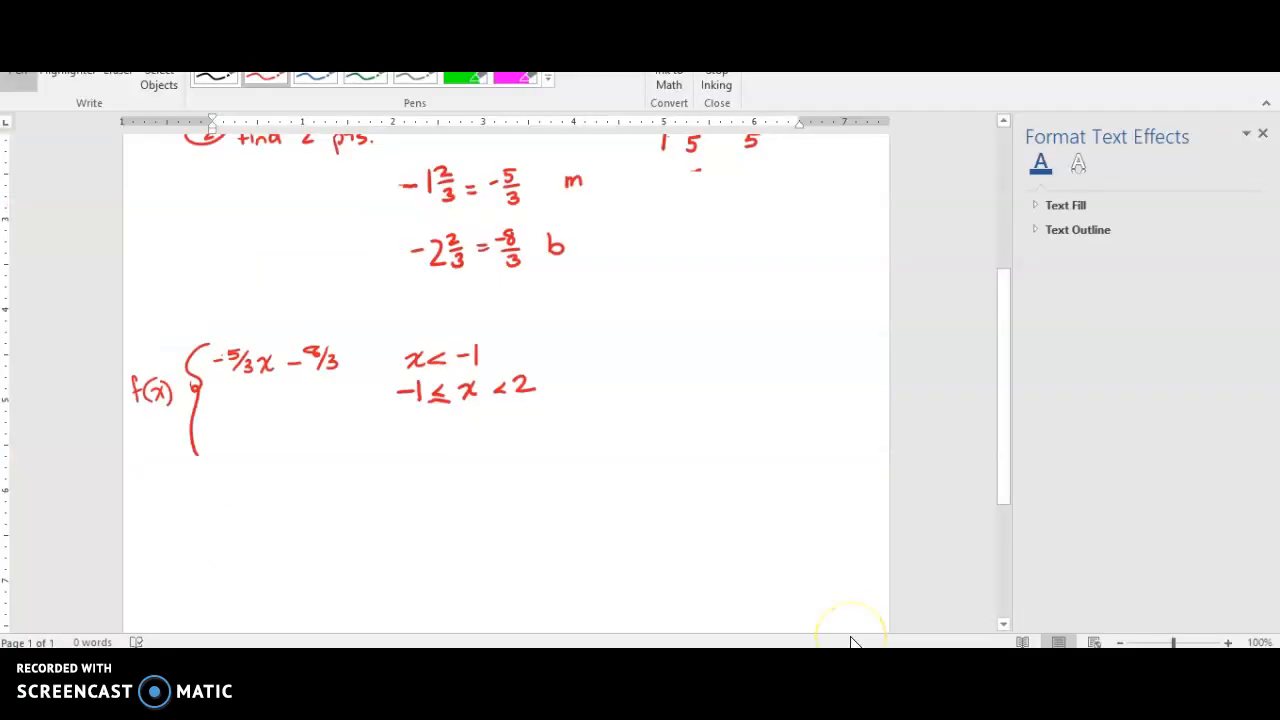
mouse_move(233, 400)
left_mouse_down()
mouse_move(259, 390)
mouse_move(271, 405)
left_mouse_up()
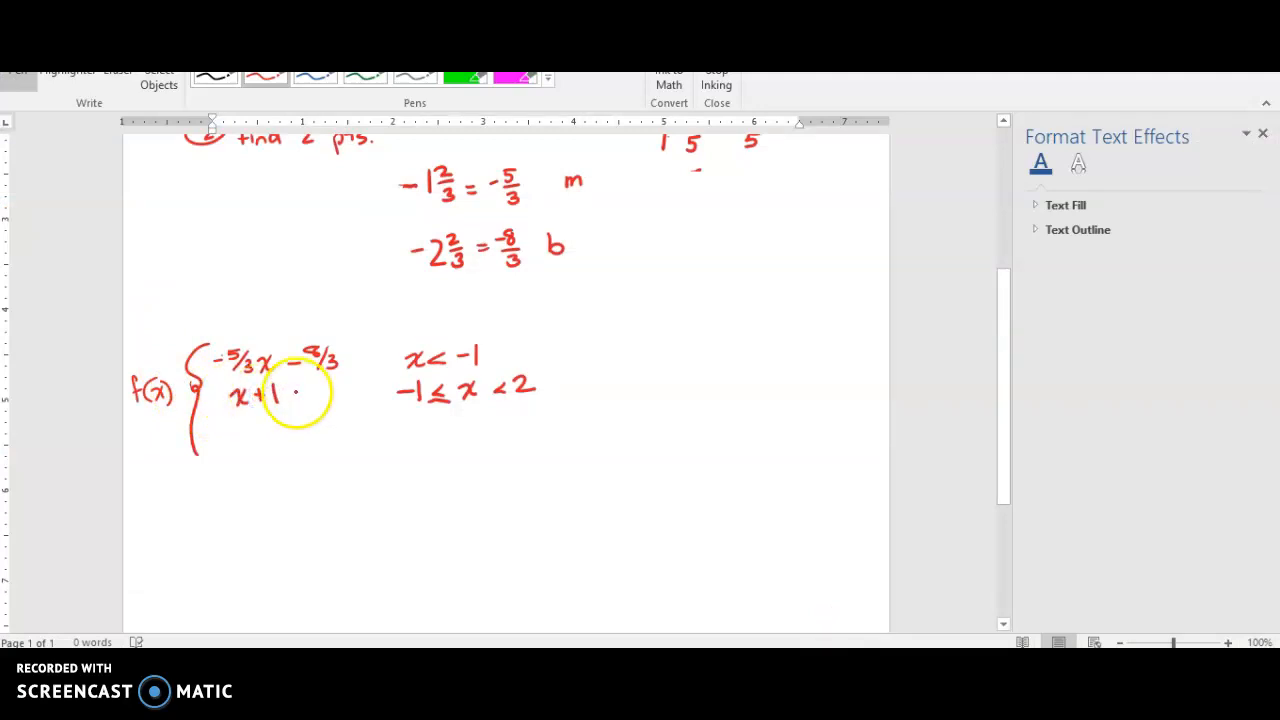
- Switch to Desmos and rewrite the first expression as the inequality x > 2 without braces
key("alt+Tab")
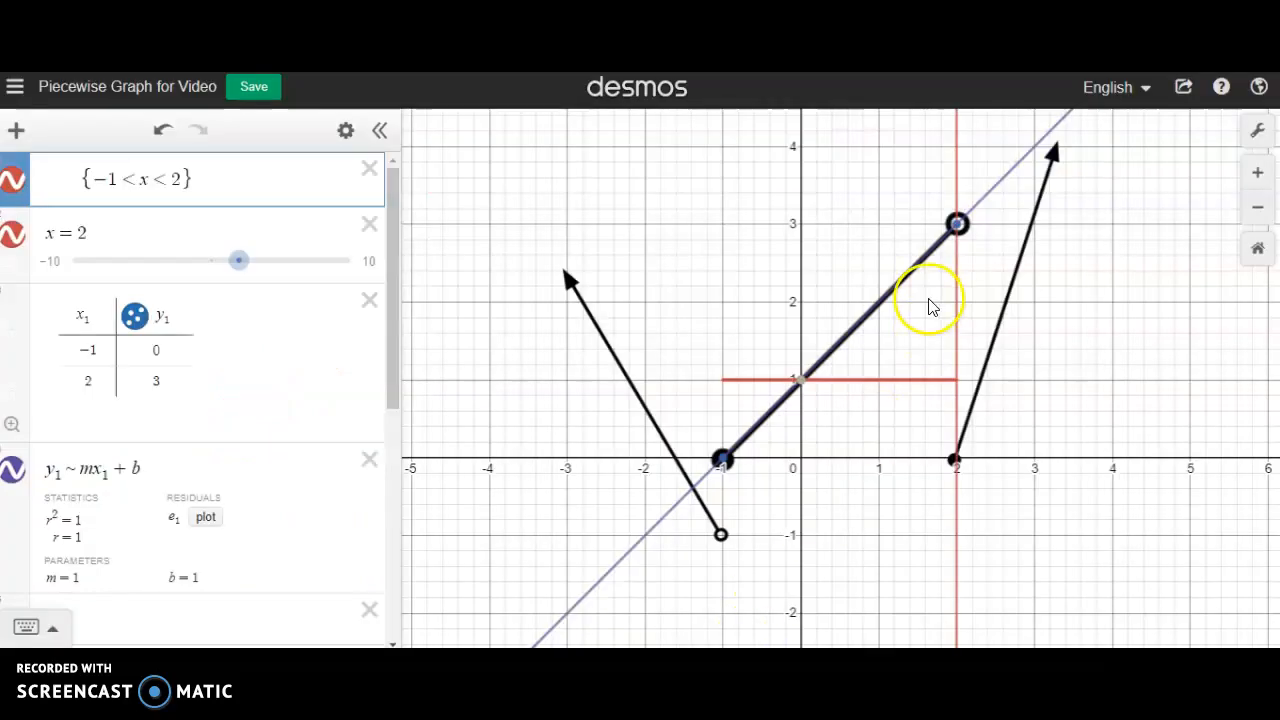
left_click(138, 180)
key("BackSpace")
key("BackSpace")
key("BackSpace")
key("BackSpace")
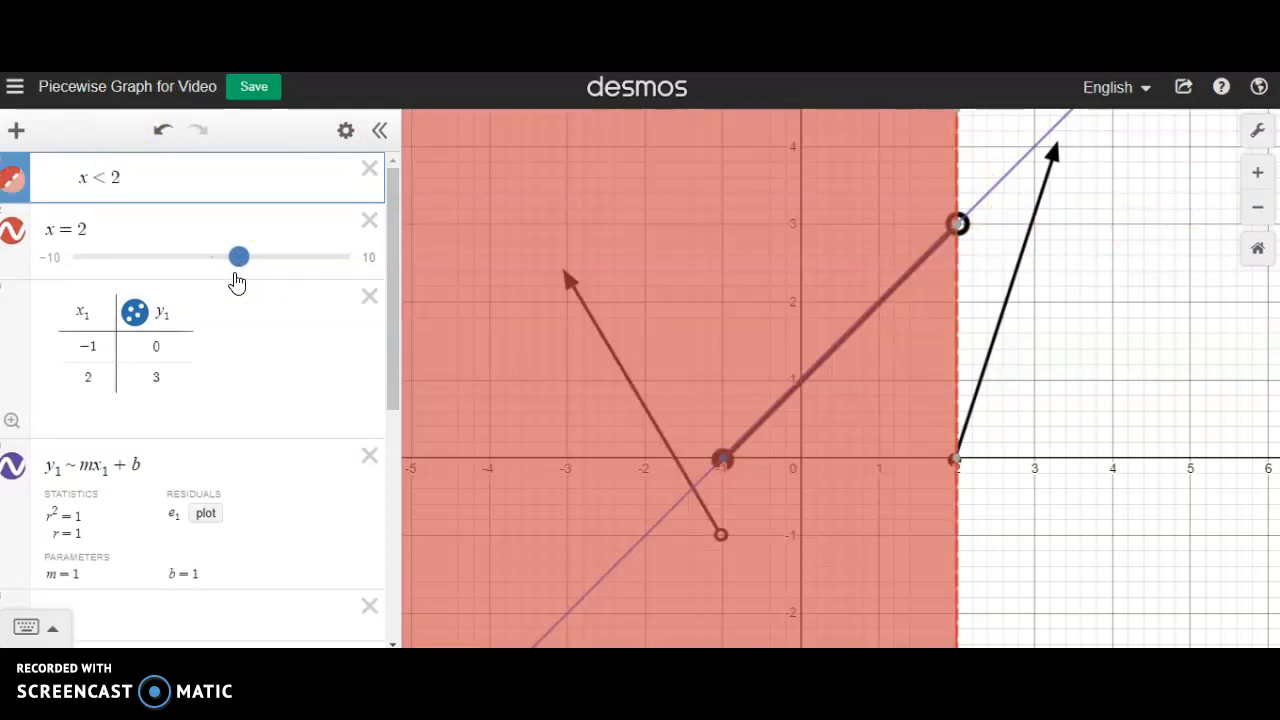
key("BackSpace")
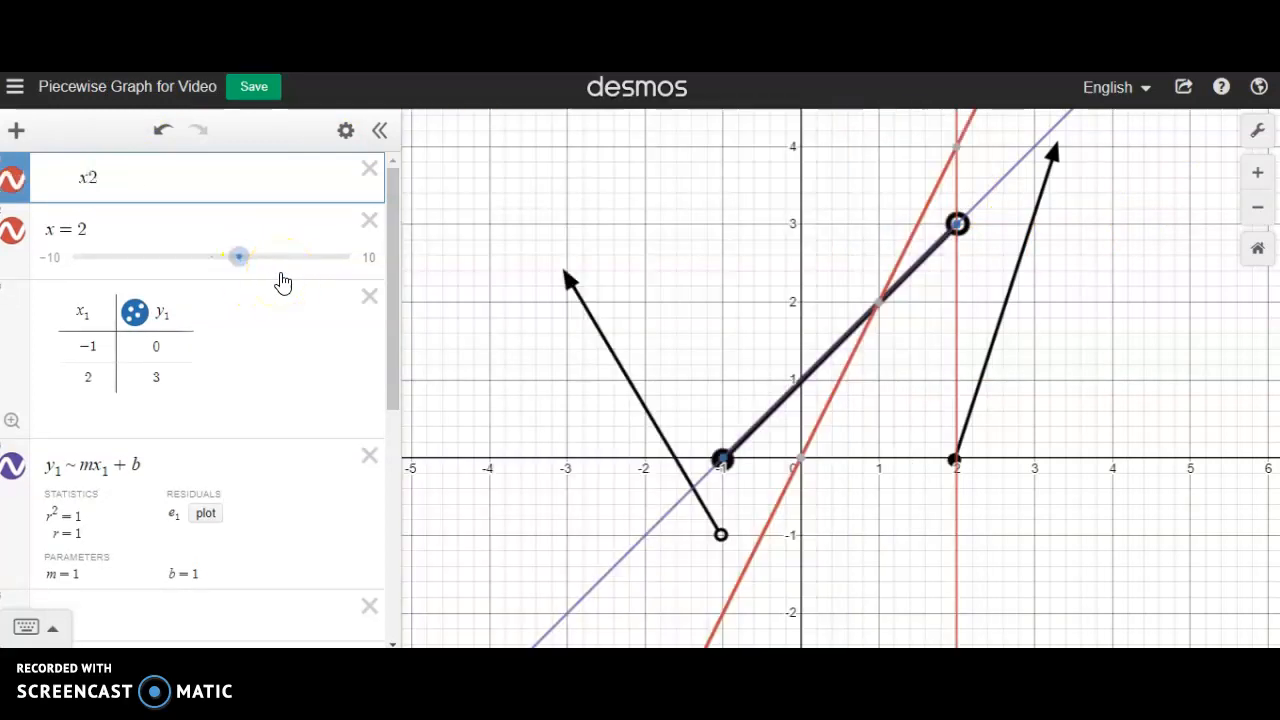
type(">")
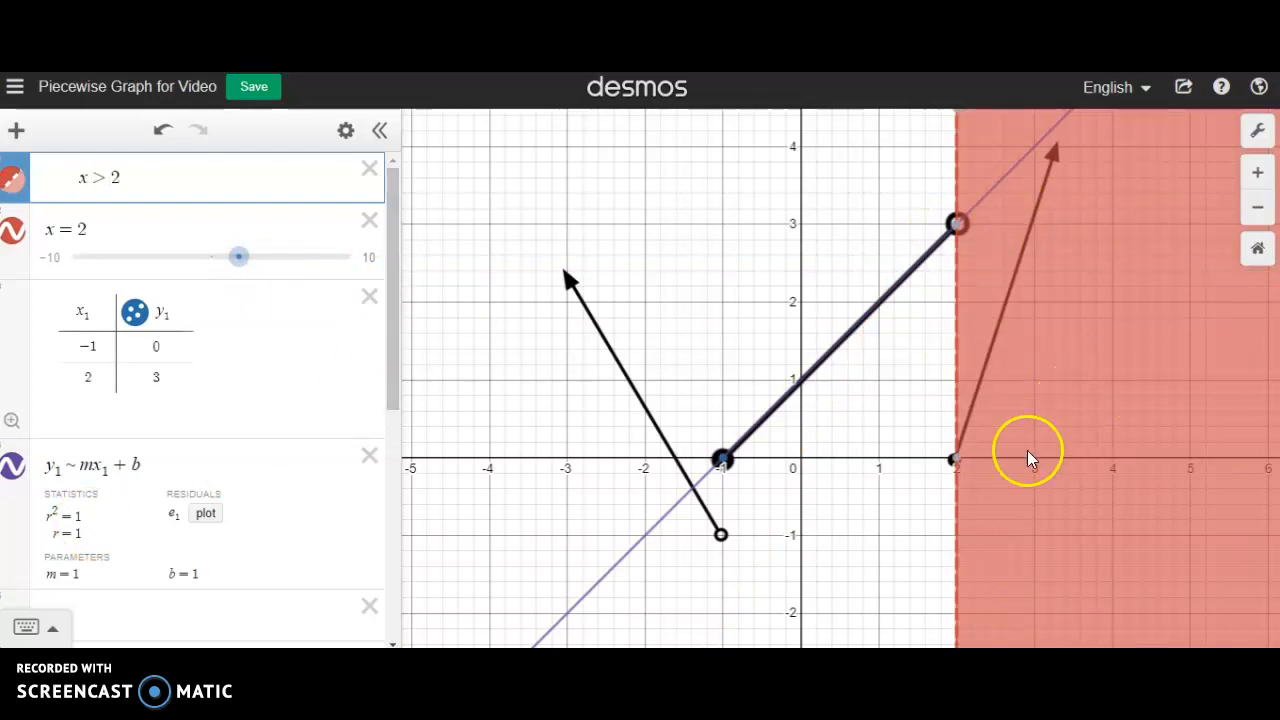
- Check the third line's starting point on the graph, and handwrite its domain condition in Word beneath the second condition
mouse_move(957, 475)
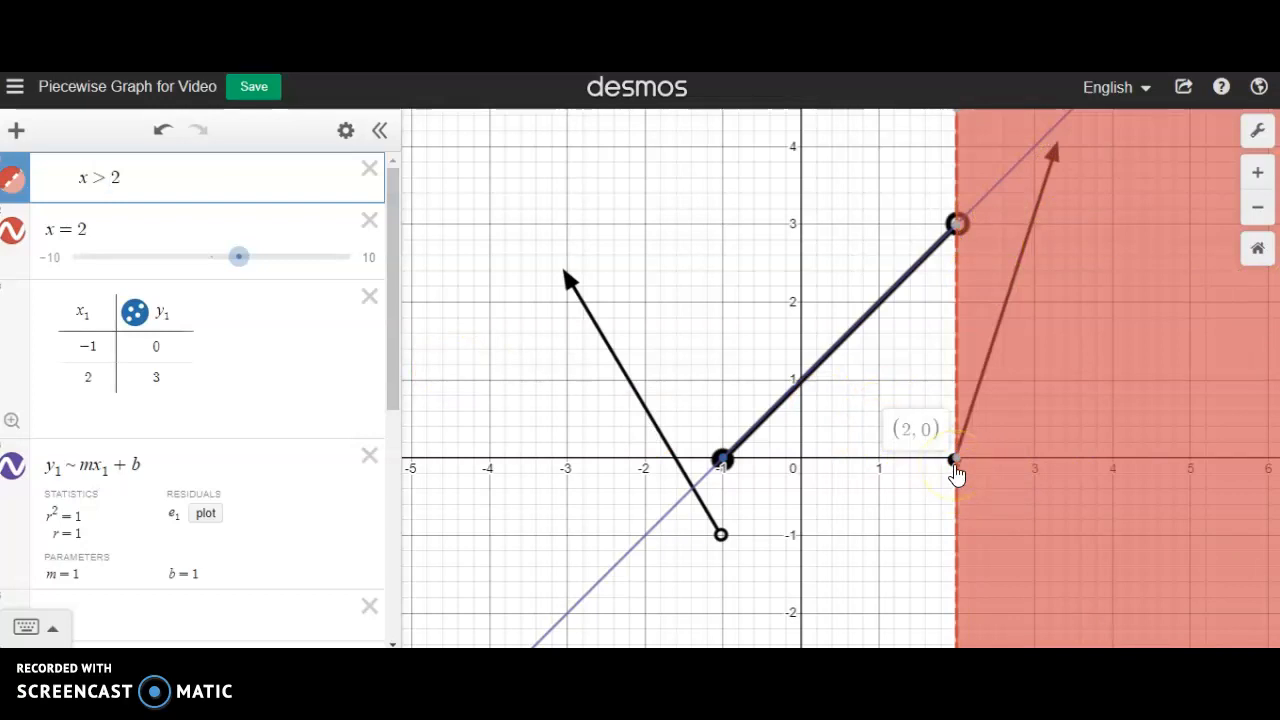
key("alt+Tab")
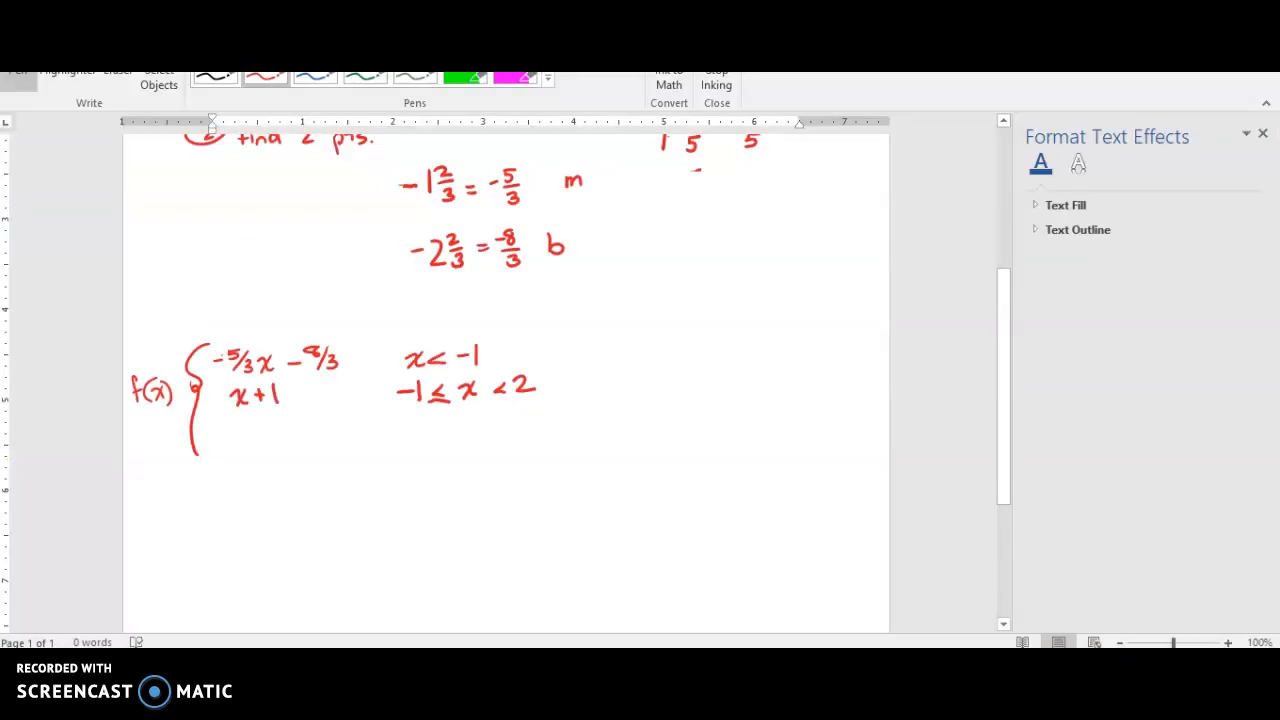
left_click_drag(422, 428, 482, 437)
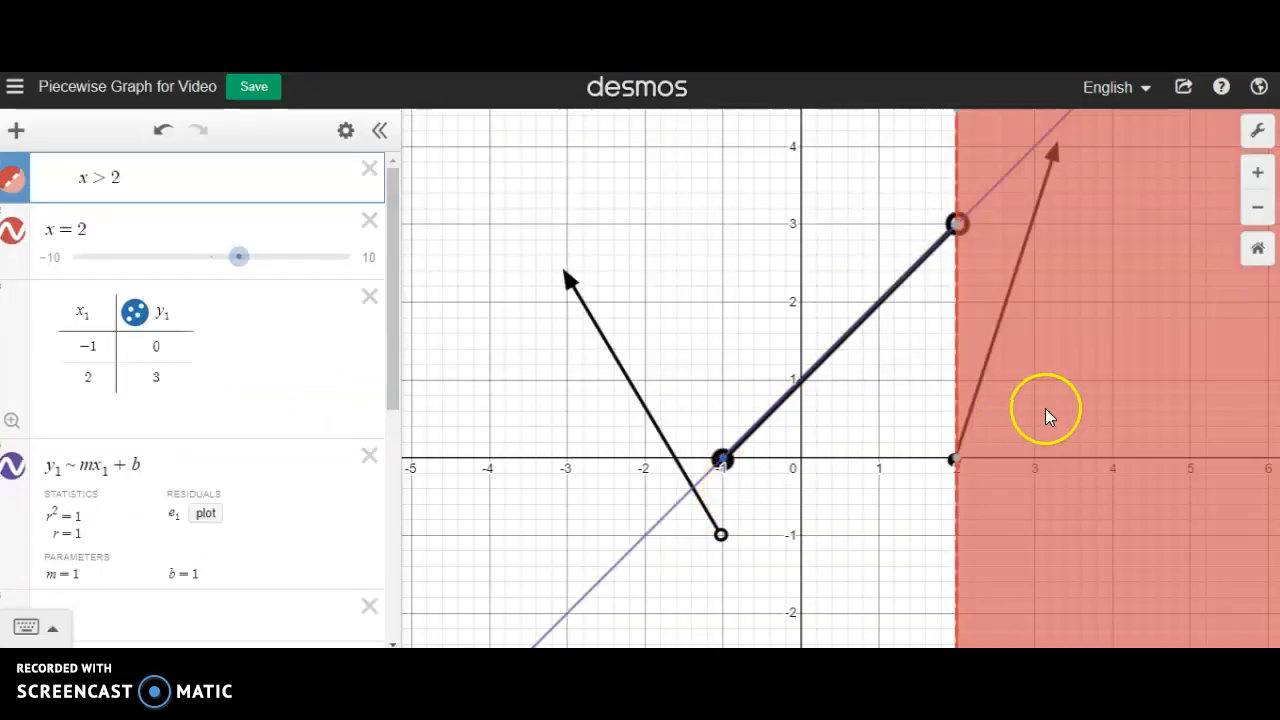
- In Desmos, enclose x > 2 in braces and hide the vertical line x = 2
left_click(80, 177)
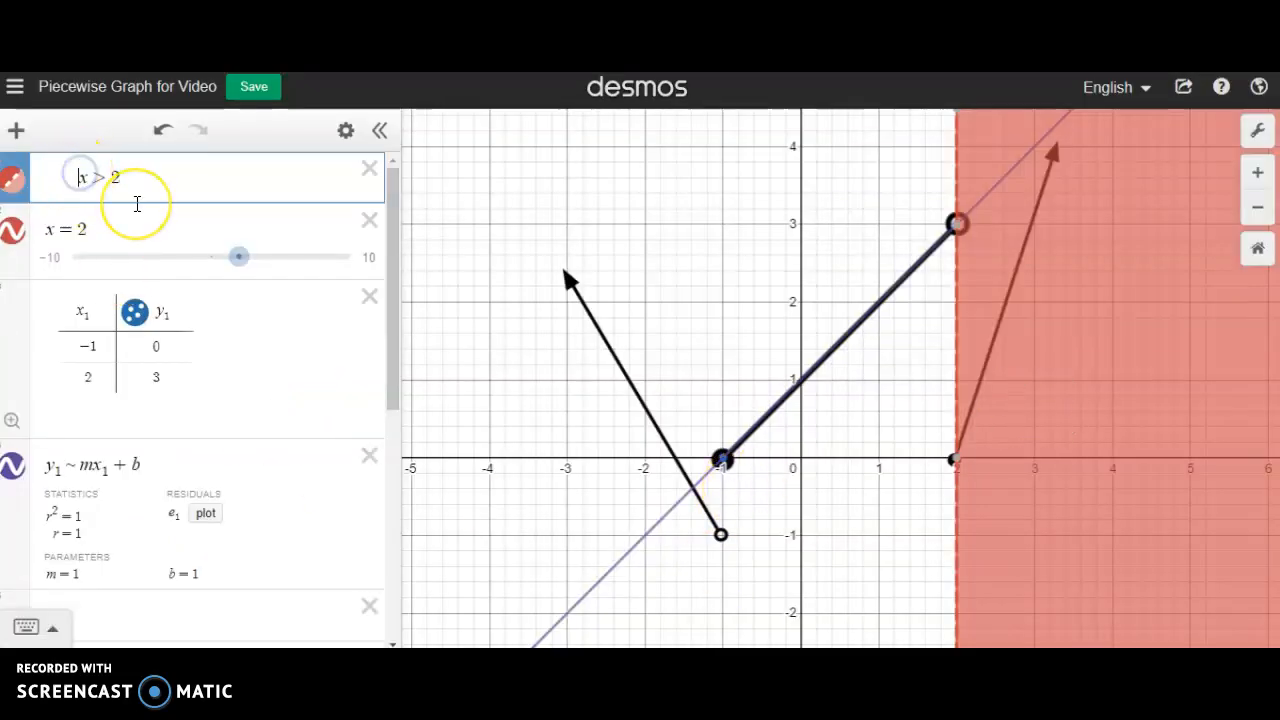
type("{")
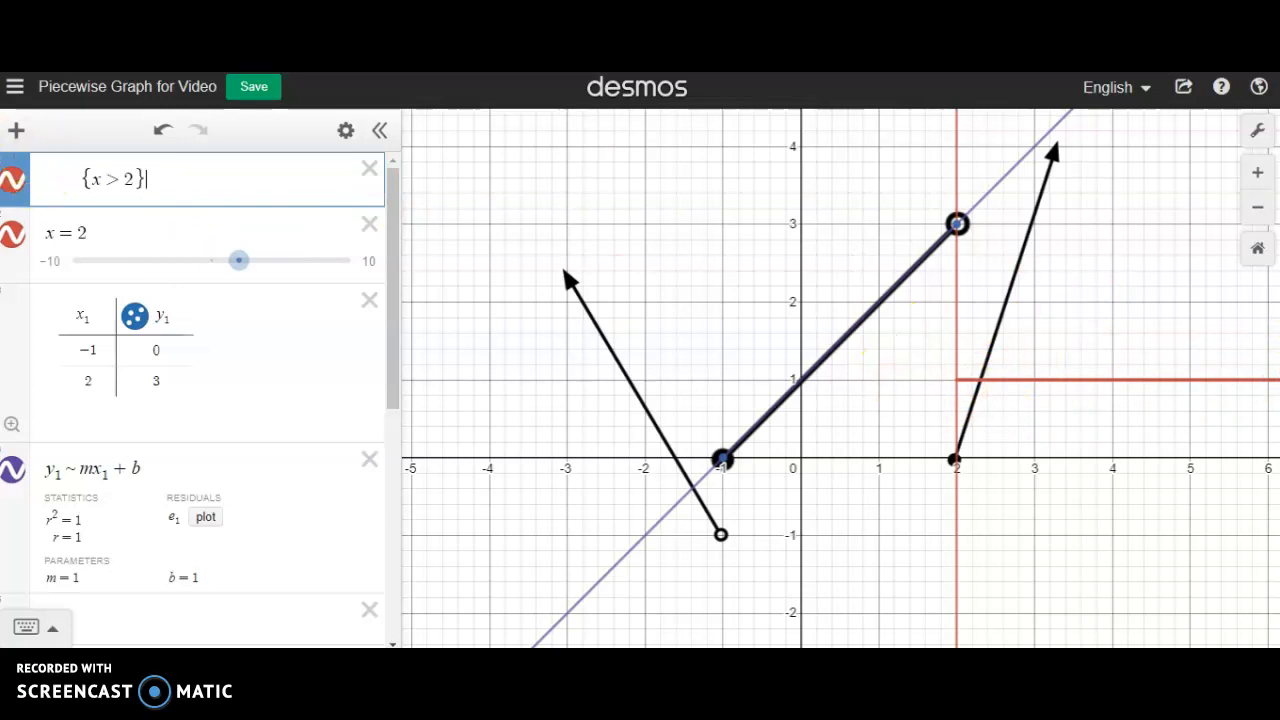
left_click(13, 235)
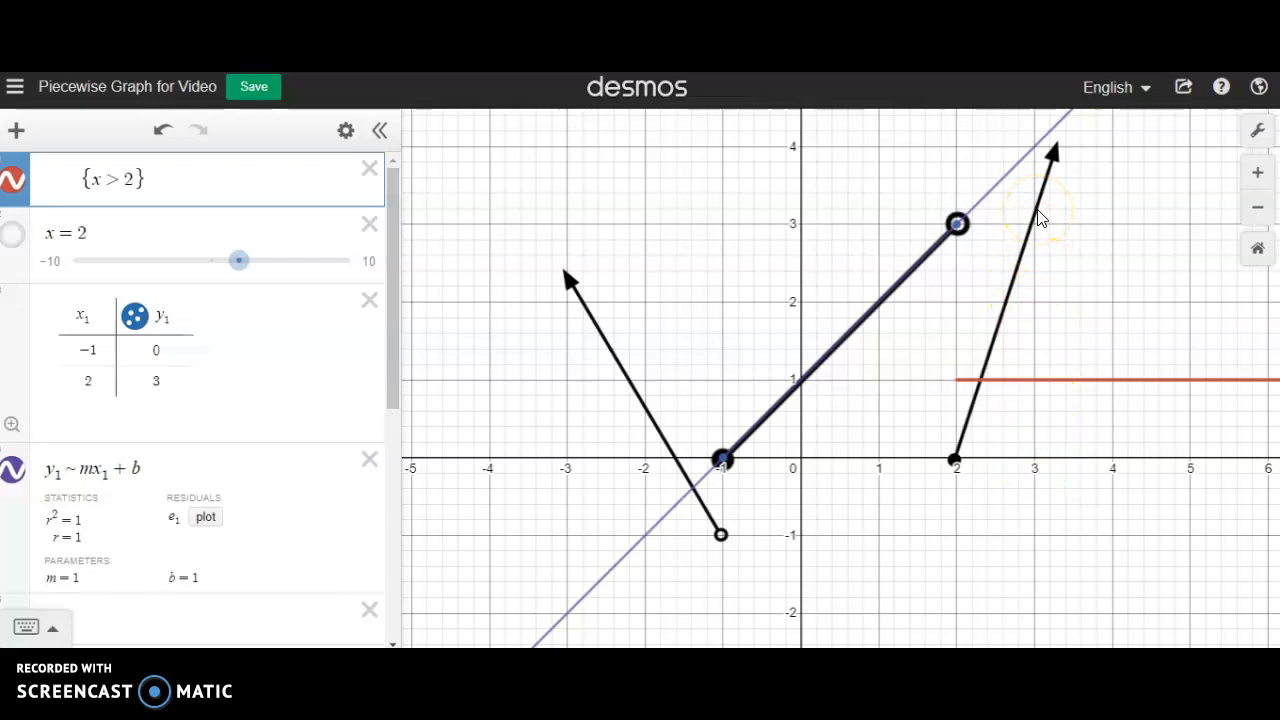
- Change the table's x-values to the third line's points, 2 in the first row and 3 in the second
left_click(95, 347)
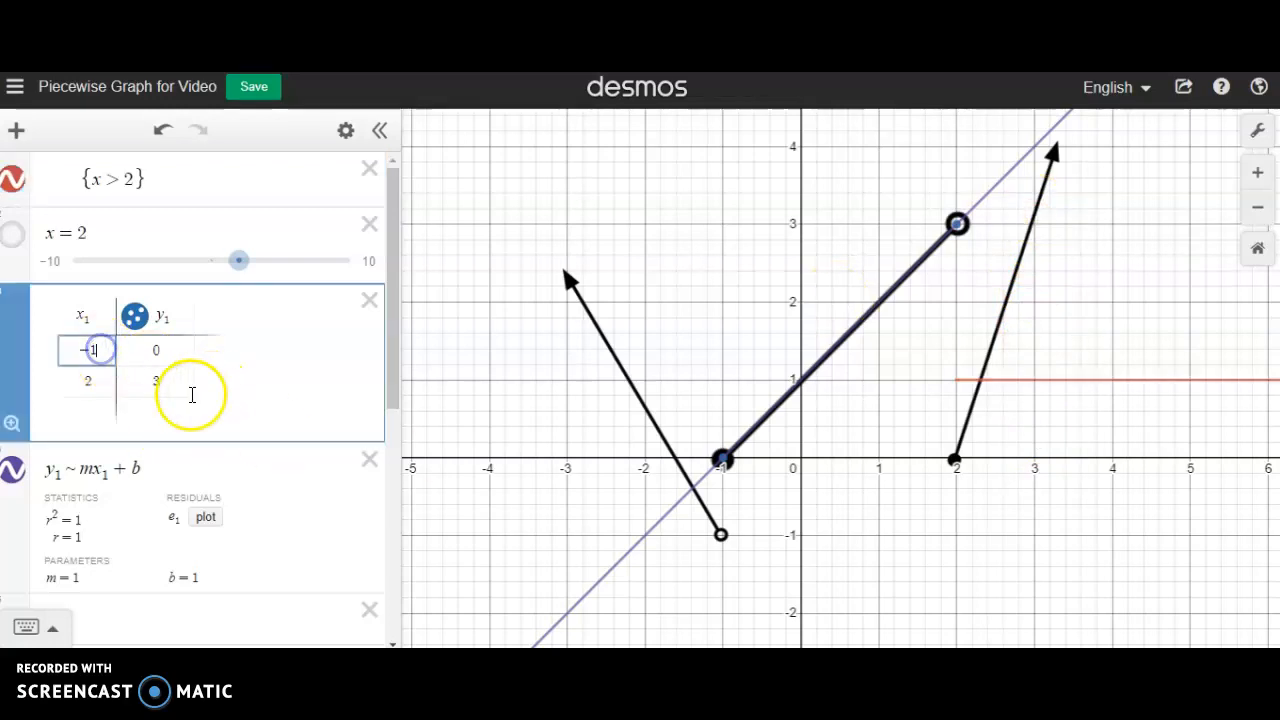
key("BackSpace")
key("BackSpace")
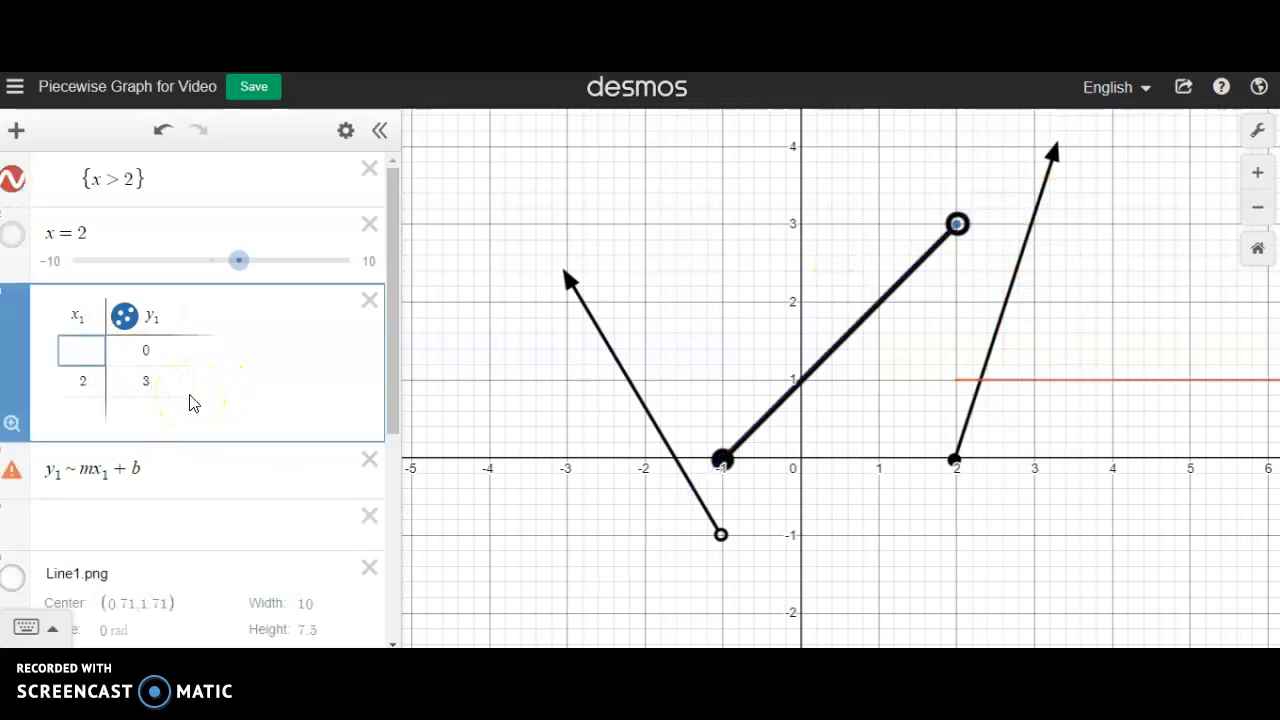
type("2")
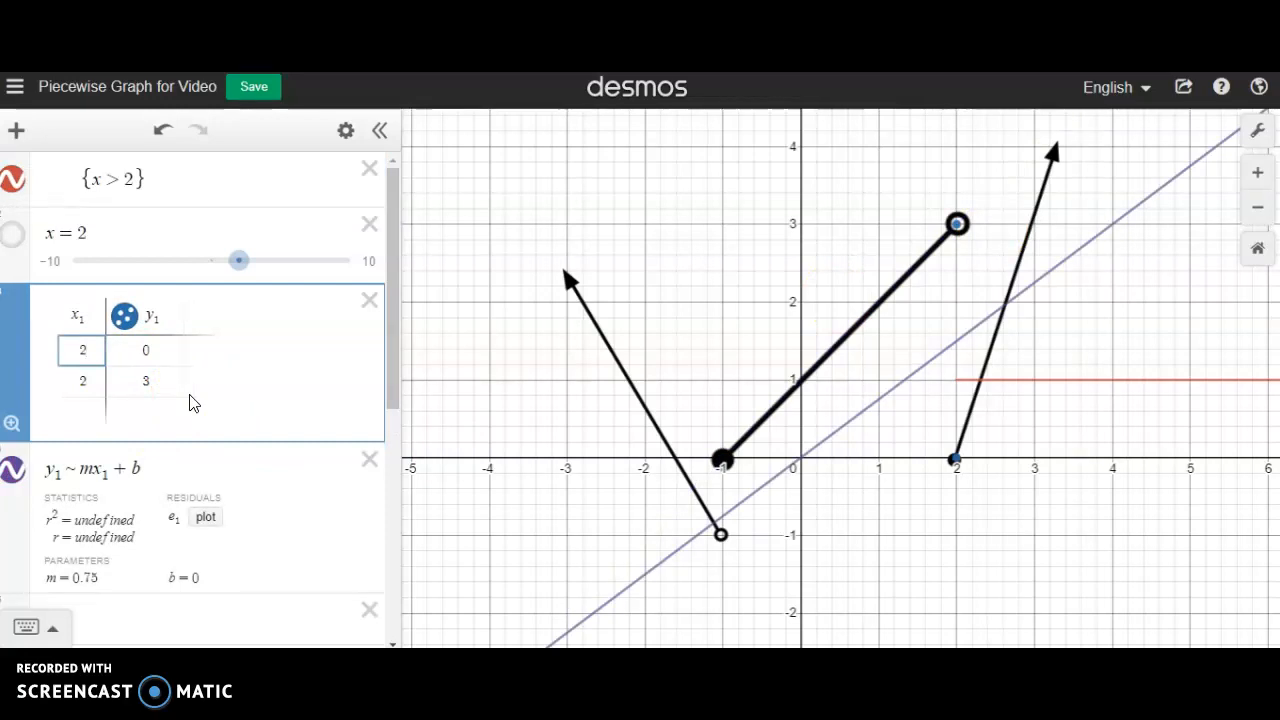
left_click(91, 380)
key("BackSpace")
type("3")
- Change the second row's y-value in the table to the fraction 31/5
left_click(155, 380)
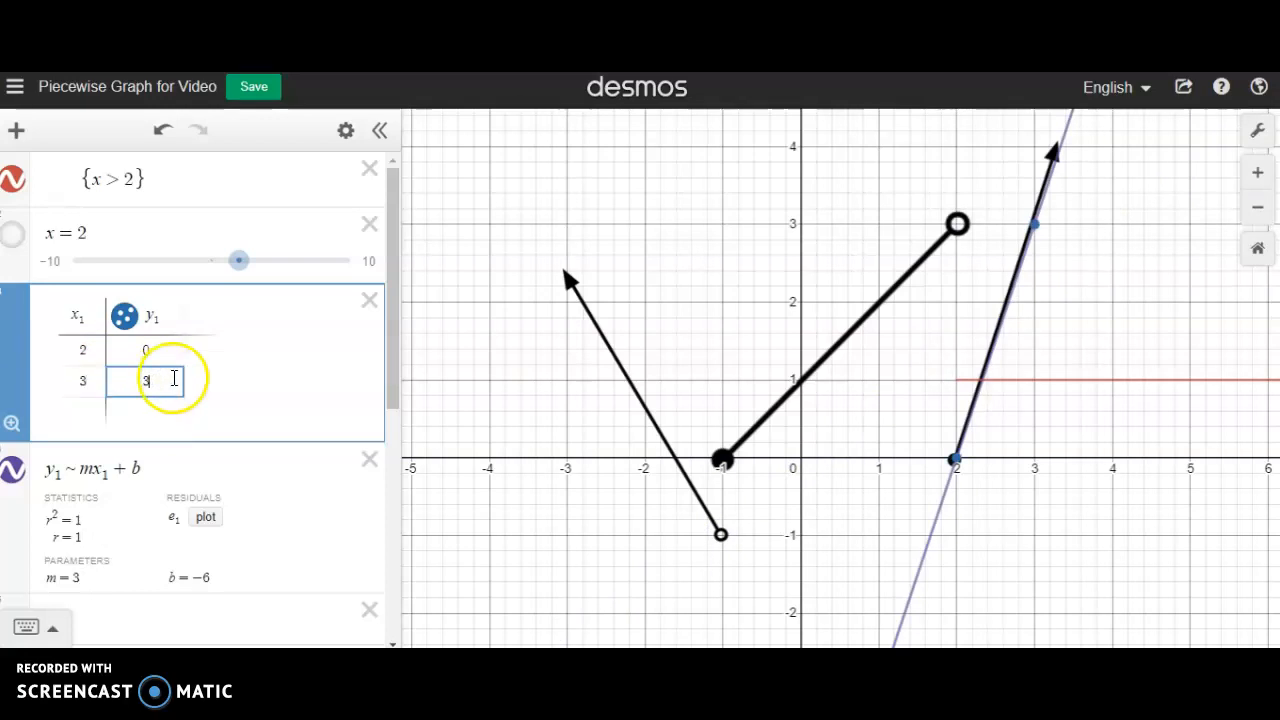
type("1/5")
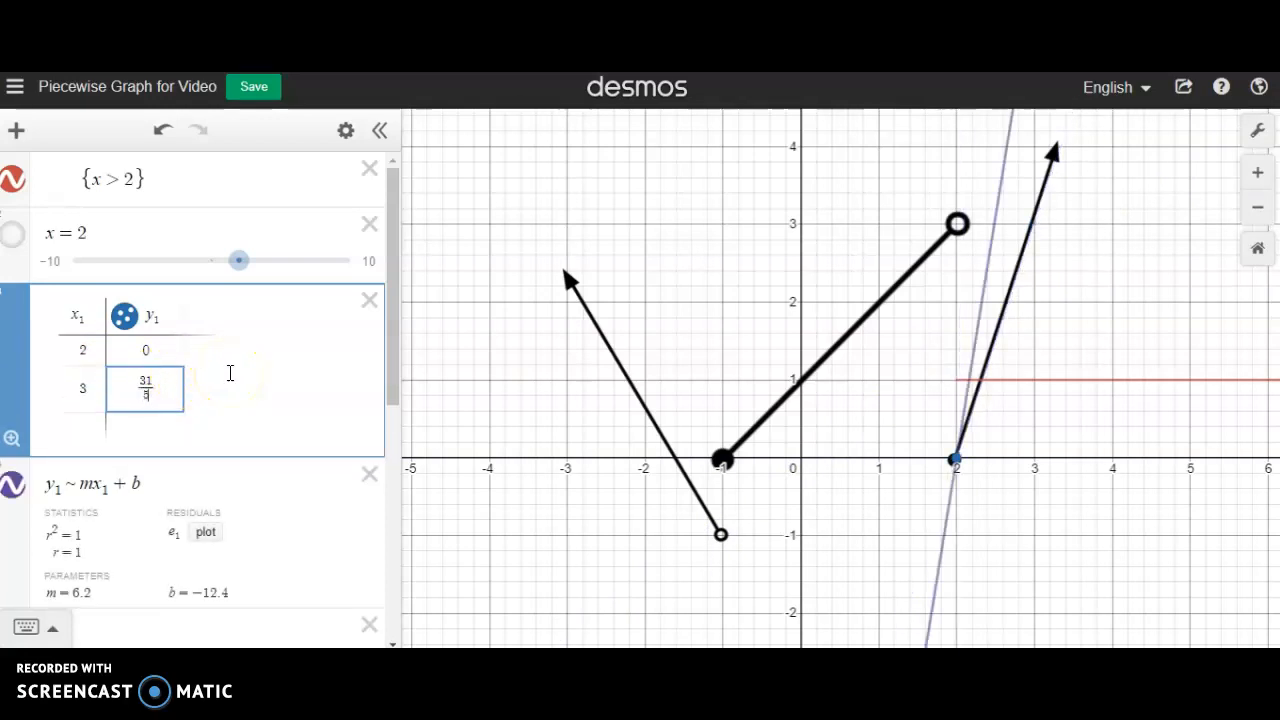
left_click(232, 371)
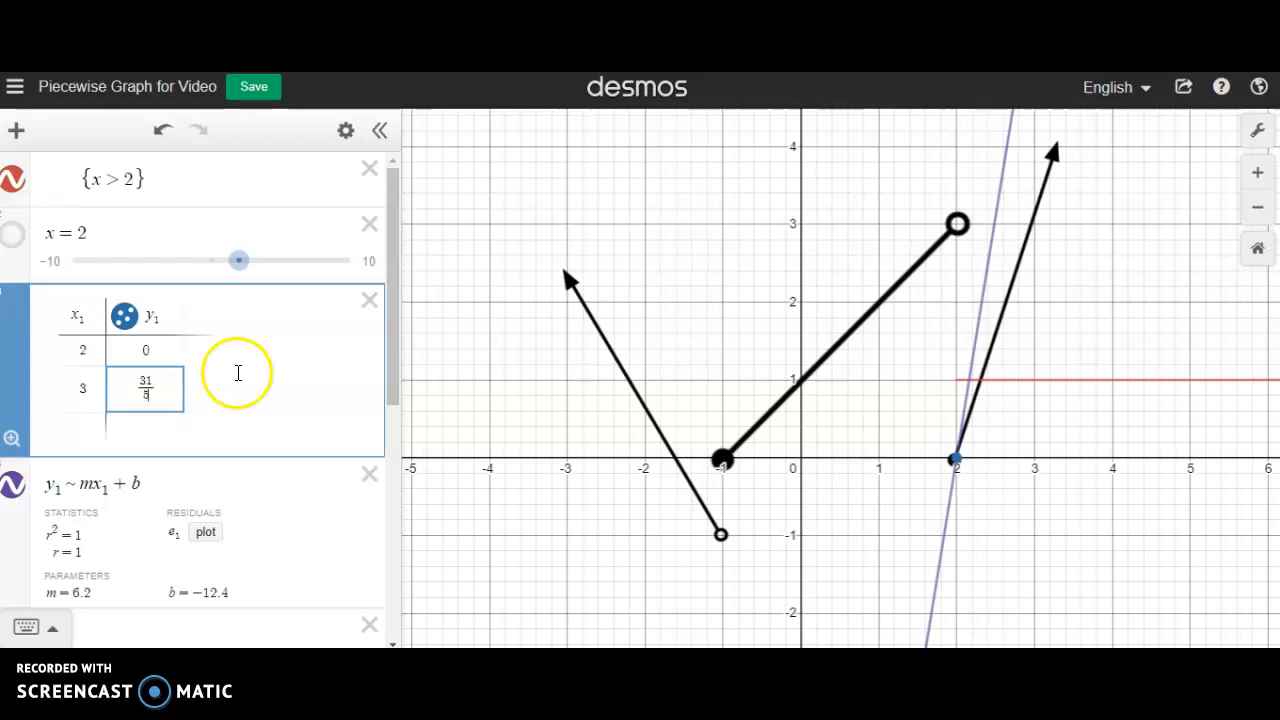
- Switch to Word and handwrite the conversion 3 1/5 = 16/5 beneath the earlier mixed-number conversion
key("alt+Tab")
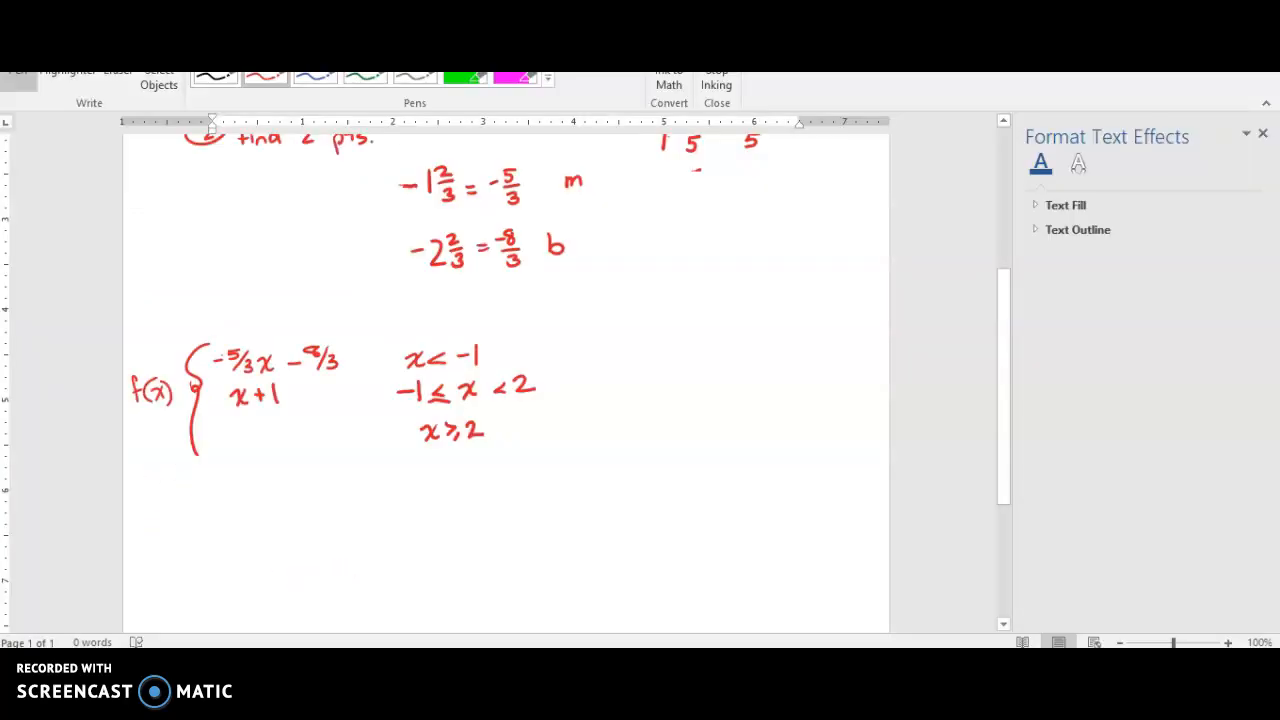
mouse_move(664, 208)
left_mouse_down()
mouse_move(666, 226)
mouse_move(693, 209)
mouse_move(693, 233)
mouse_move(725, 211)
left_mouse_up()
left_click(676, 221)
left_click_drag(716, 217, 726, 216)
left_click_drag(737, 196, 758, 212)
left_click_drag(749, 221, 746, 235)
left_click_drag(748, 222, 760, 220)
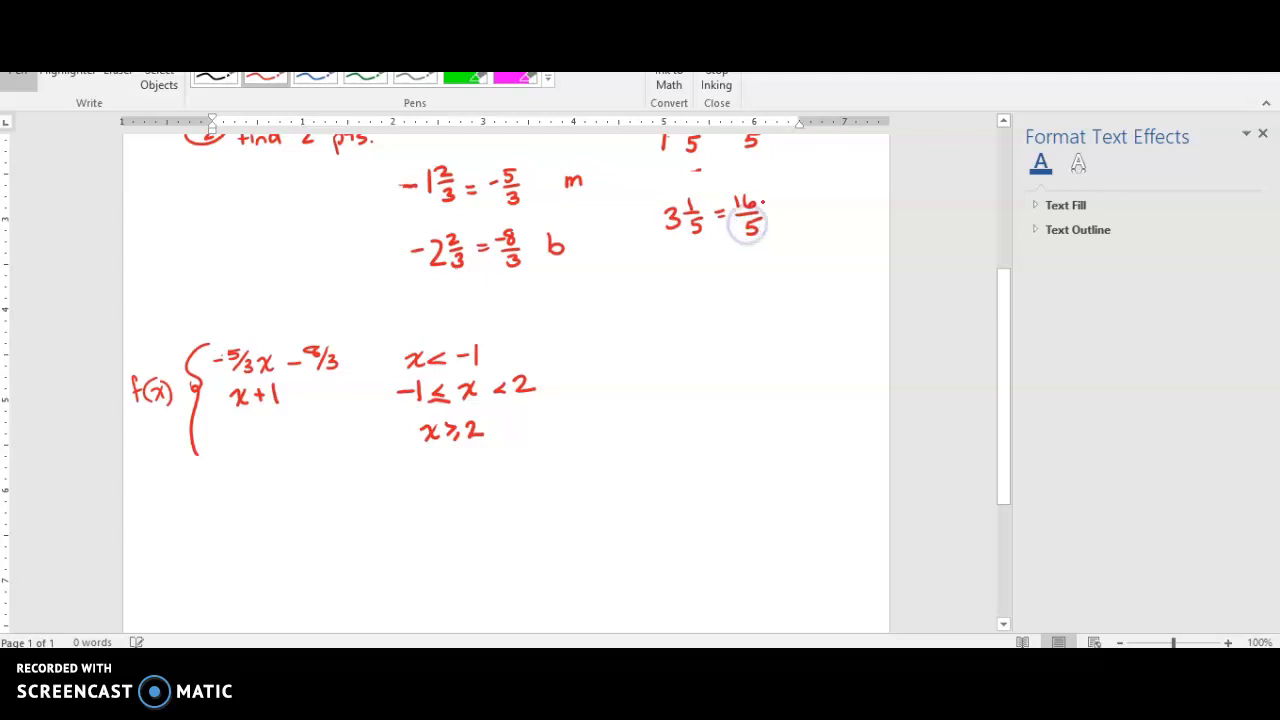
- Switch to Desmos and replace the numerator of the second row's y-value with 16, making it 16/5
left_click(568, 660)
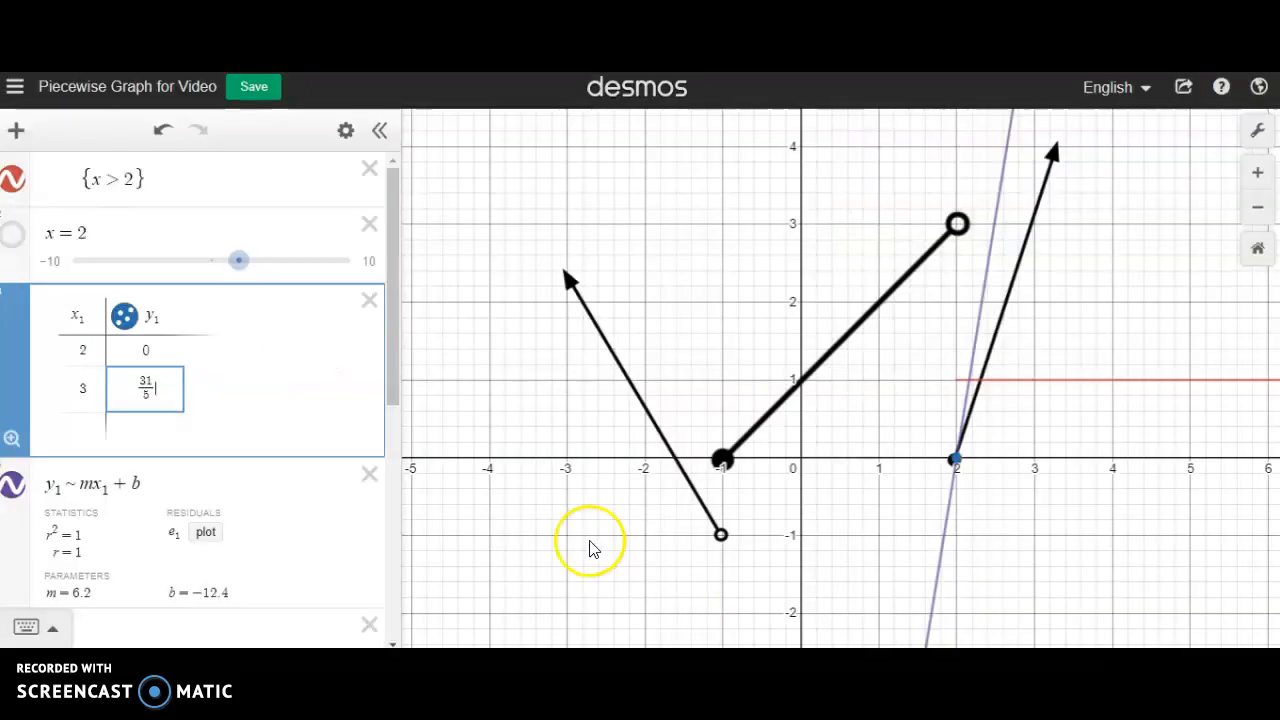
left_click(152, 380)
key("BackSpace")
key("BackSpace")
type("16")
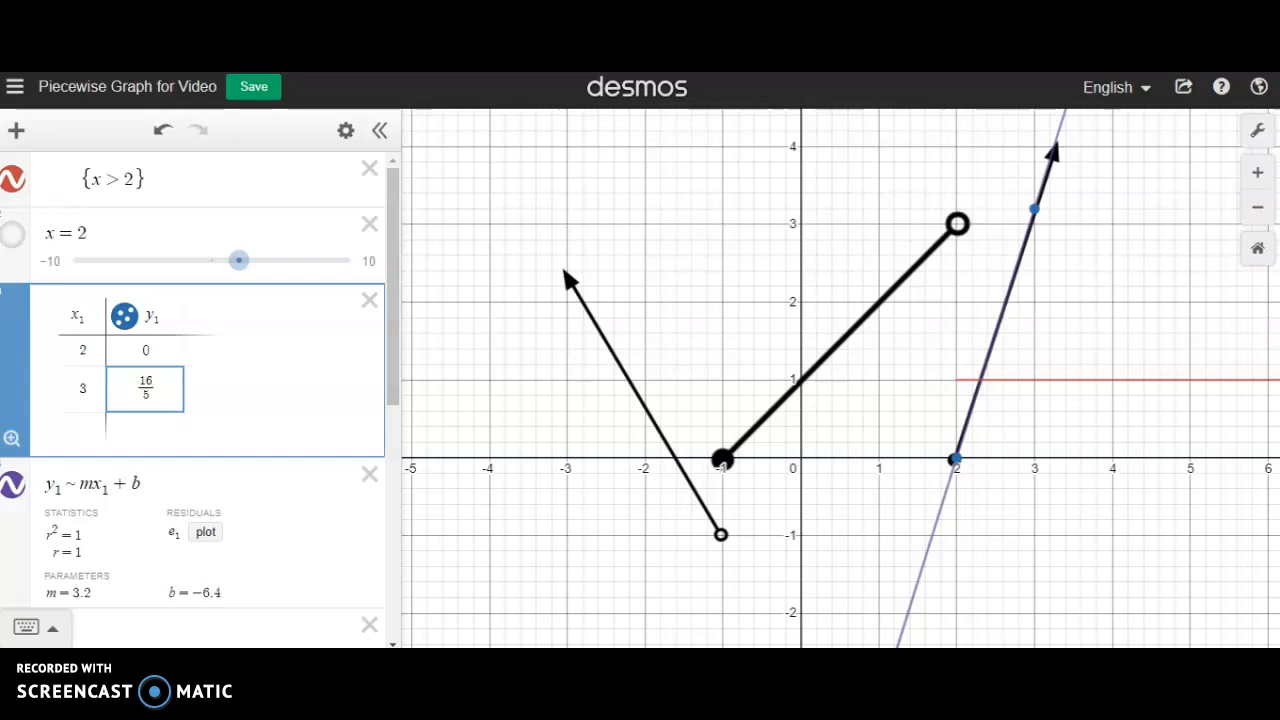
- Handwrite 3.2x − 6.4 in Word as the third piece beside the brace, and check it against the Desmos regression
key("alt+Tab")
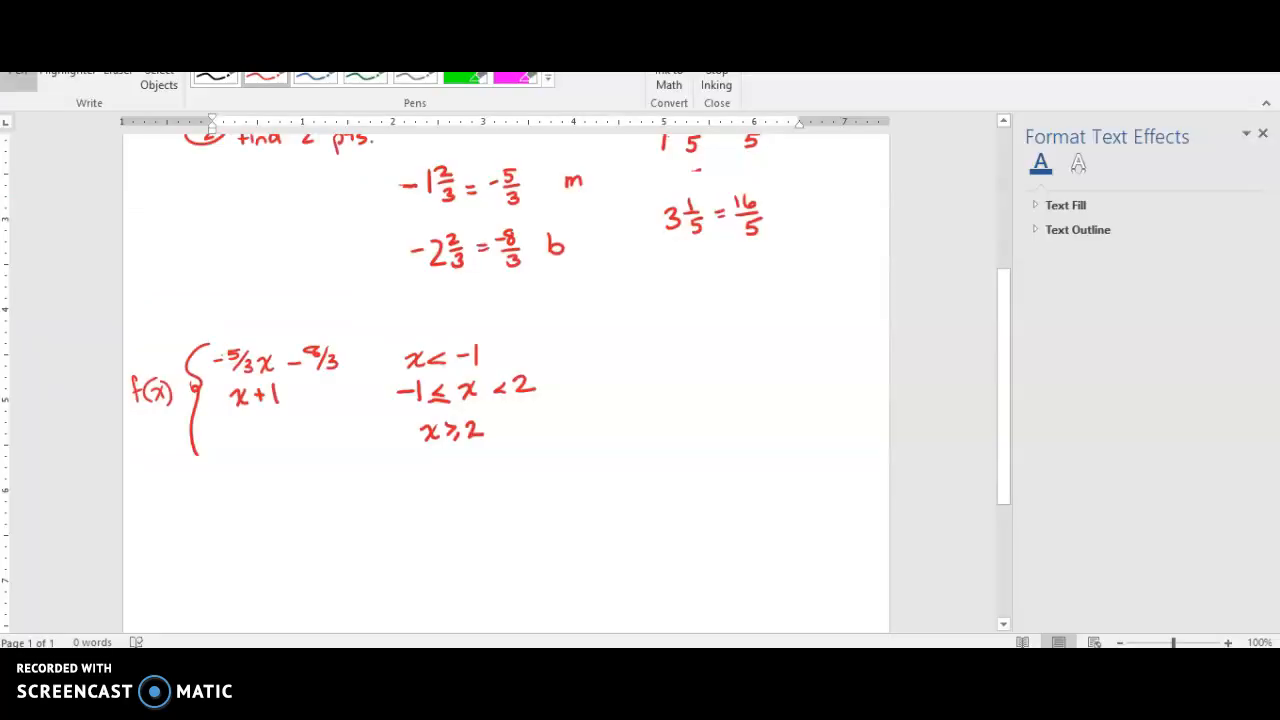
left_click_drag(208, 437, 302, 444)
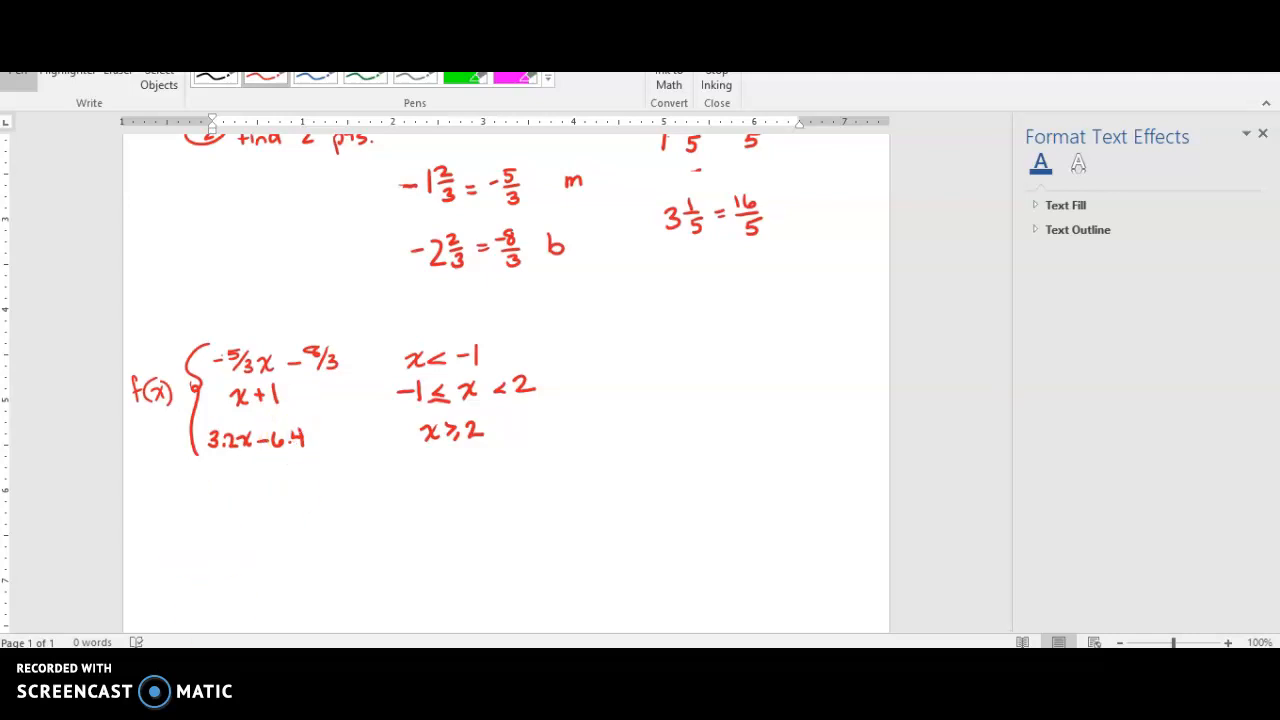
key("alt+Tab")
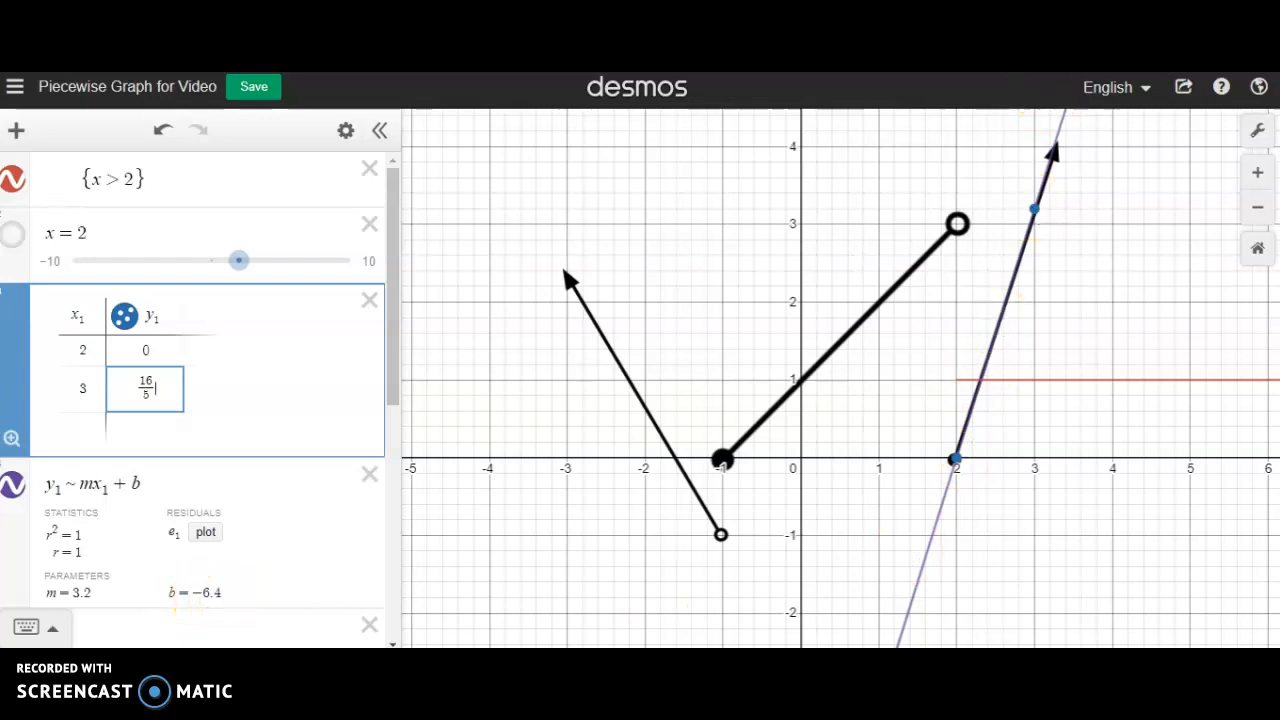
key("alt+Tab")
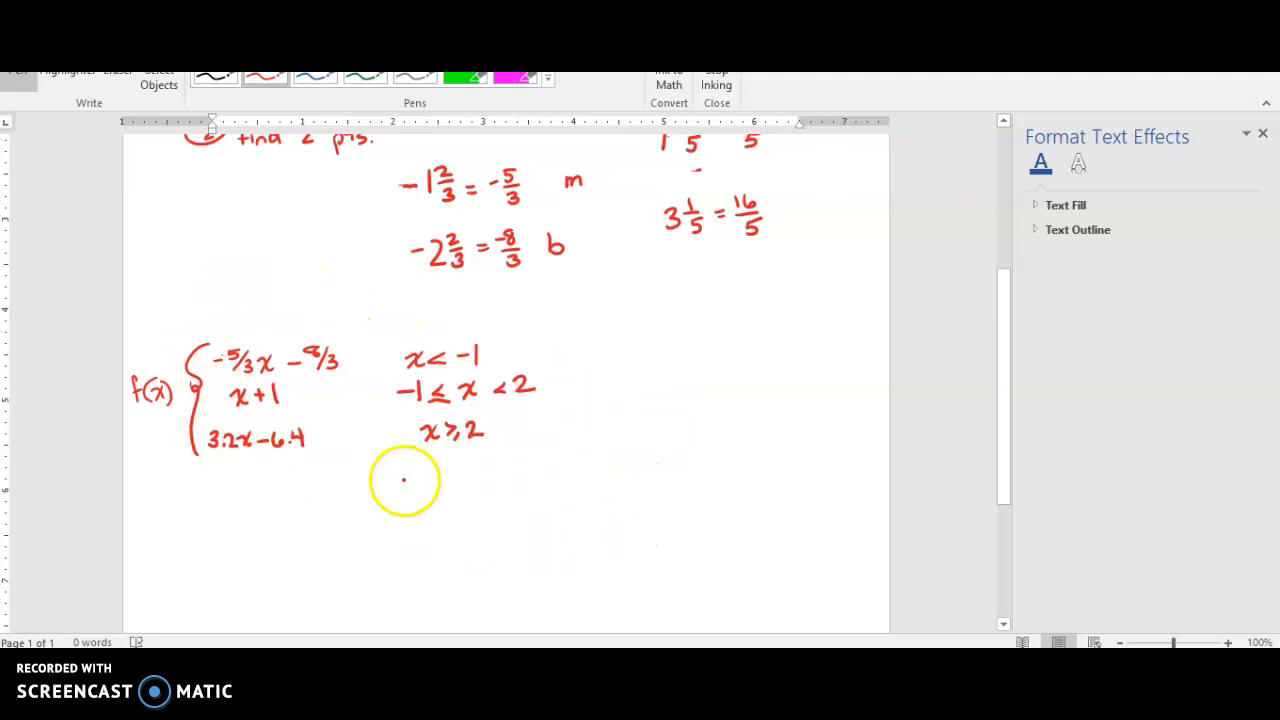
key("alt+Tab")
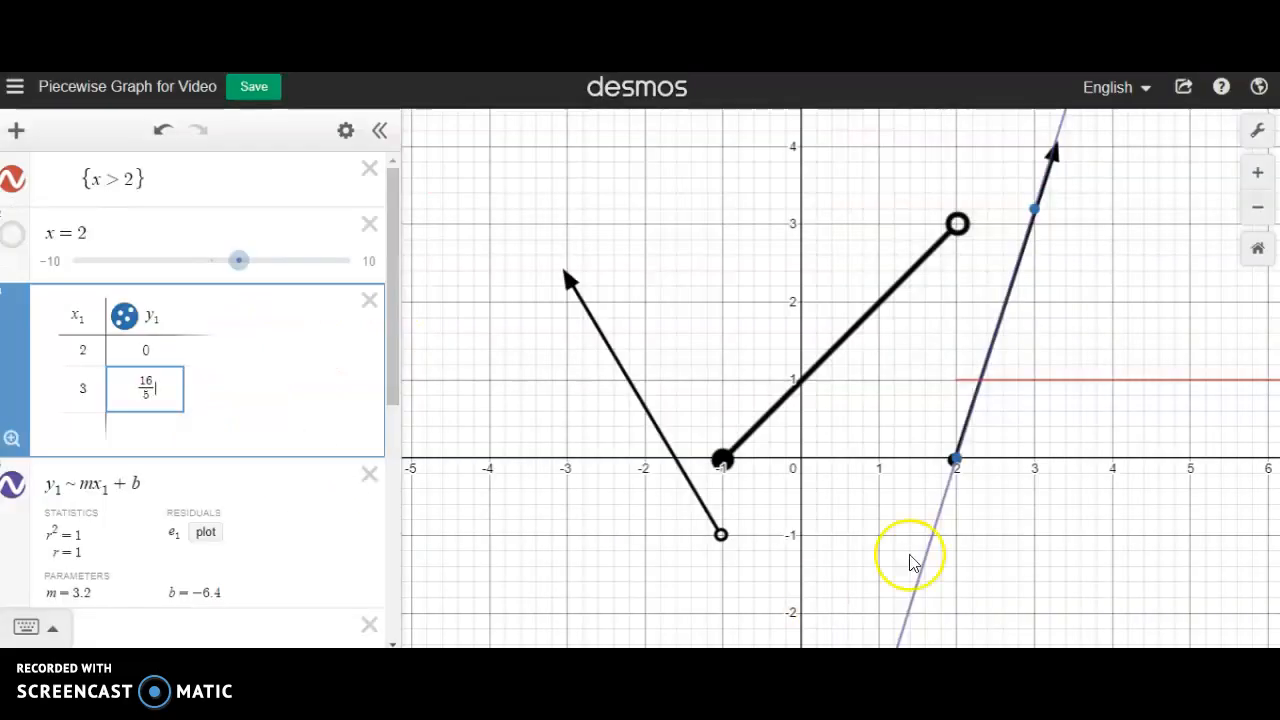